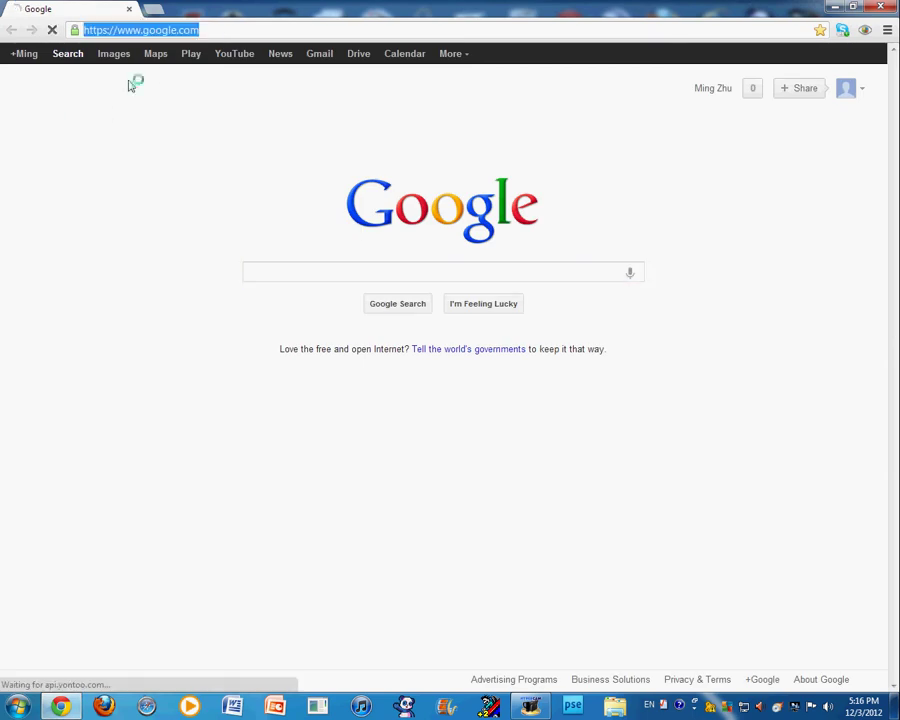
Load rctgo.com and go to the Downloads Center's Upload Your Works page.
type("rctg")
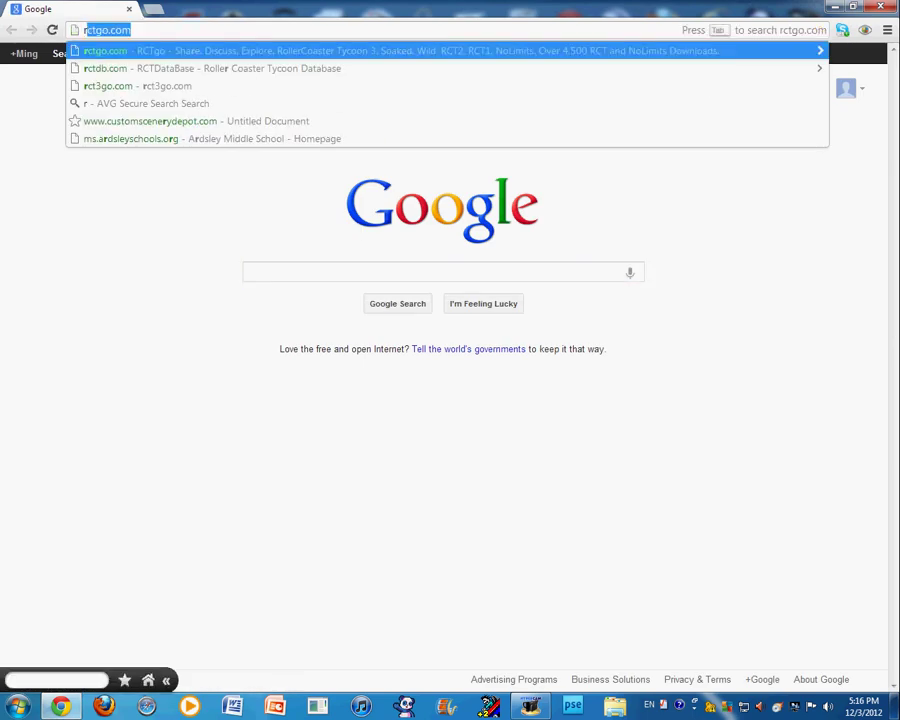
type("o.com")
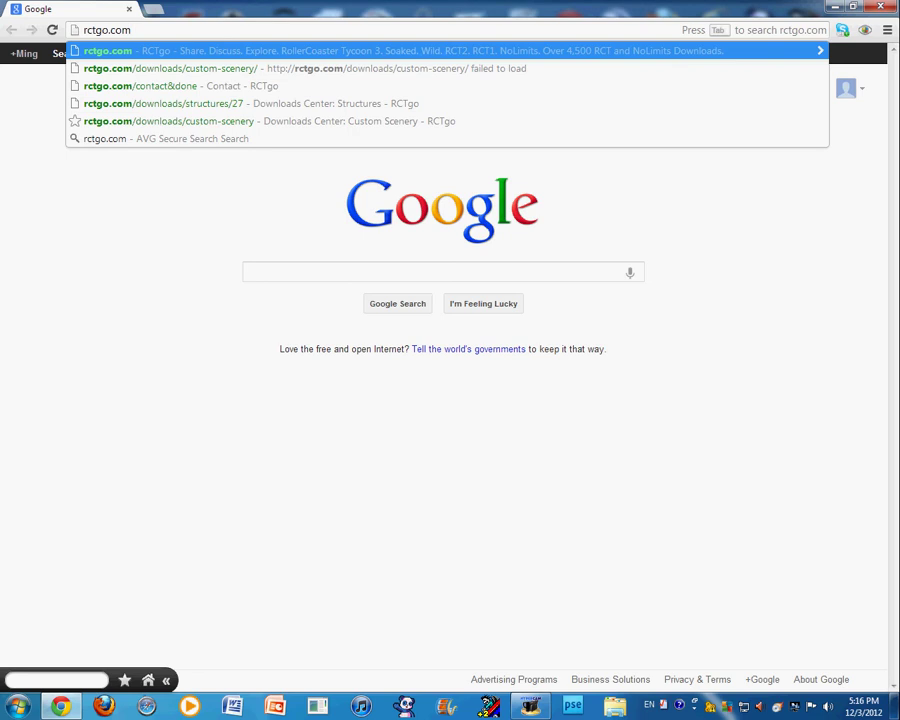
key("Return")
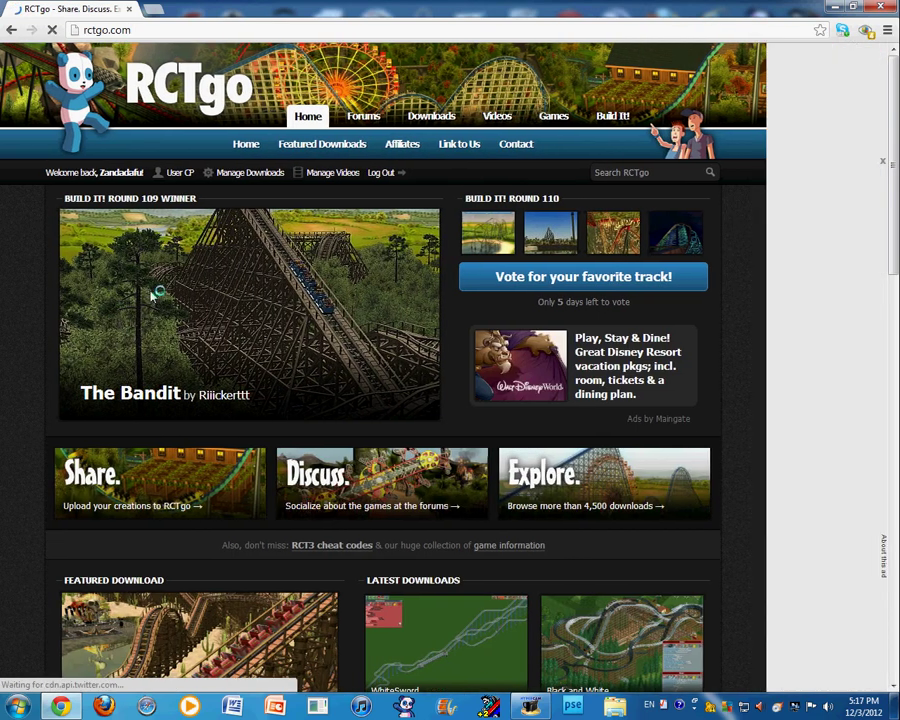
mouse_move(536, 120)
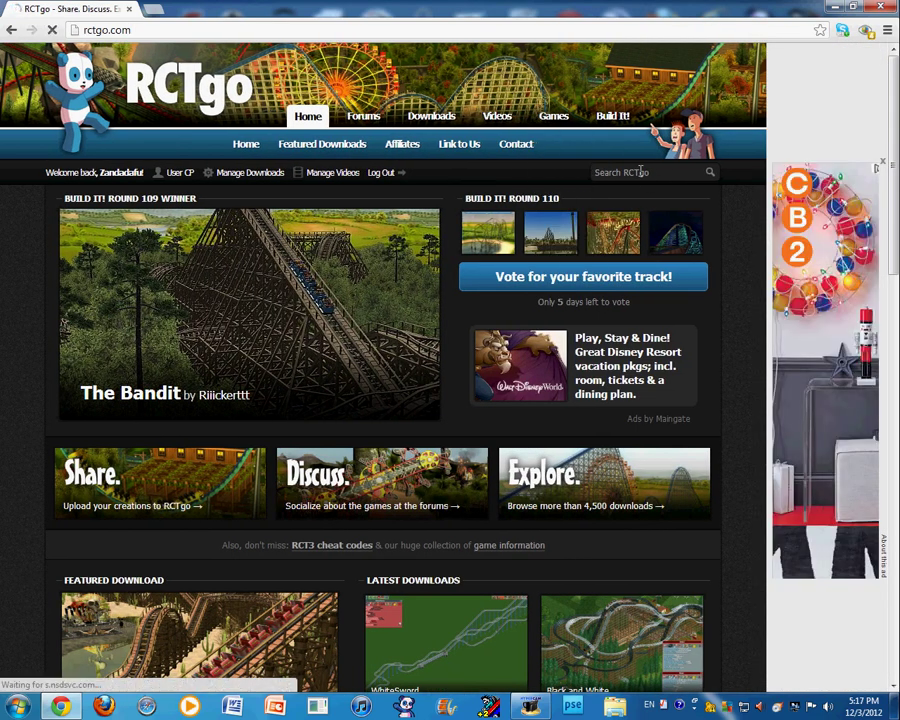
mouse_move(450, 118)
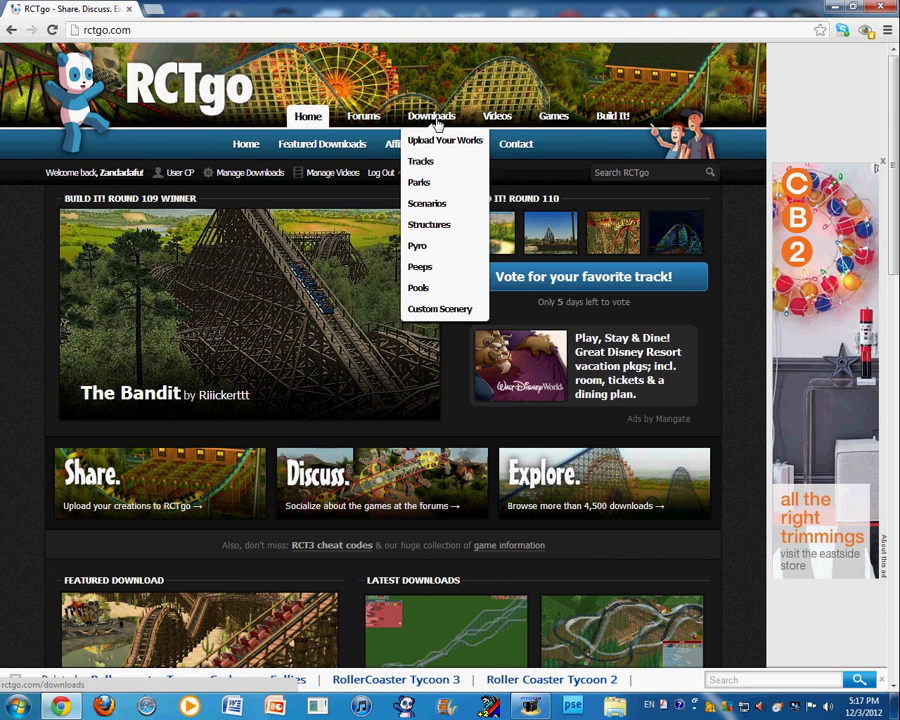
left_click(428, 143)
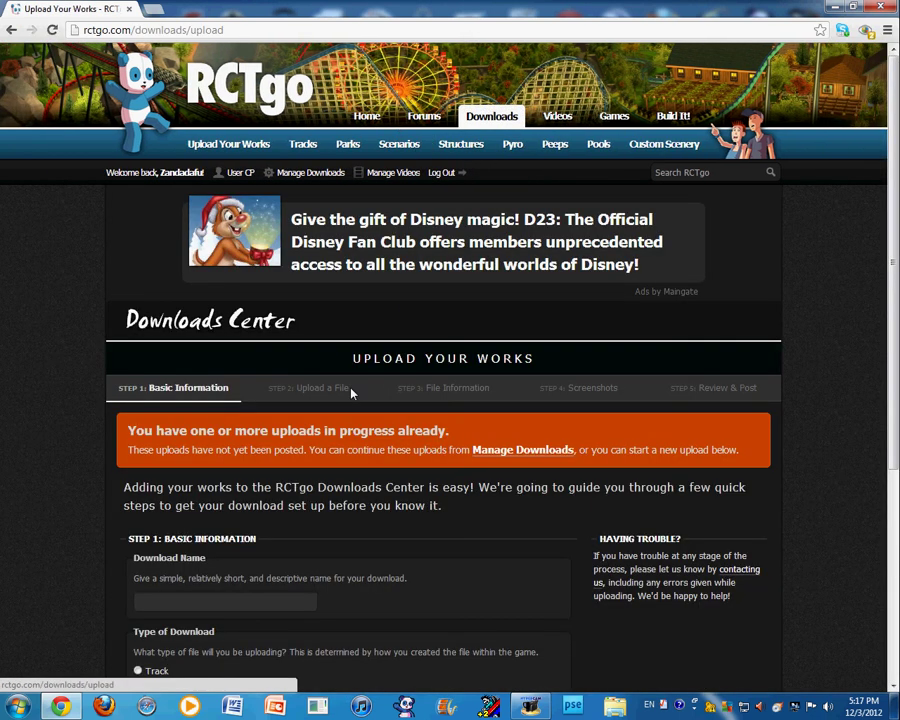
Enter 'DazMatze's Freefly CTR' as the download name, mark it as a Track, and proceed to file upload.
scroll(240, 264, "down", 3)
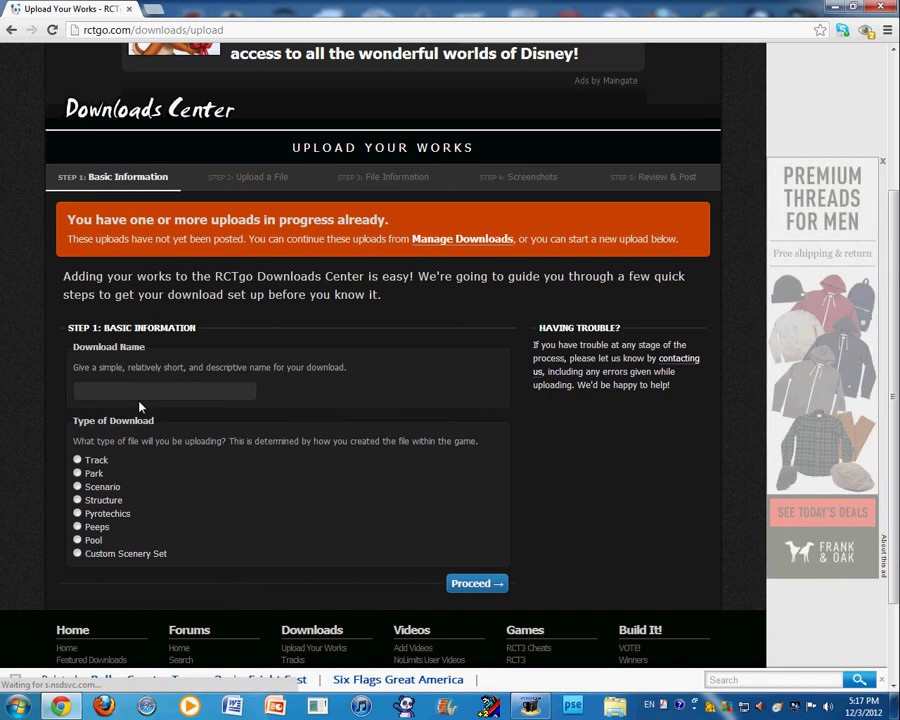
left_click(147, 384)
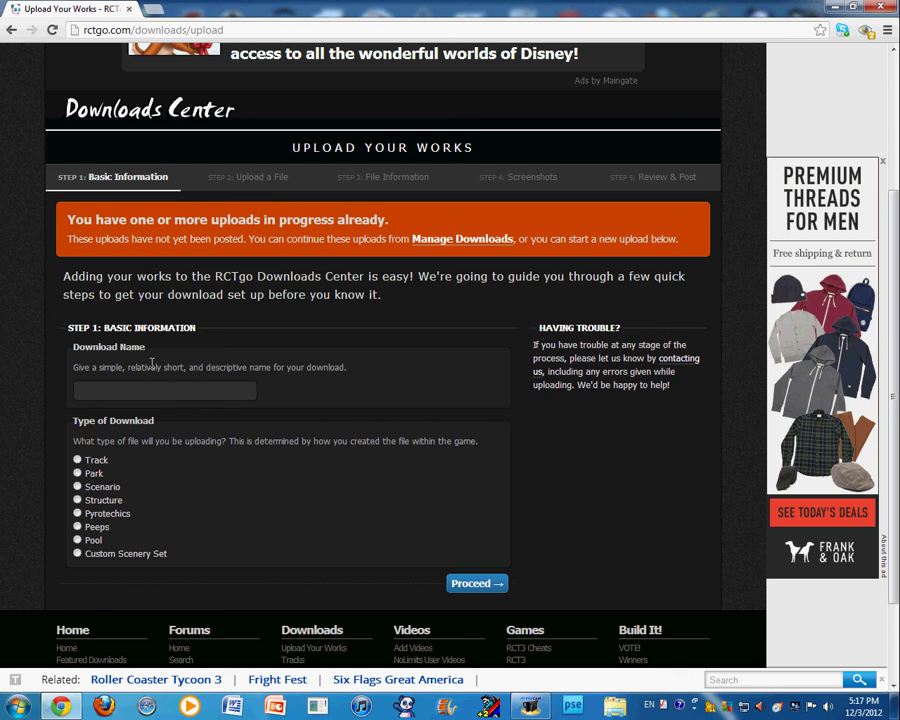
type("Da")
type("zMatze's Freefly")
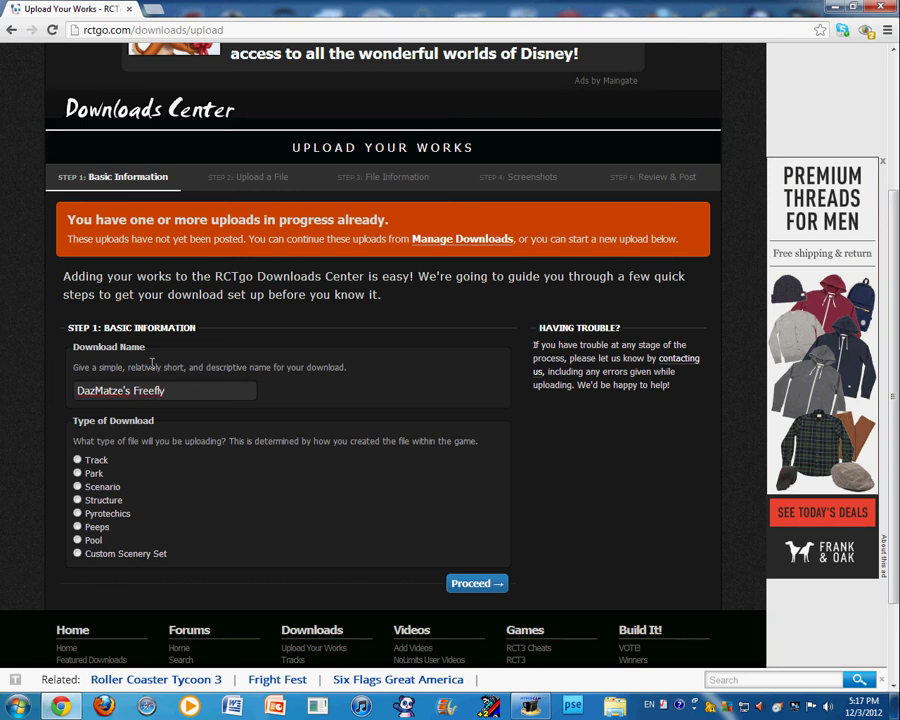
type(" CTR")
left_click(97, 460)
left_click(462, 592)
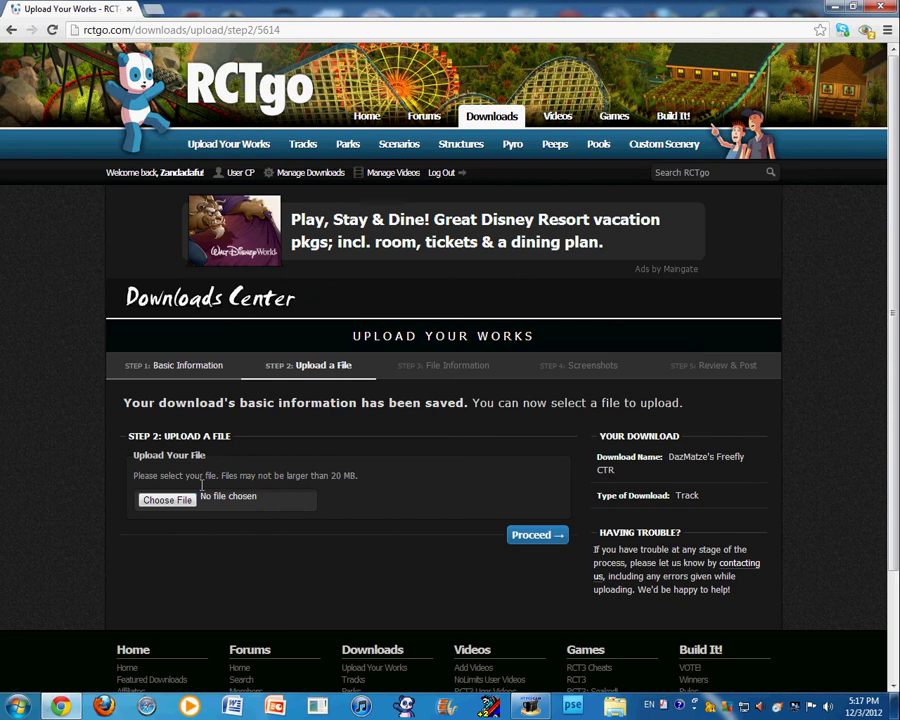
left_click(184, 501)
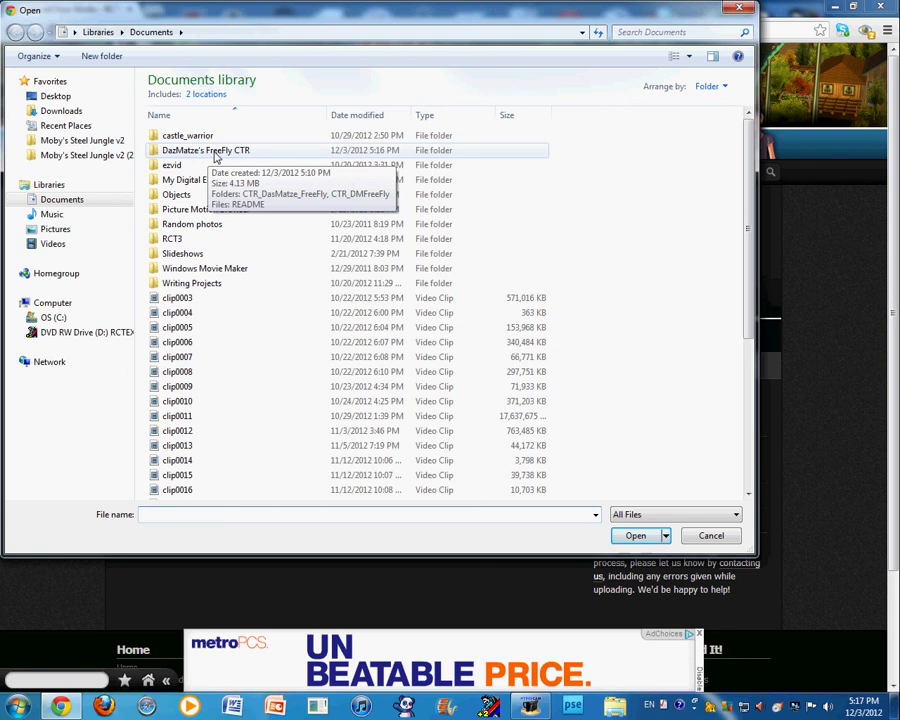
Browse the DazMatze's FreeFly CTR subfolders, then pick README.txt as the upload file.
double_click(214, 152)
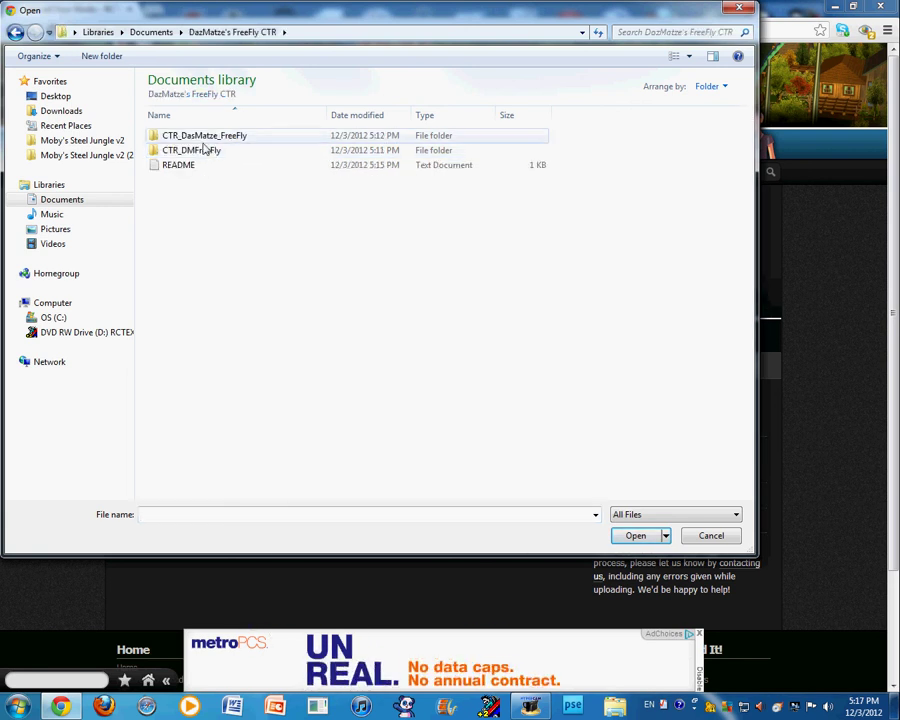
double_click(203, 139)
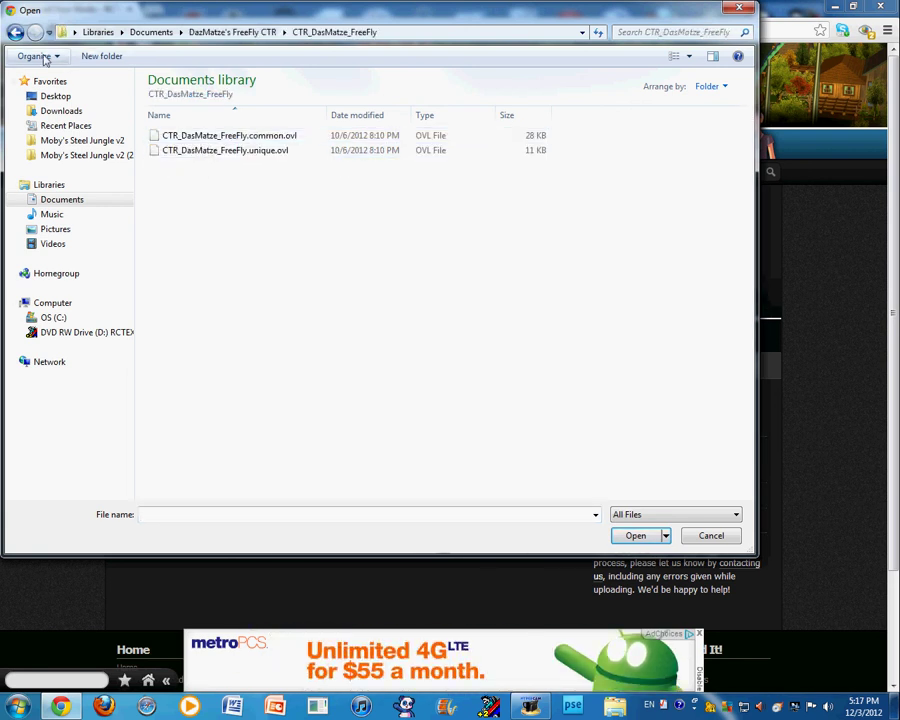
left_click(16, 33)
double_click(222, 152)
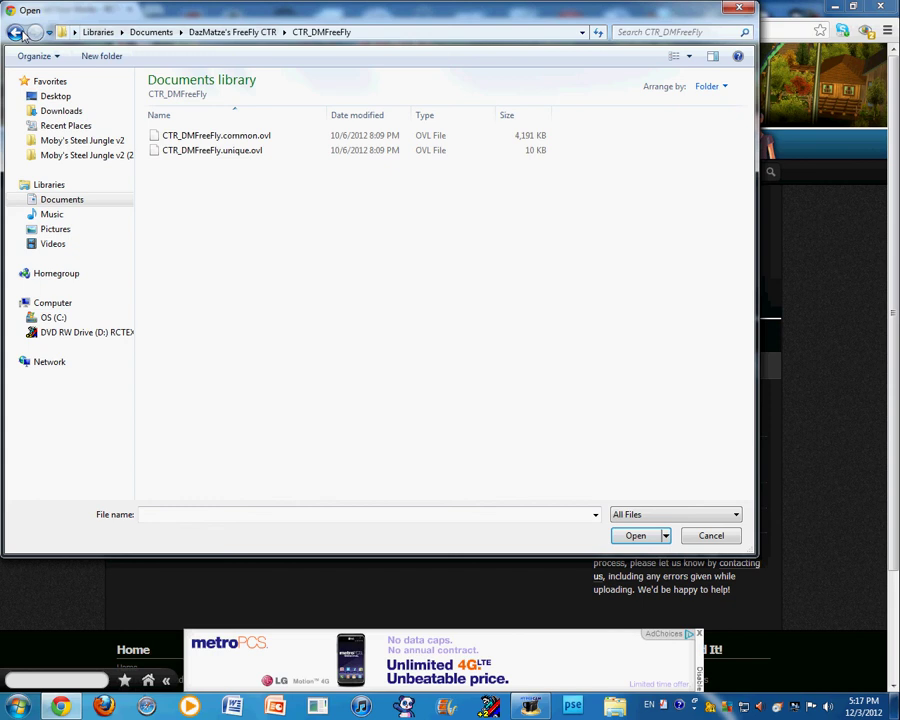
left_click(16, 33)
double_click(180, 165)
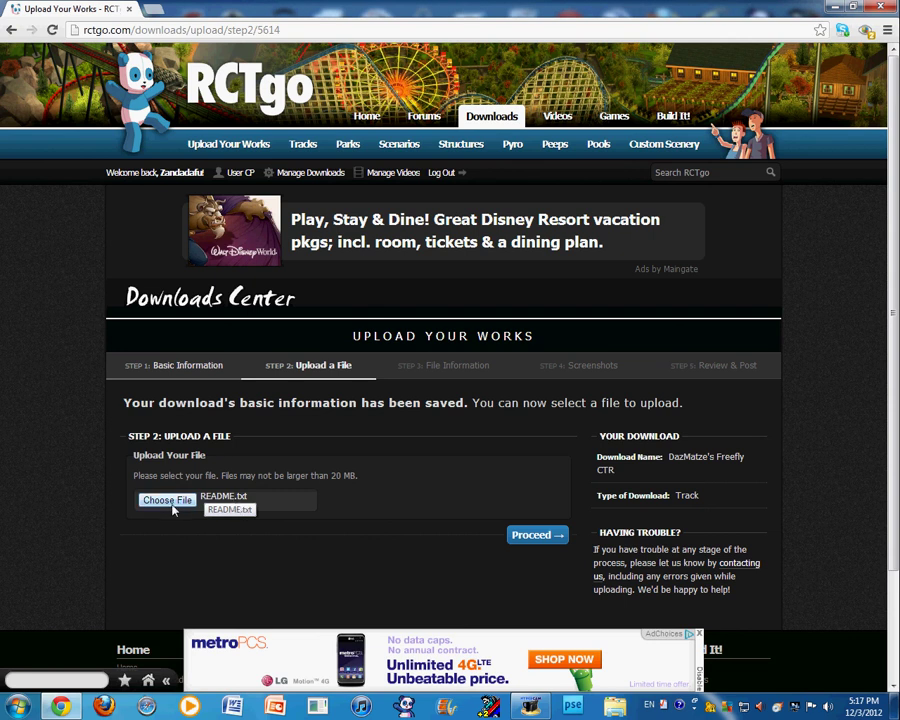
Reopen the file picker, open the DazMatze's FreeFly CTR folder from Documents, and return to Documents.
right_click(227, 497)
left_click(184, 506)
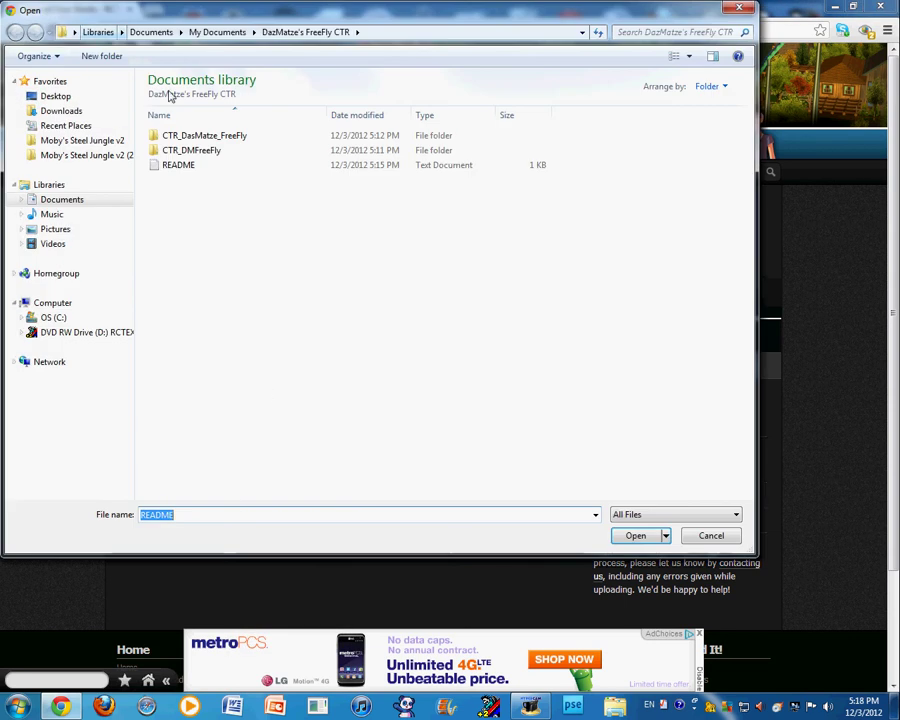
left_click(45, 200)
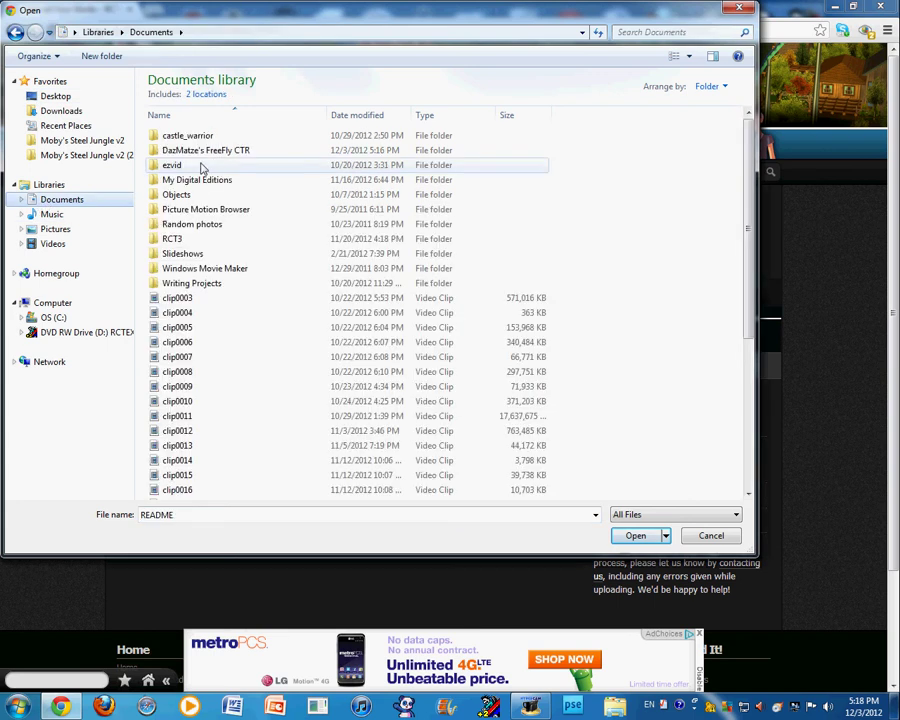
left_click(209, 152)
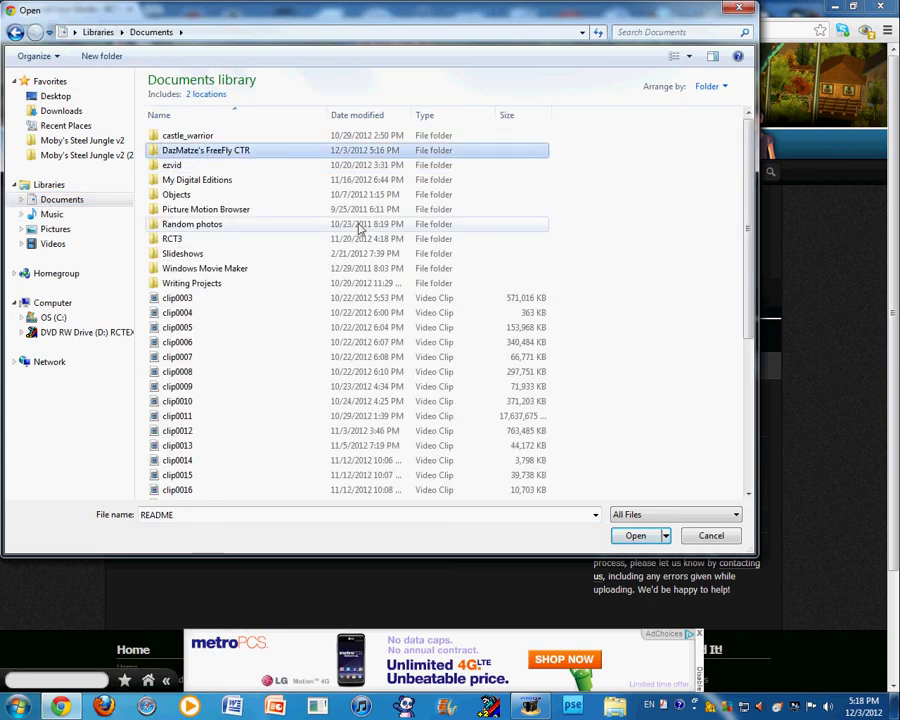
left_click(628, 536)
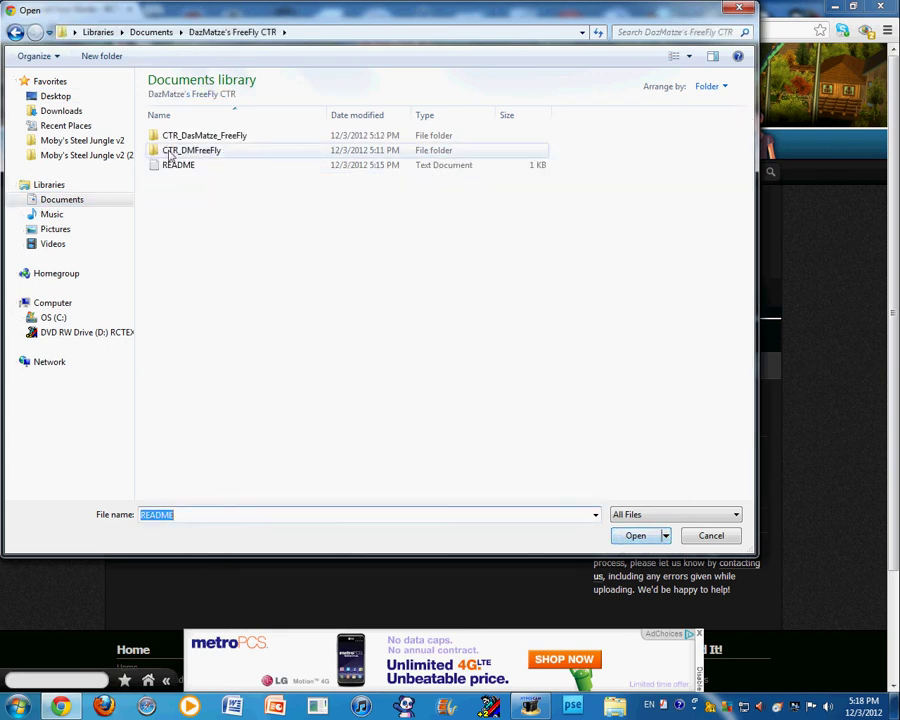
left_click(15, 33)
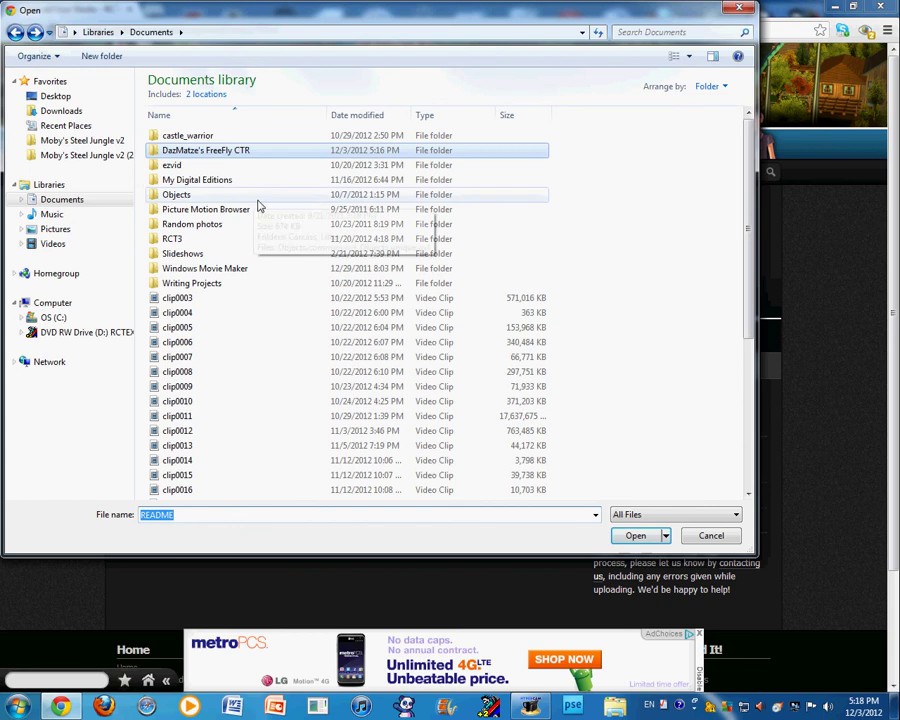
Inspect the .ovl files in the CTR_DasMatze_FreeFly subfolder, then go back to the Documents library.
right_click(230, 158)
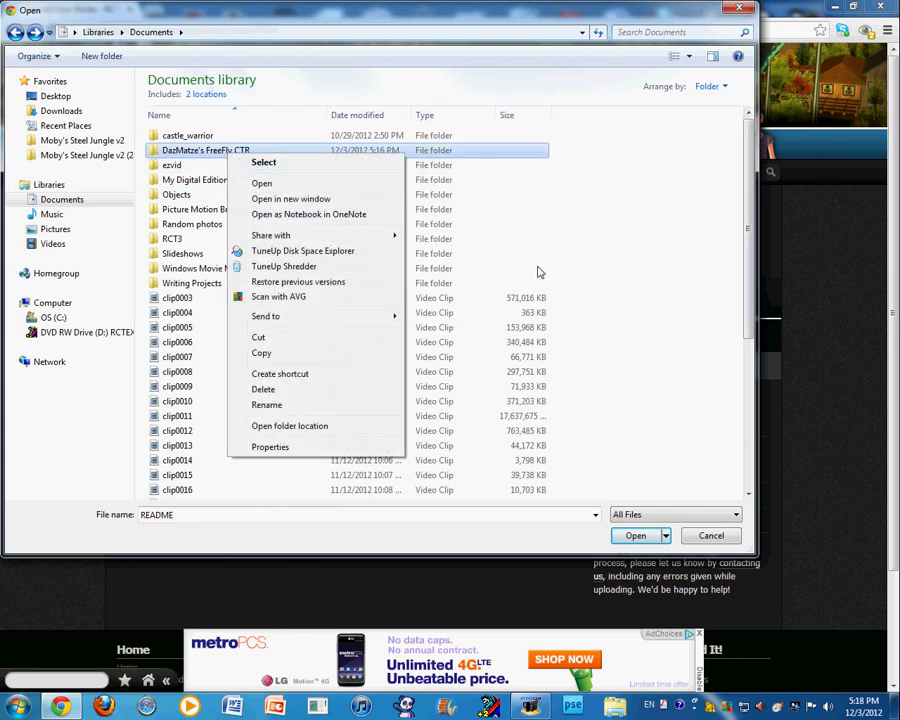
left_click(427, 150)
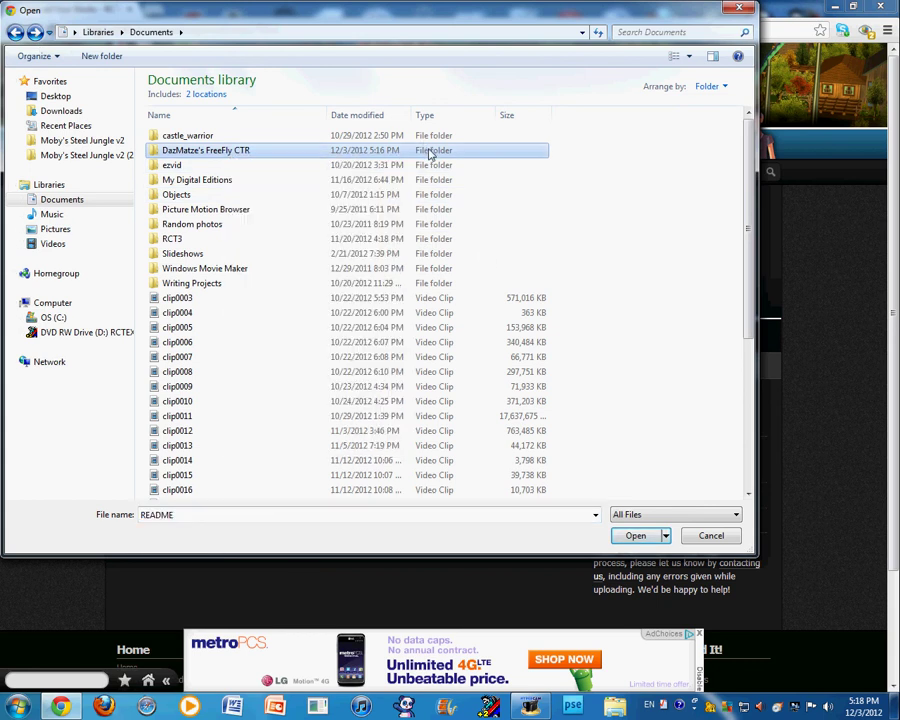
left_click(635, 535)
double_click(205, 135)
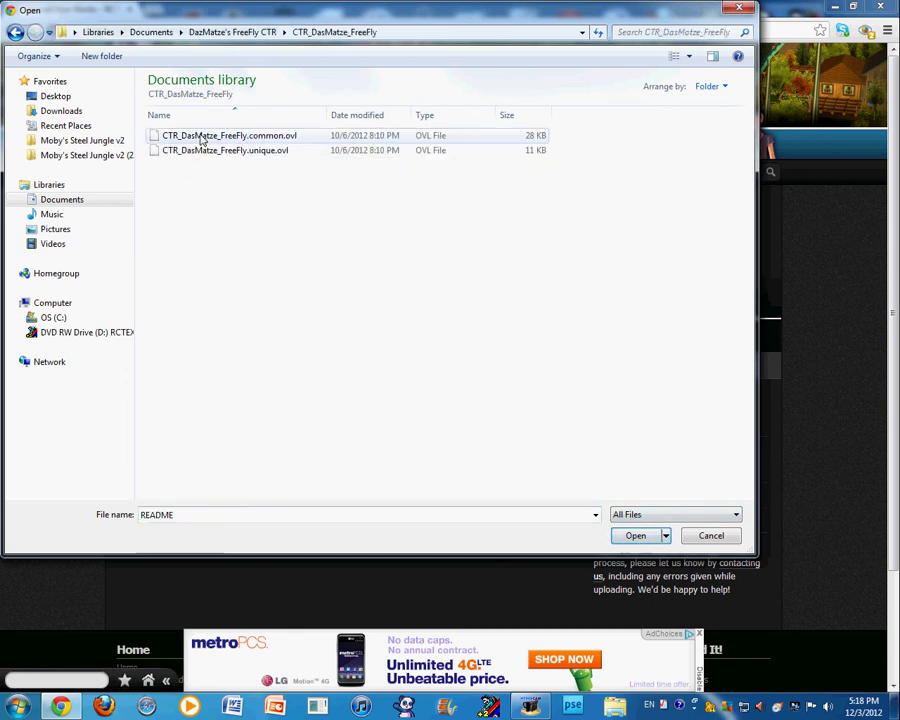
left_click(15, 33)
left_click(15, 33)
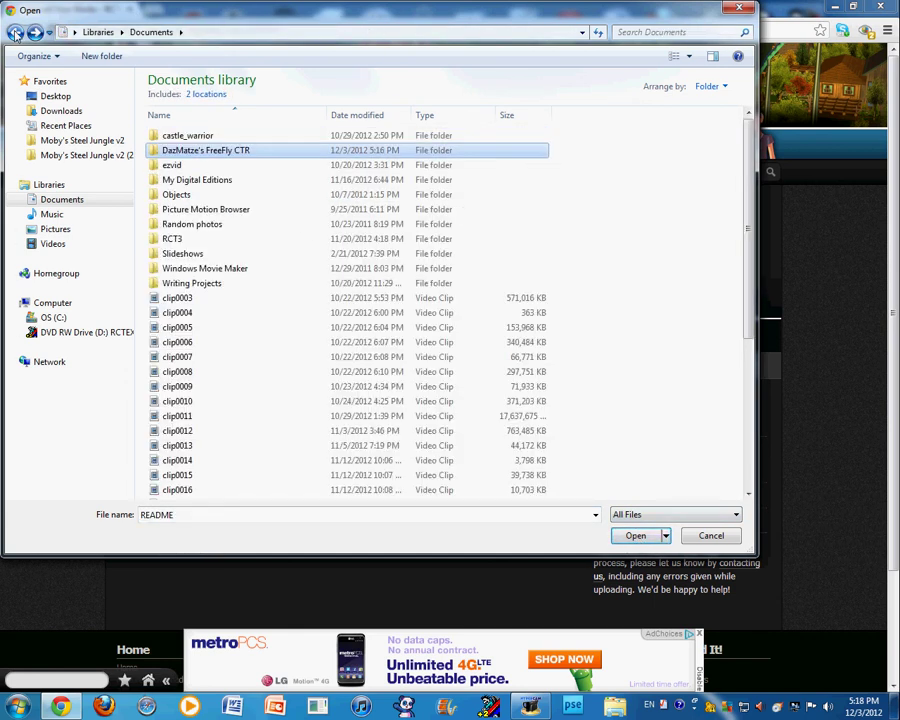
Compress the DazMatze's FreeFly CTR folder into a same-named zip file with Send to > Compressed (zipped) folder.
right_click(260, 151)
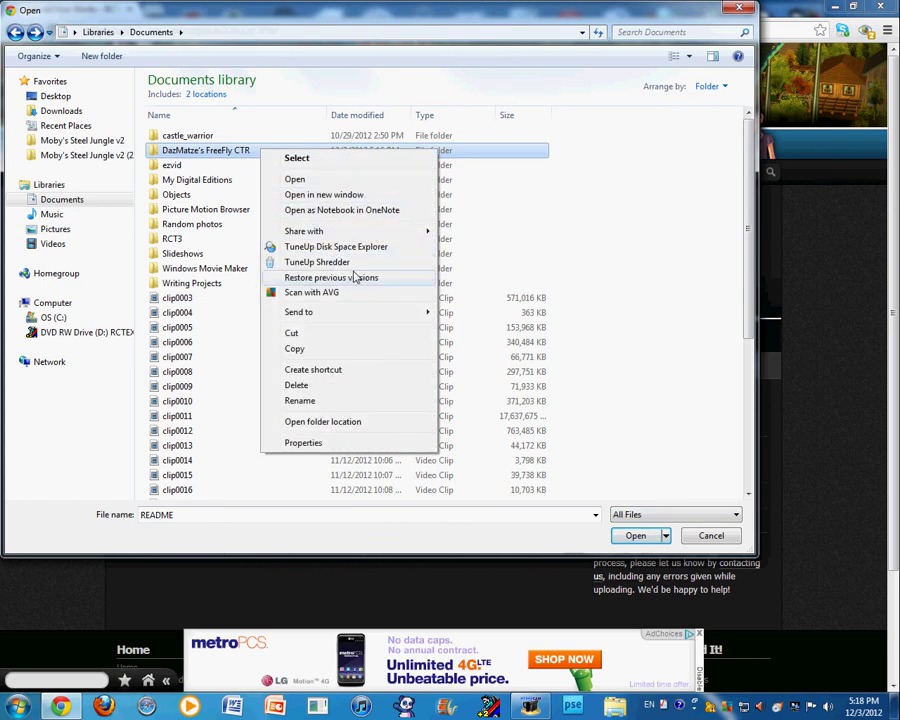
mouse_move(343, 314)
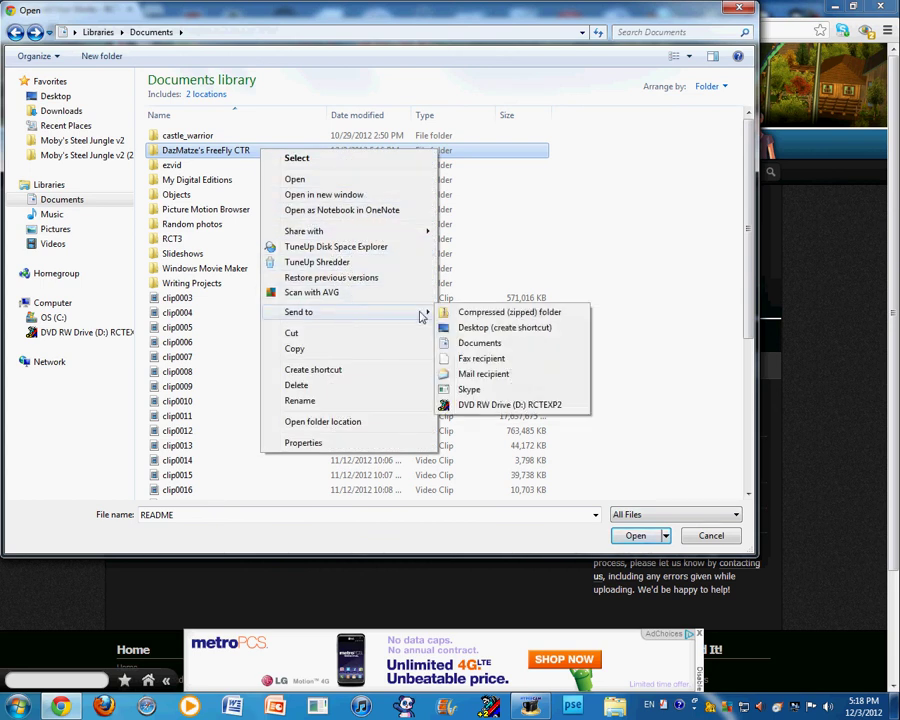
left_click(496, 318)
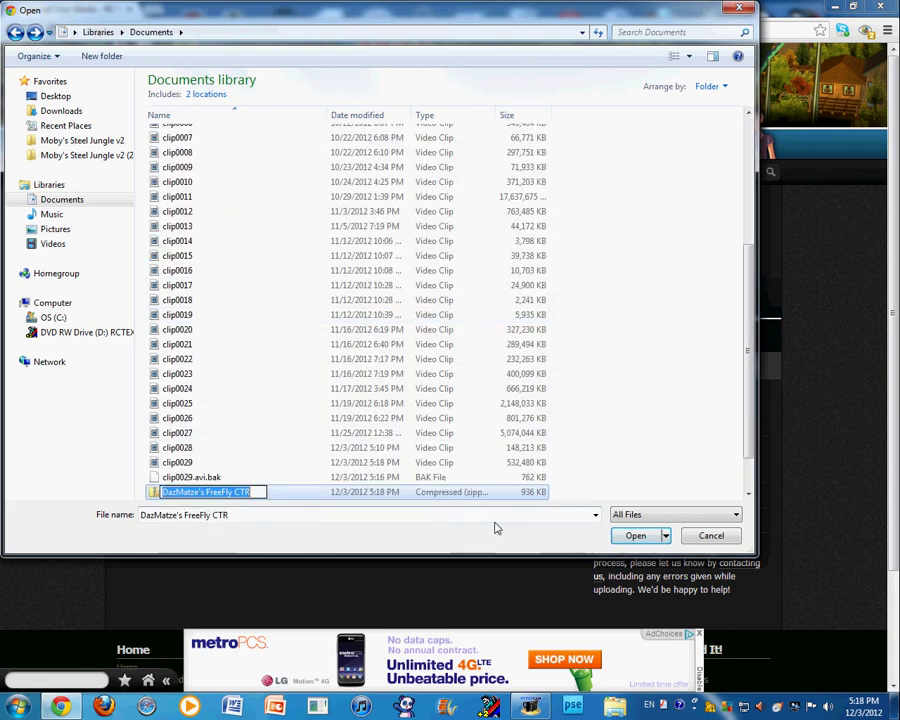
key("Return")
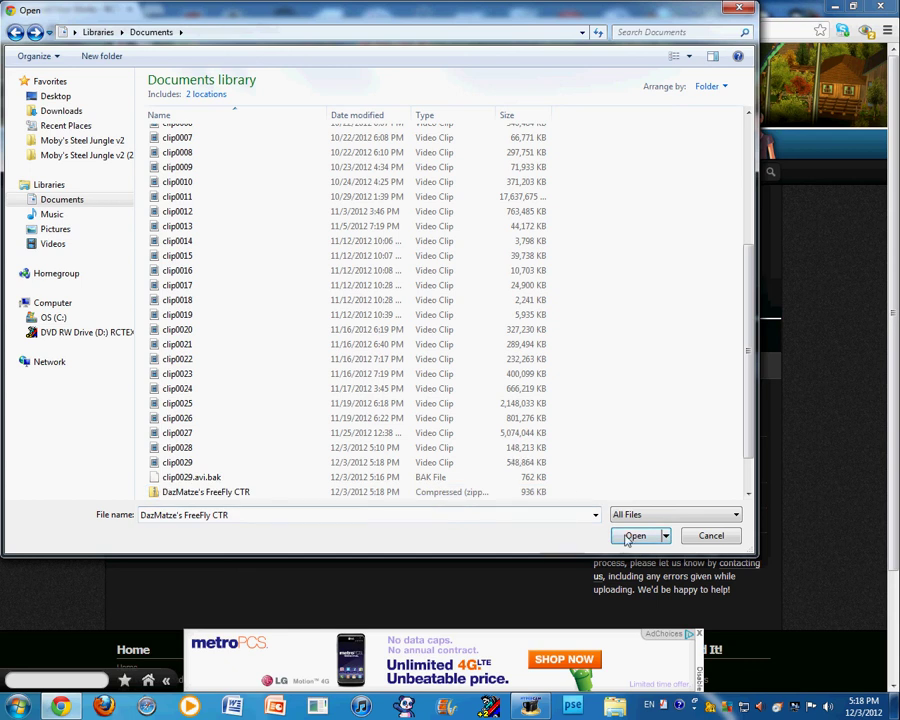
Upload DazMatze's FreeFly CTR.zip and reach Step 3: File Information.
double_click(240, 492)
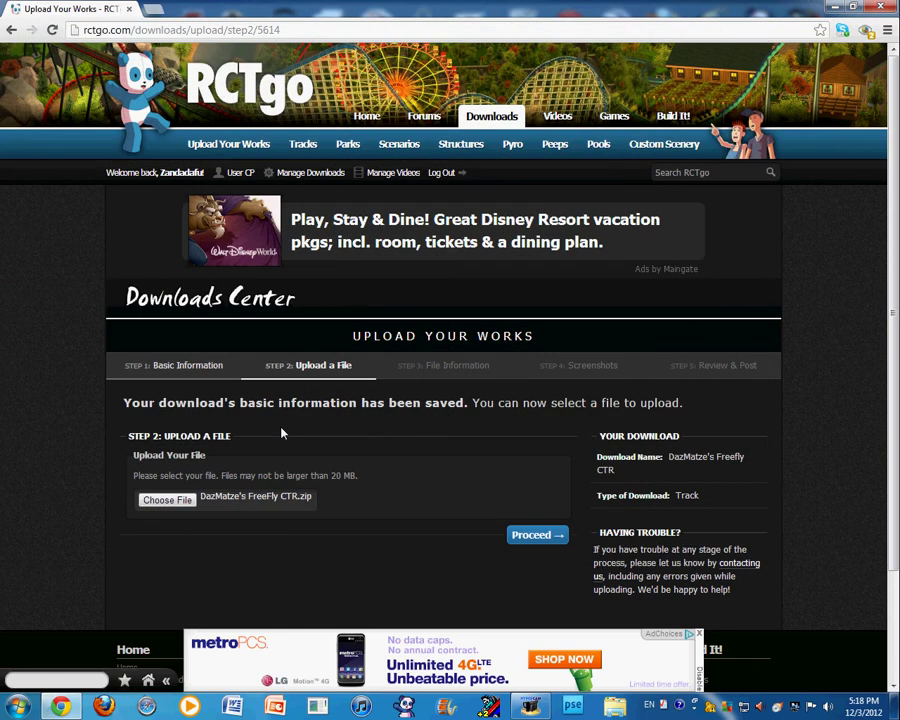
left_click(524, 538)
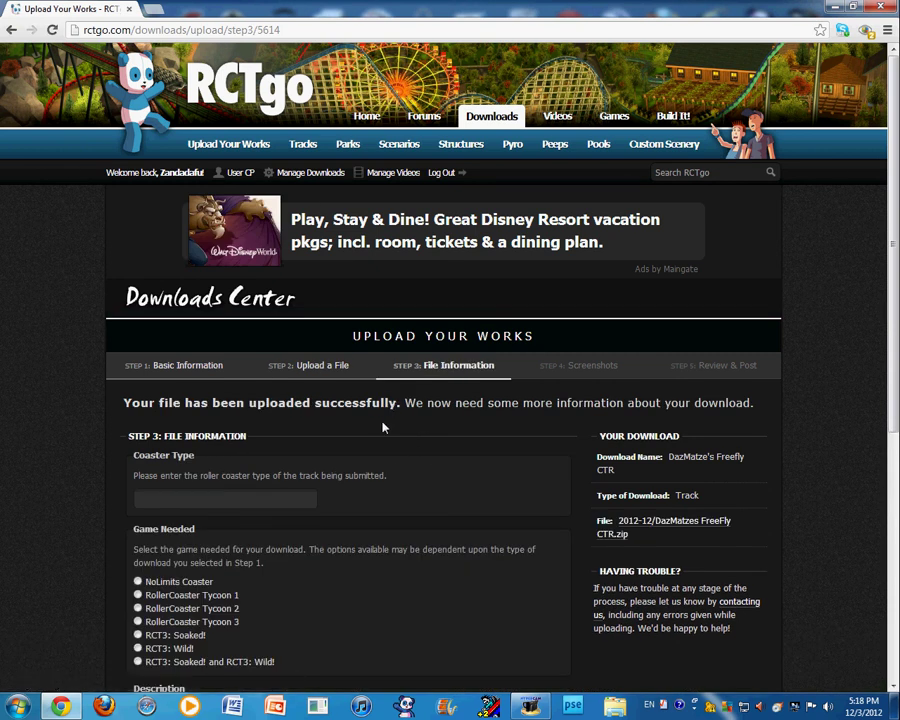
scroll(316, 417, "down", 1)
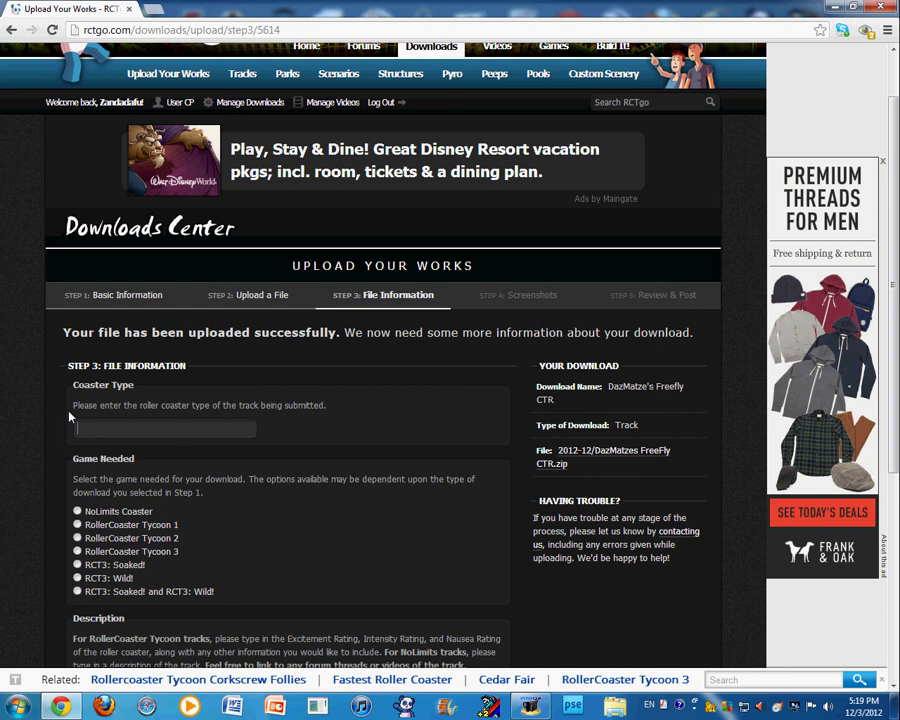
Fill Coaster Type with 'DazMatze's Freefly CTR' and place the cursor in the Description box.
type("Matze's Freefly CTR")
scroll(262, 507, "down", 3)
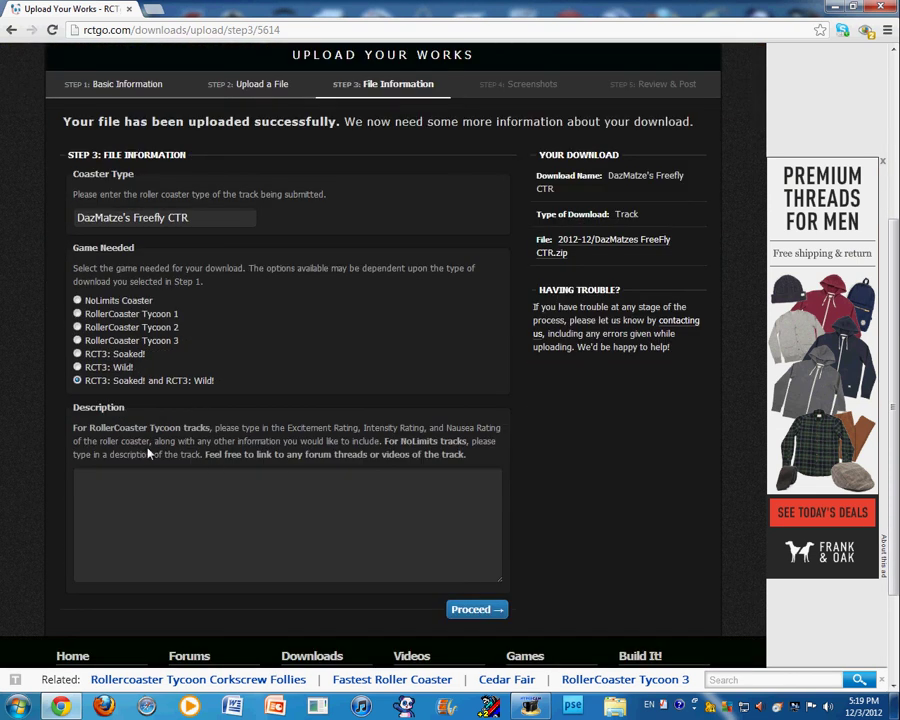
left_click(181, 502)
Write a description introducing DazMatze's Freefly CTR as a very epic CTR with lots of cool features.
type("Hi everyone! This is Daz")
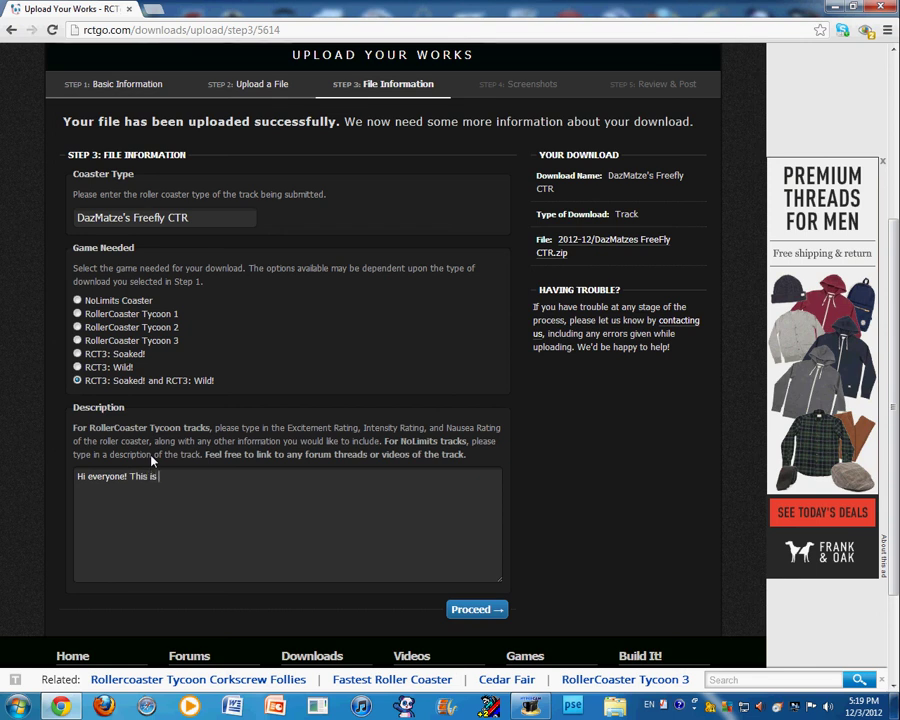
type("Matze's F")
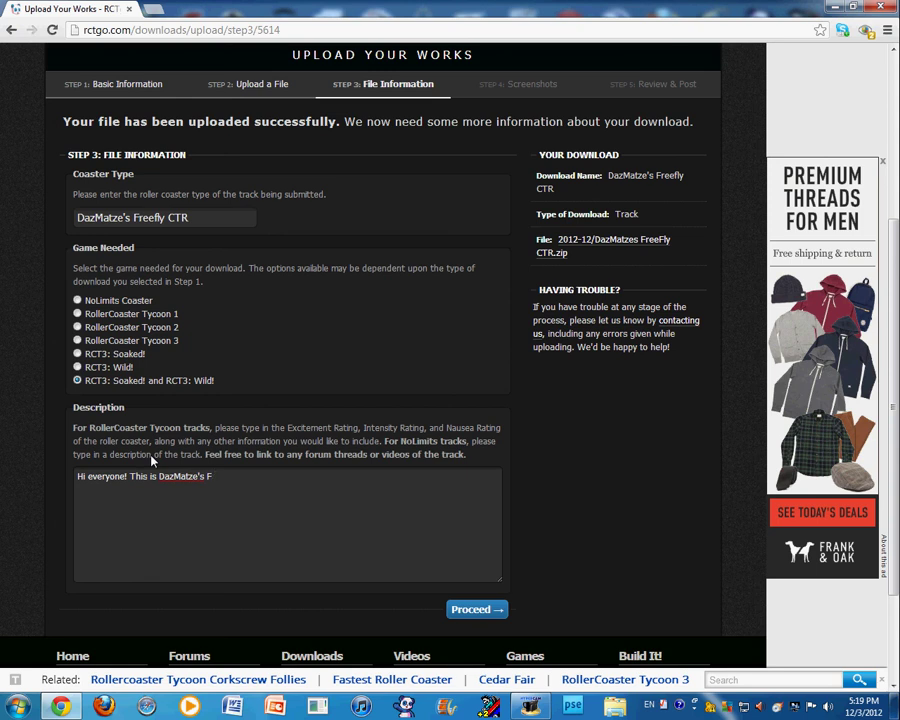
type("reefly CTR,")
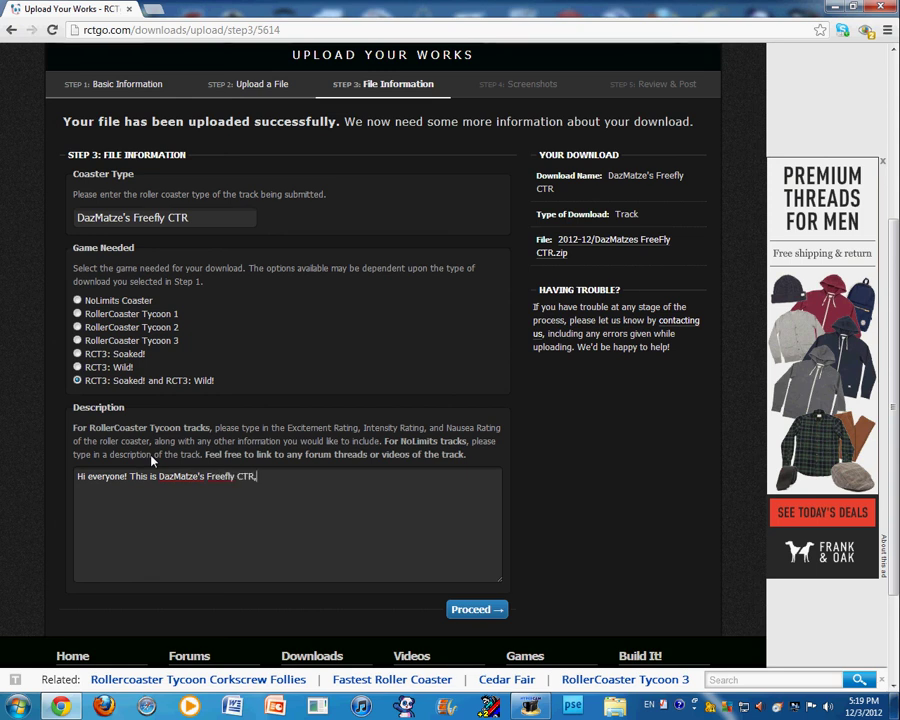
key("BackSpace")
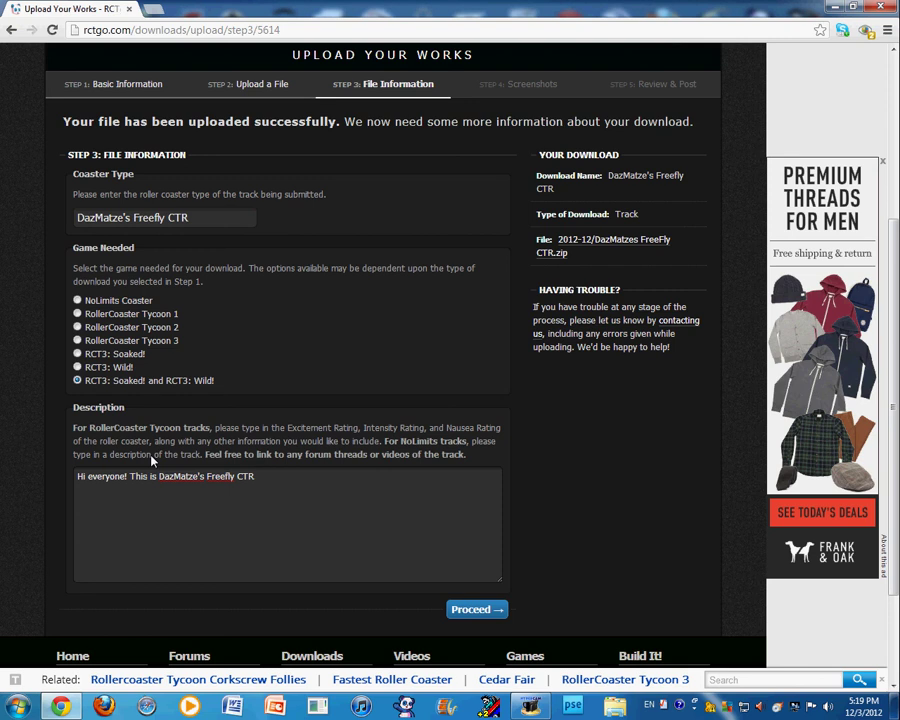
type(". It is a very ep")
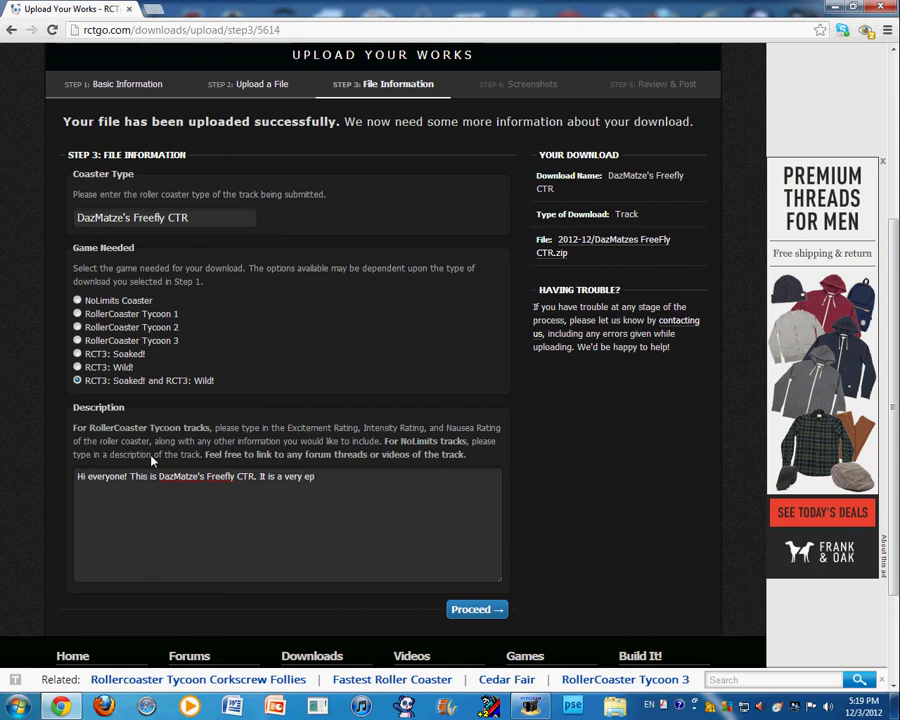
type("ic CTR with ")
type("a (")
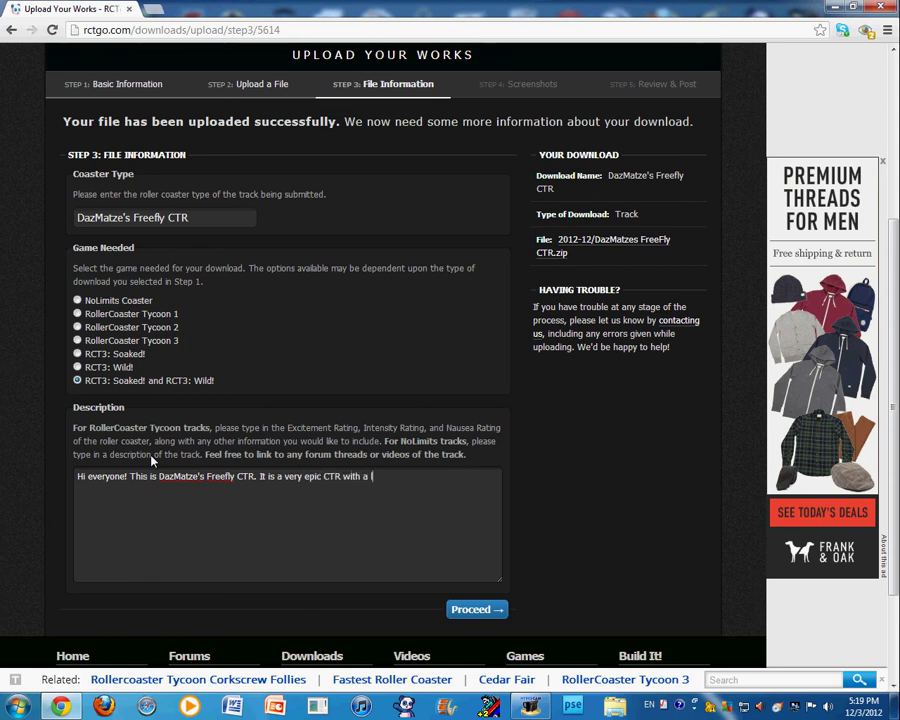
type("lot of cool")
type(" fear")
type("ures")
type(". ")
type("I hope you")
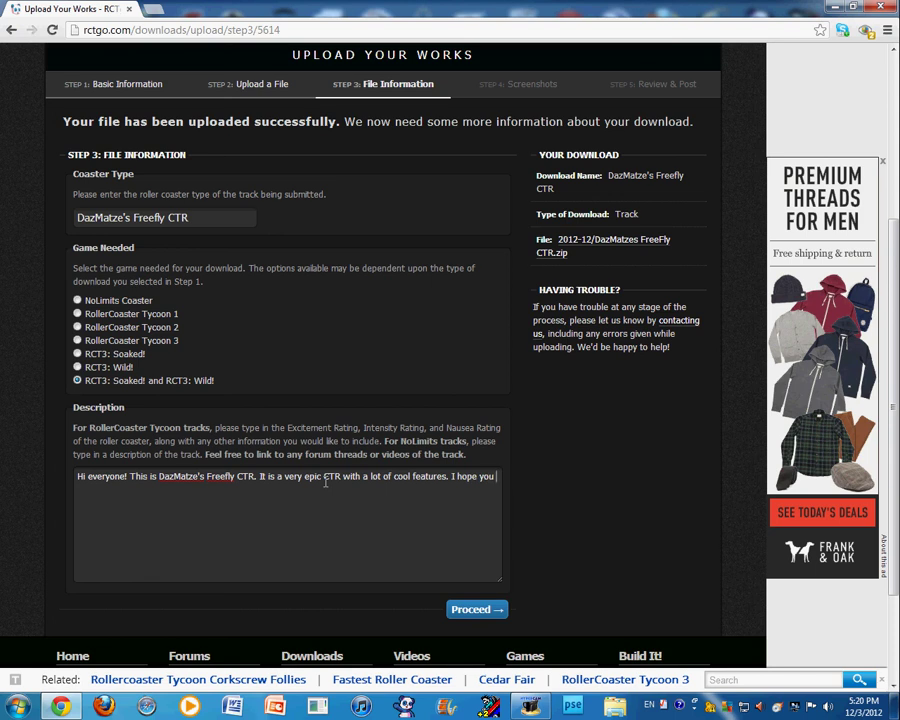
type("like this CTR. I uploaded ")
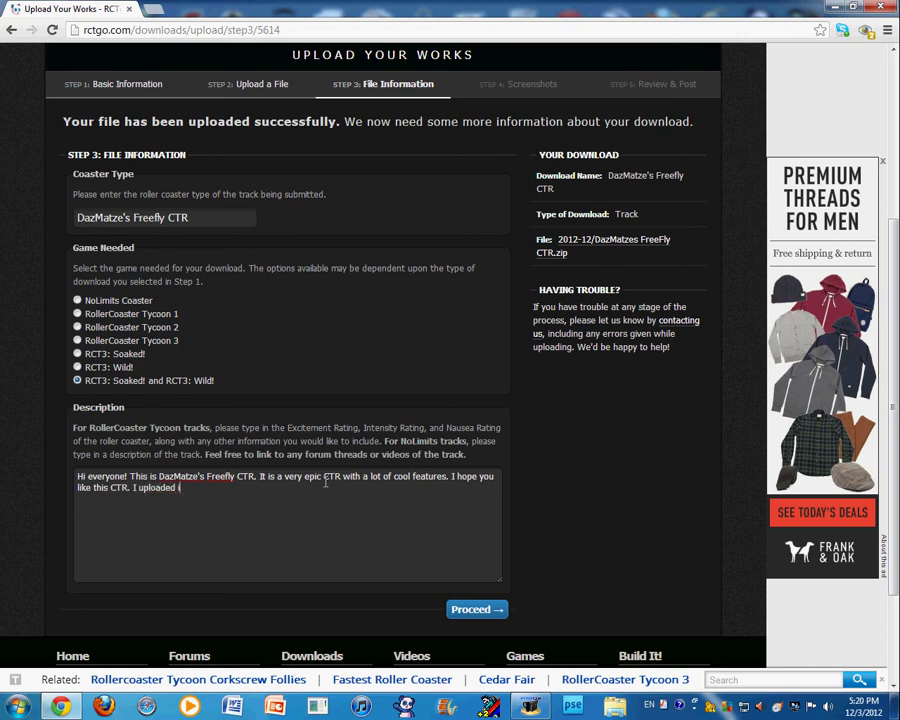
type("it because ")
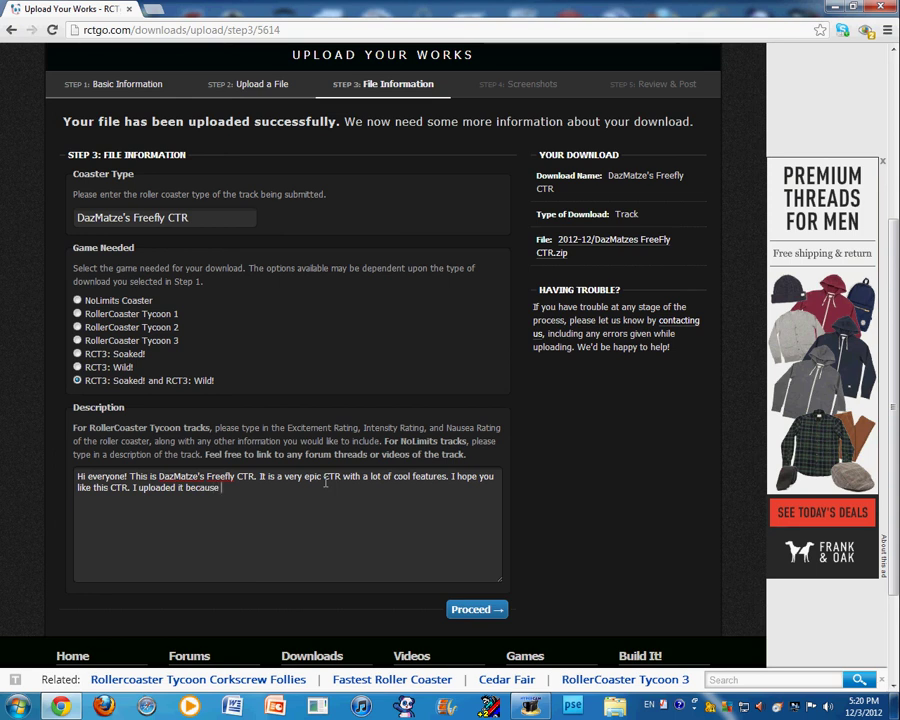
type("I")
type(" coun")
type("dn't see")
type(" anywhere")
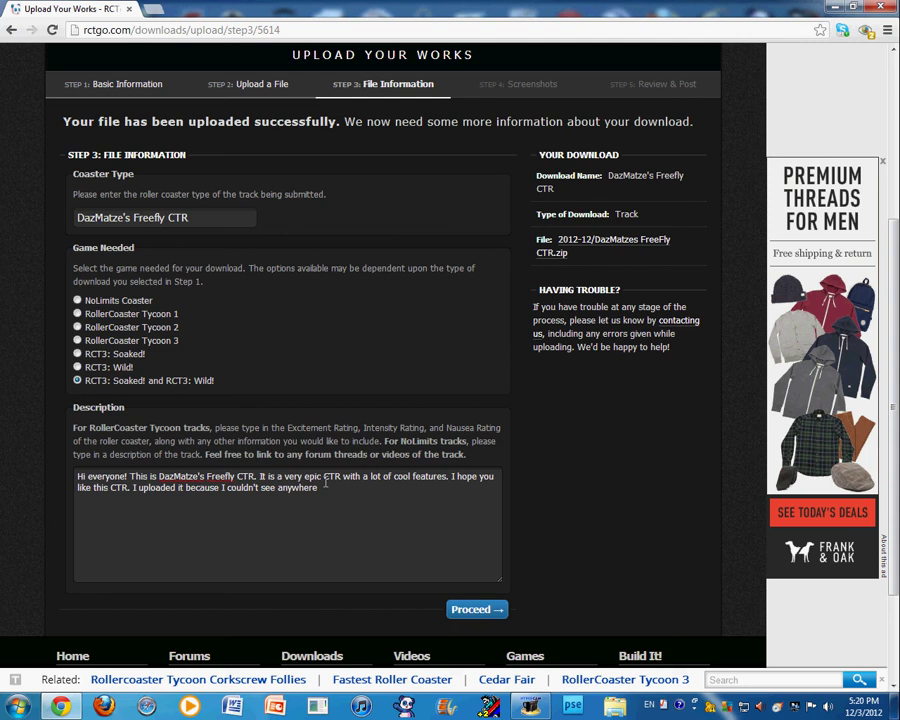
type("on the internet")
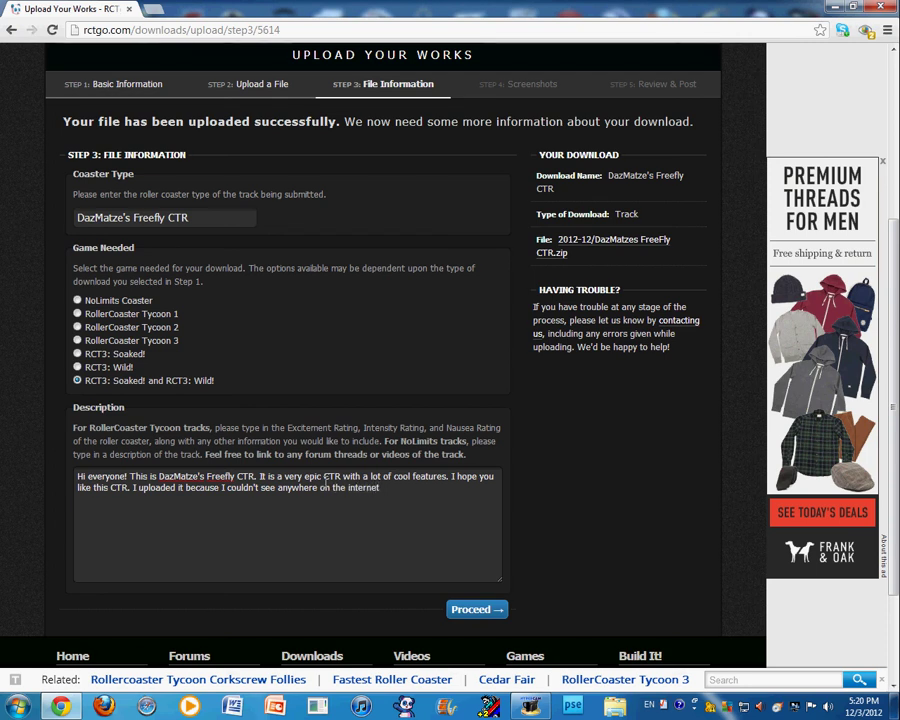
type(" the download")
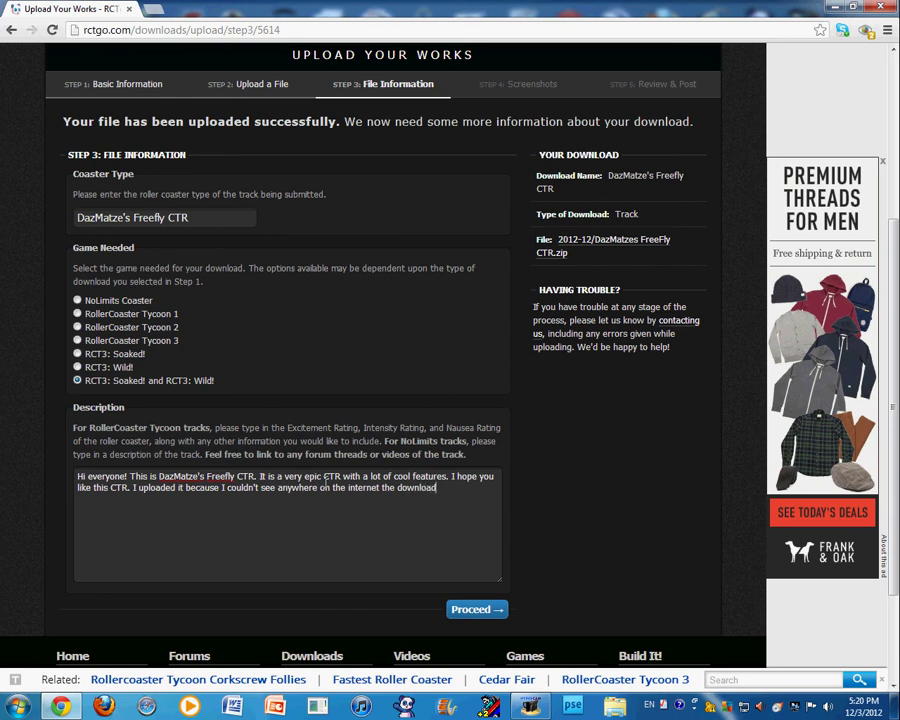
type(" li")
Reword the ending to 'find it on the internet', add 'Have fun with your CTR!', and proceed to Screenshots.
left_click_drag(454, 512, 261, 492)
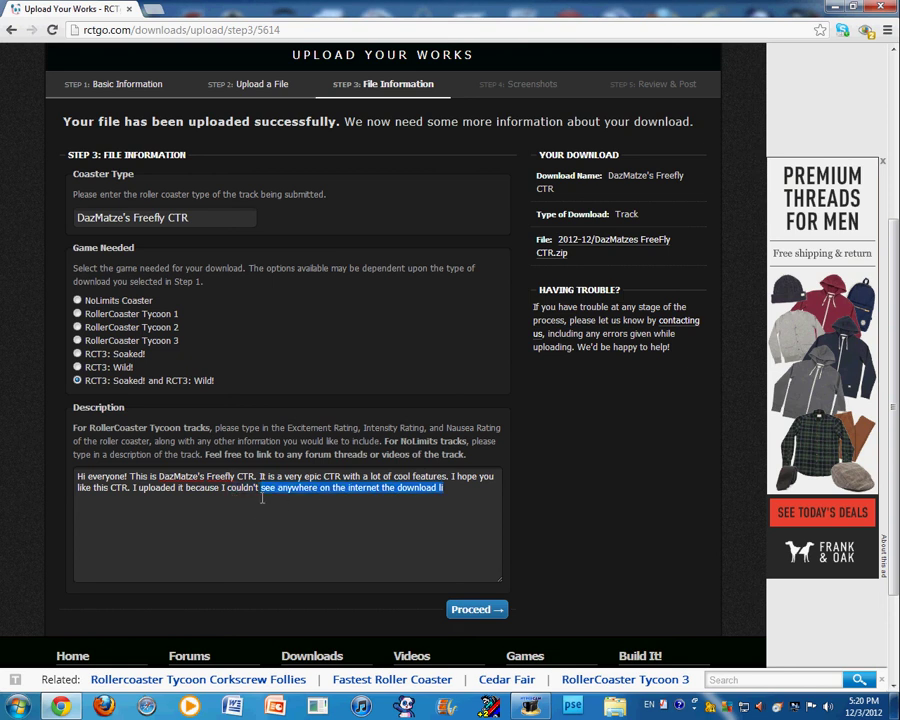
key("BackSpace")
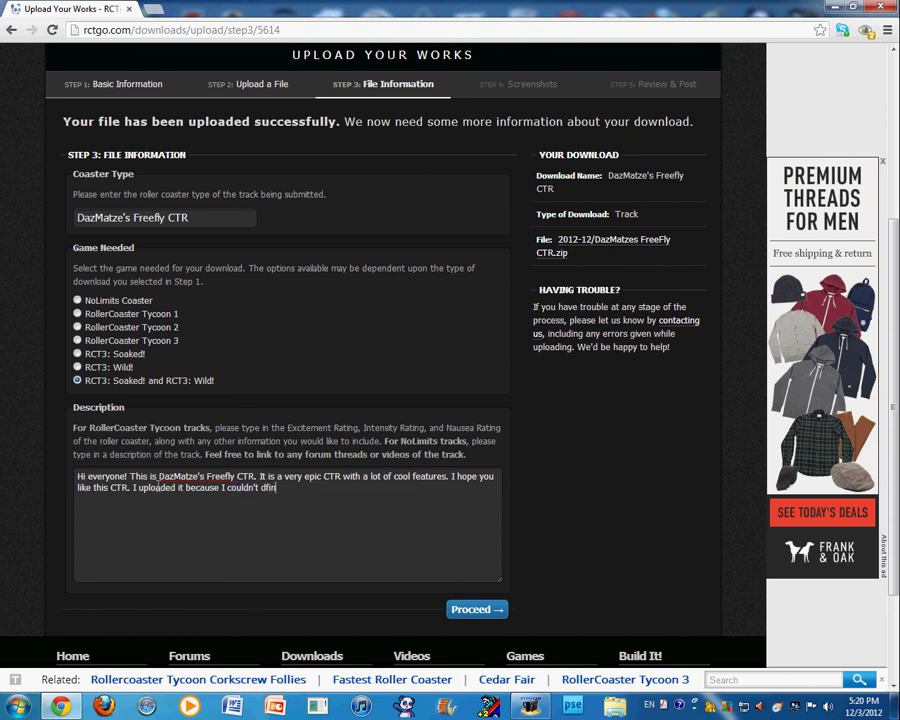
type("dfind it on the inter")
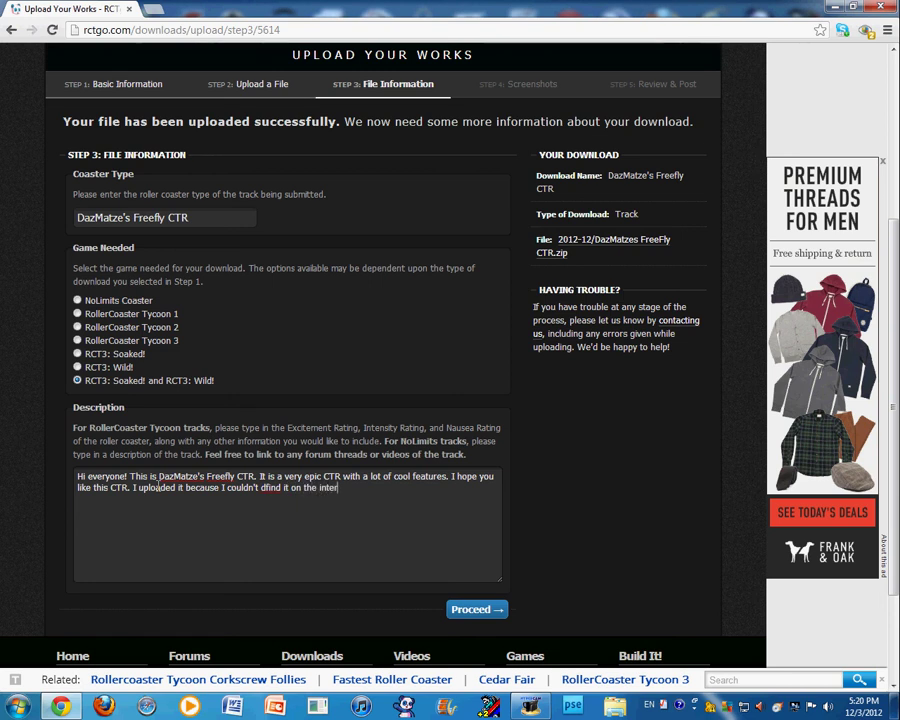
type("net")
left_click(267, 492)
key("BackSpace")
left_click(157, 478)
type("Have fu")
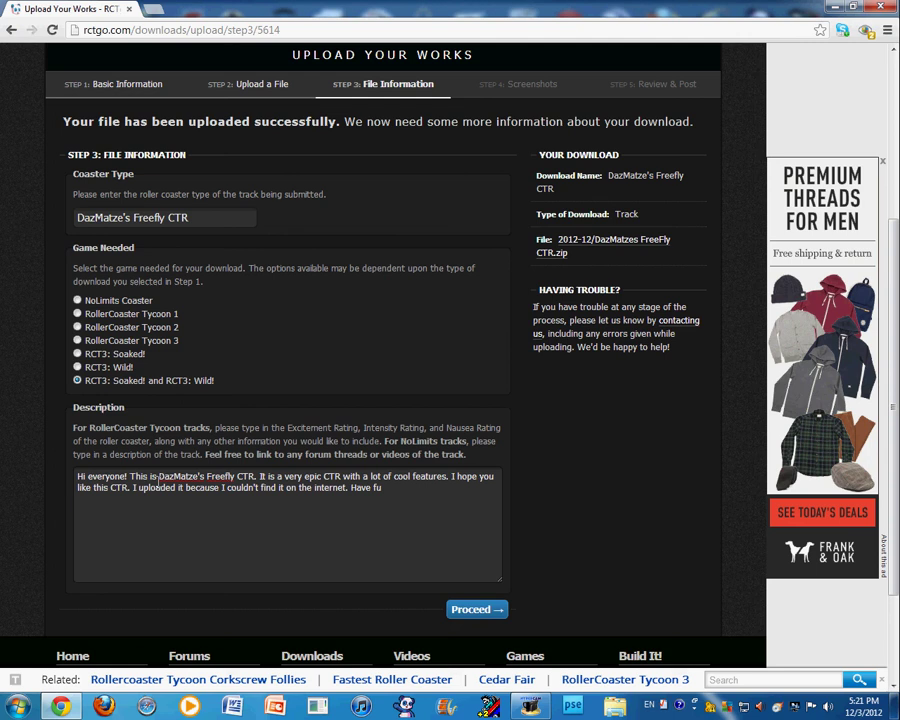
type("n with your CTR!")
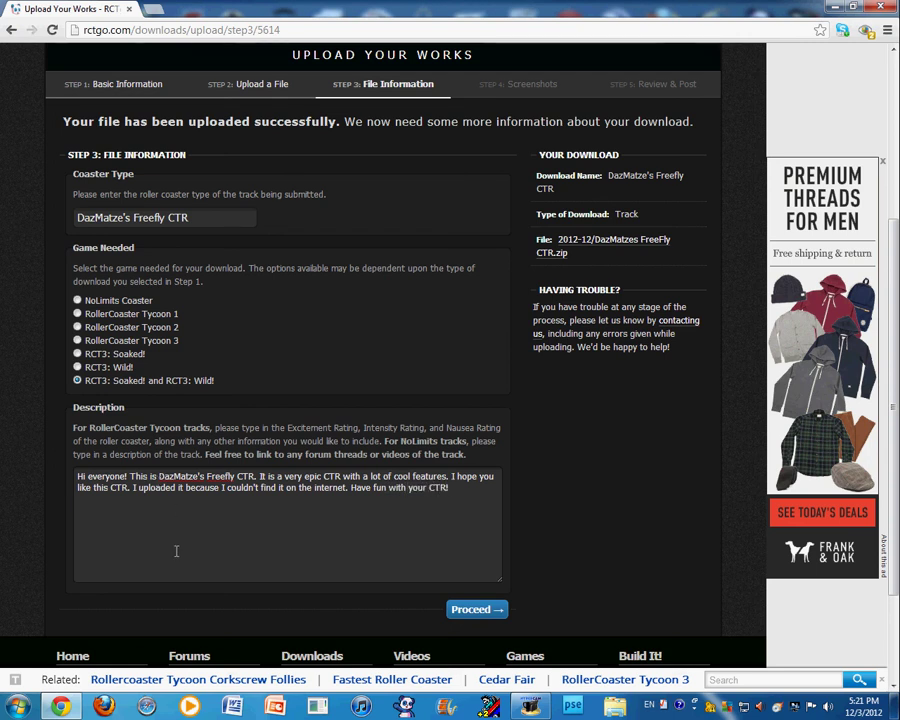
left_click(466, 612)
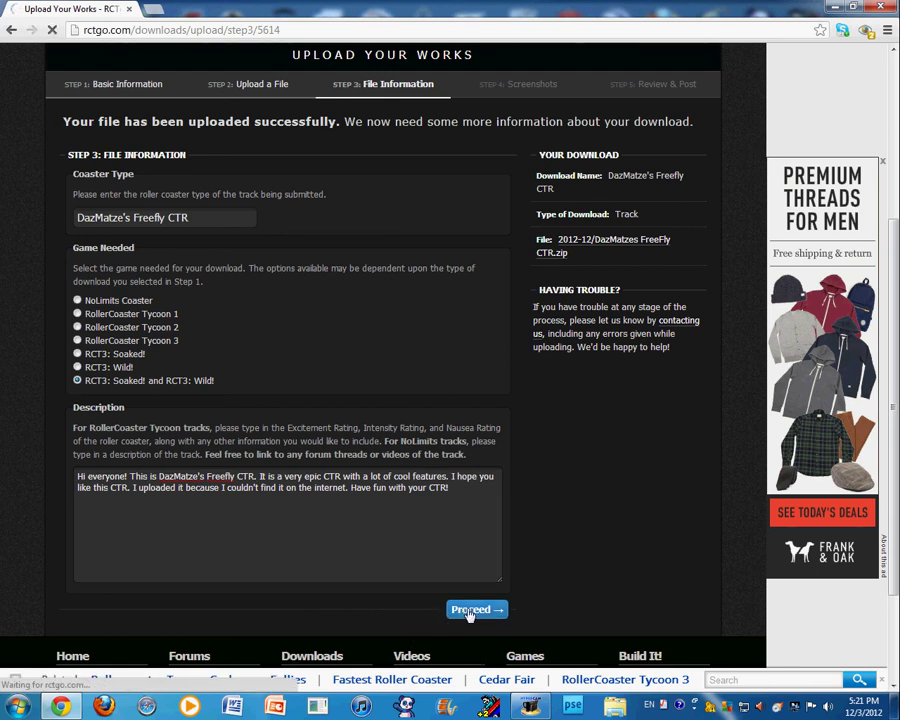
scroll(235, 533, "down", 2)
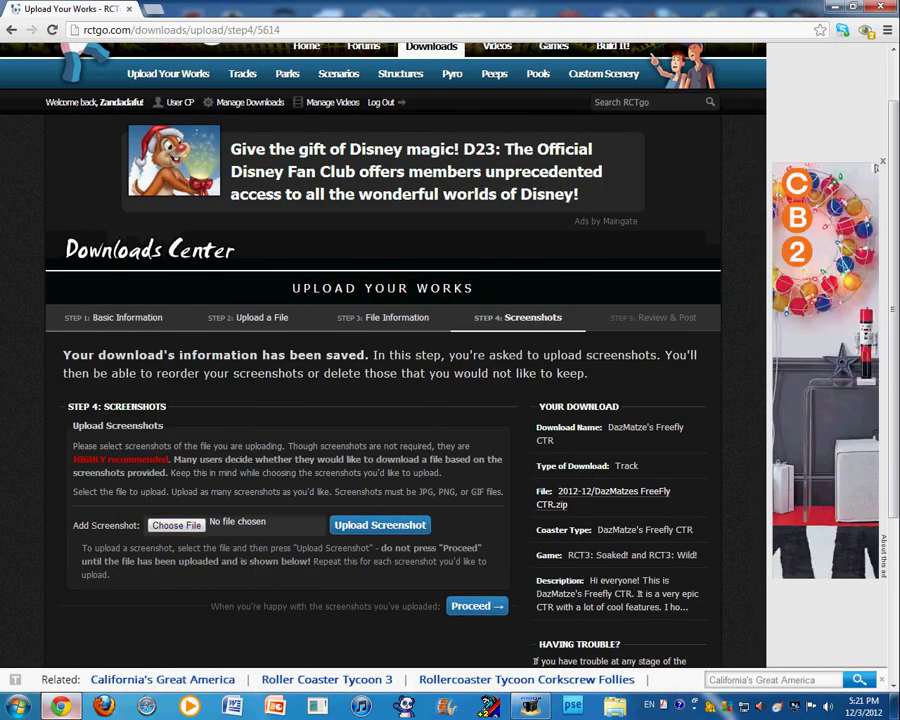
Open Google in a new Chrome tab.
key("super+d")
left_click(61, 706)
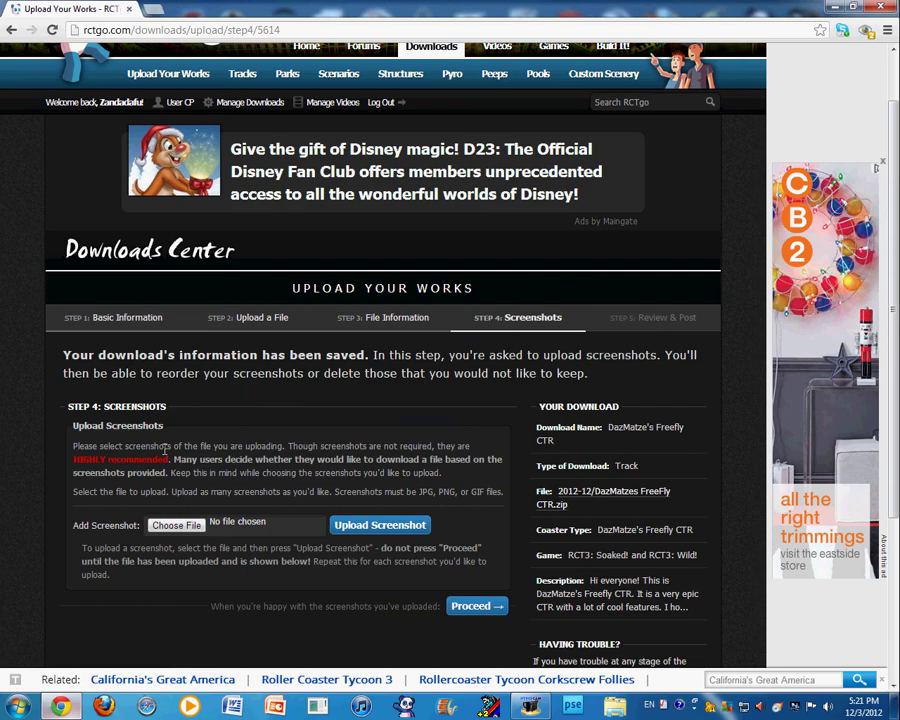
left_click(152, 10)
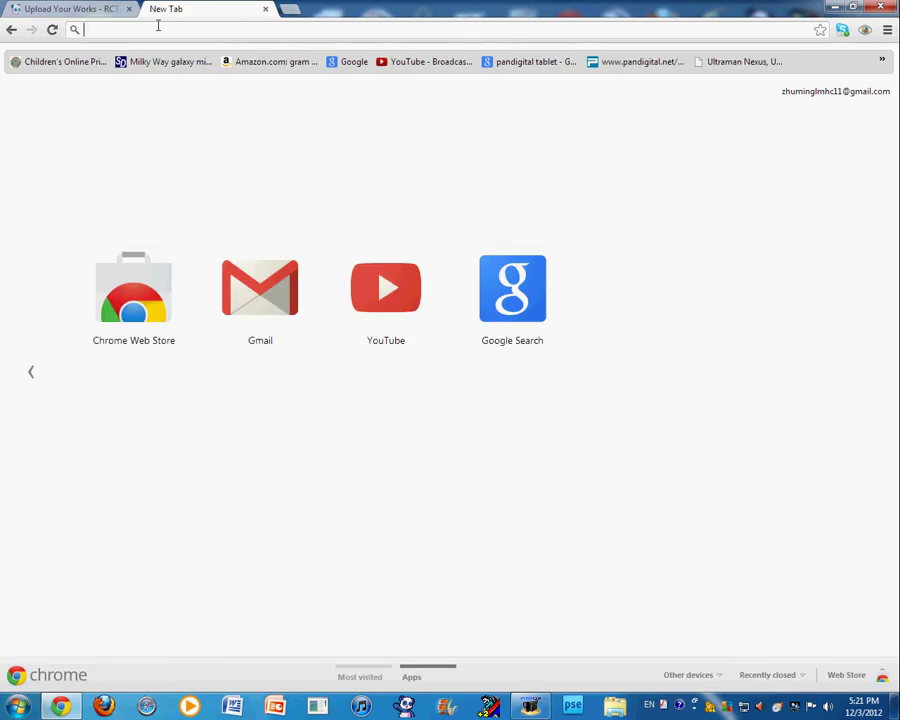
type("g")
key("Return")
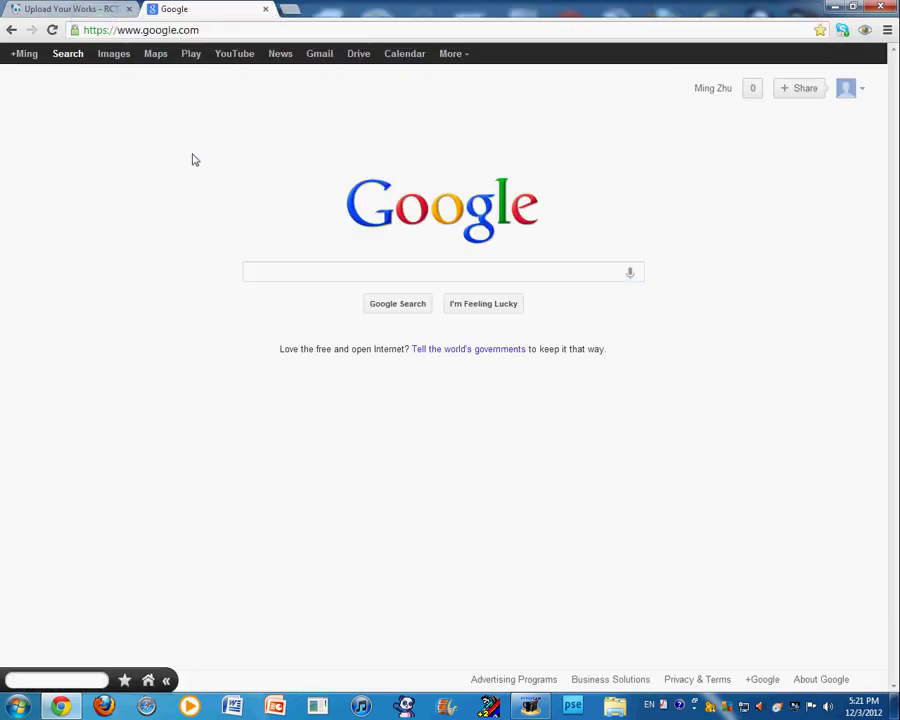
Search Google Images for 'dazmatzes freefly', then switch to the suggested spelling 'dasmatze's freefly'.
left_click(113, 53)
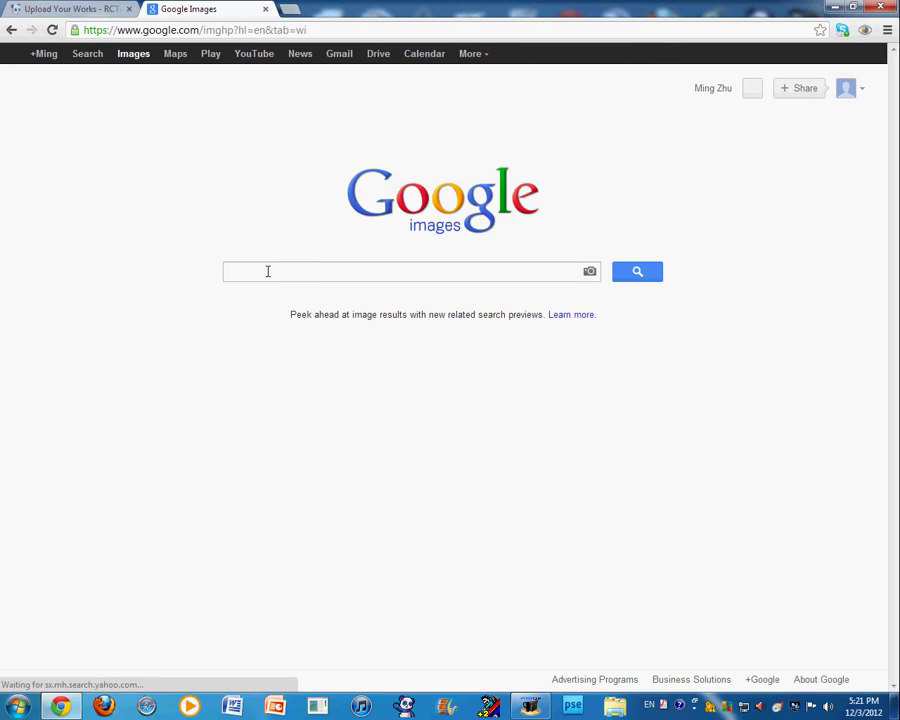
type("dazm")
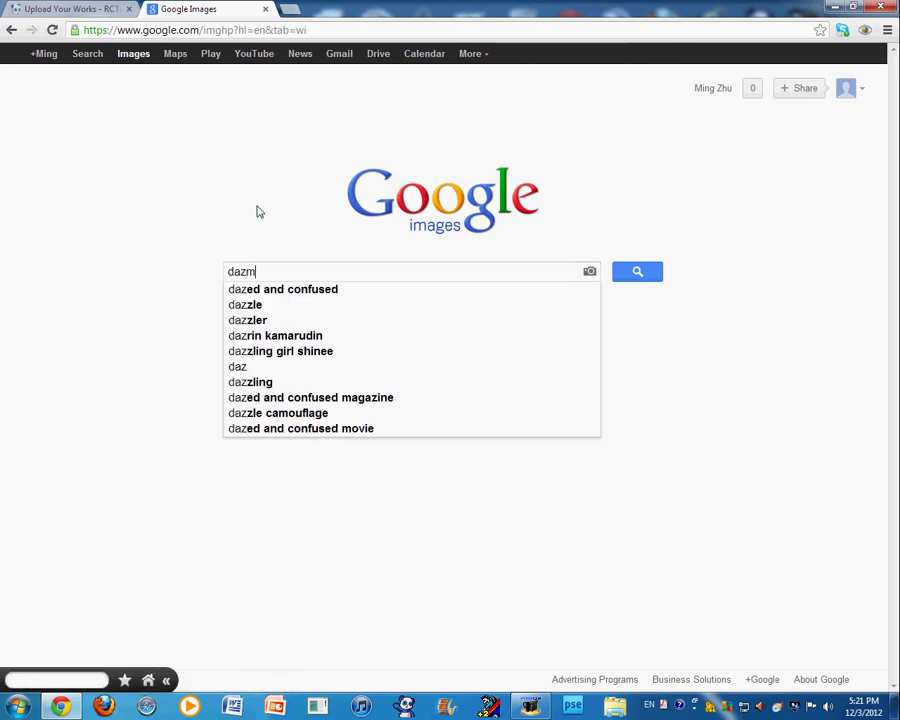
type("atzes fr")
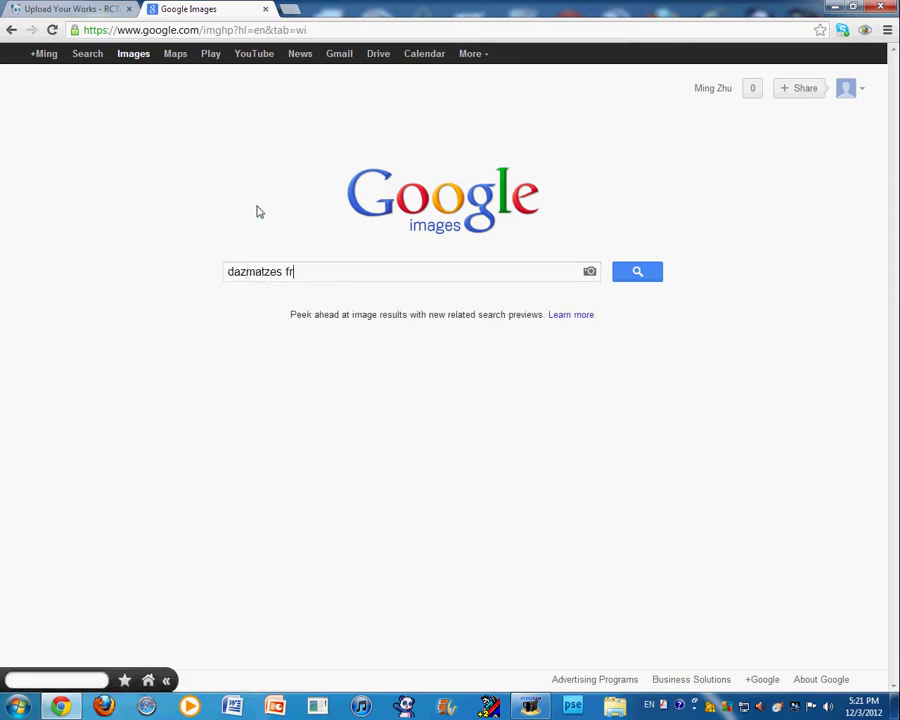
type("eefly")
key("Return")
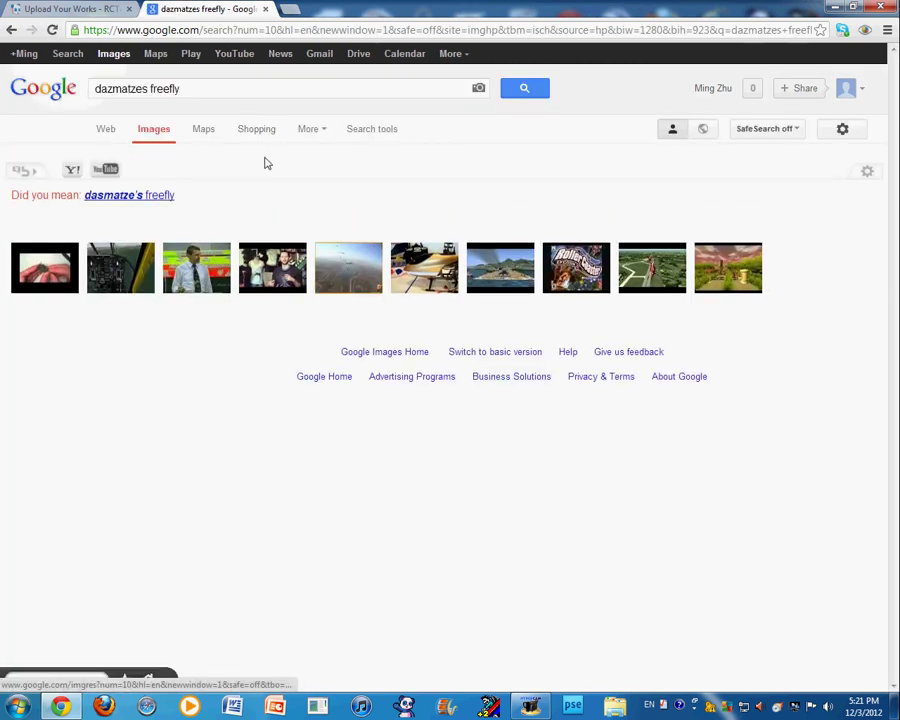
left_click(127, 339)
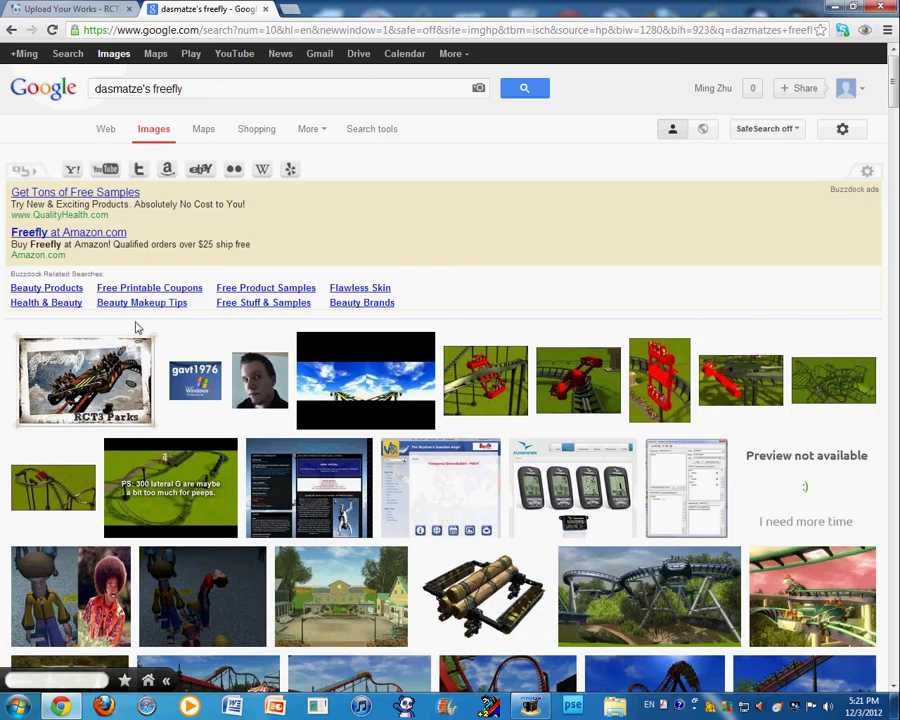
Start saving the RCT3 Parks coaster image, keeping JPEG Image as the file type.
right_click(92, 377)
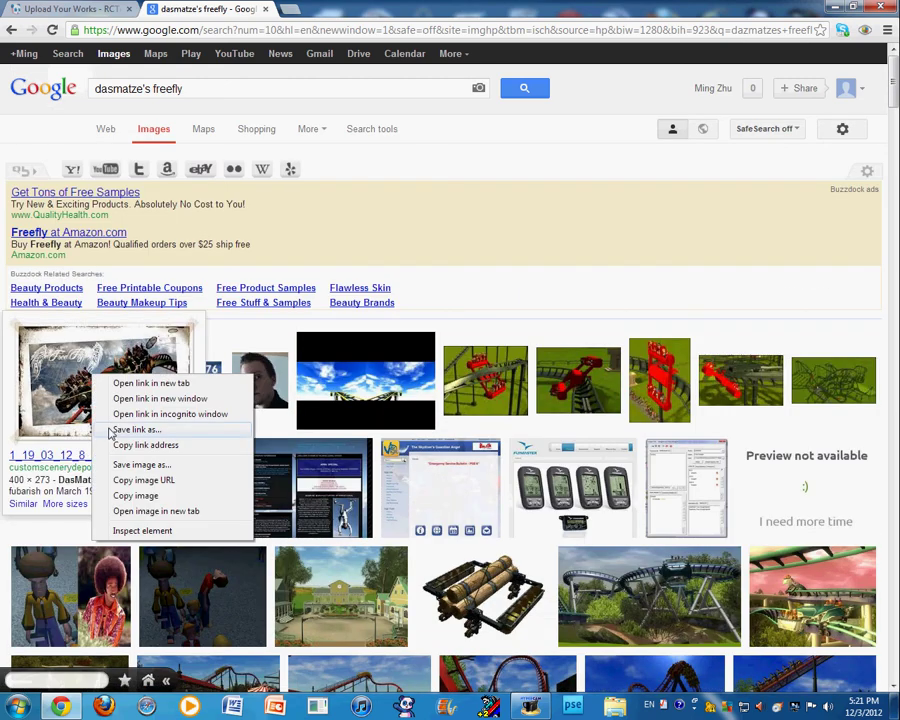
left_click(161, 466)
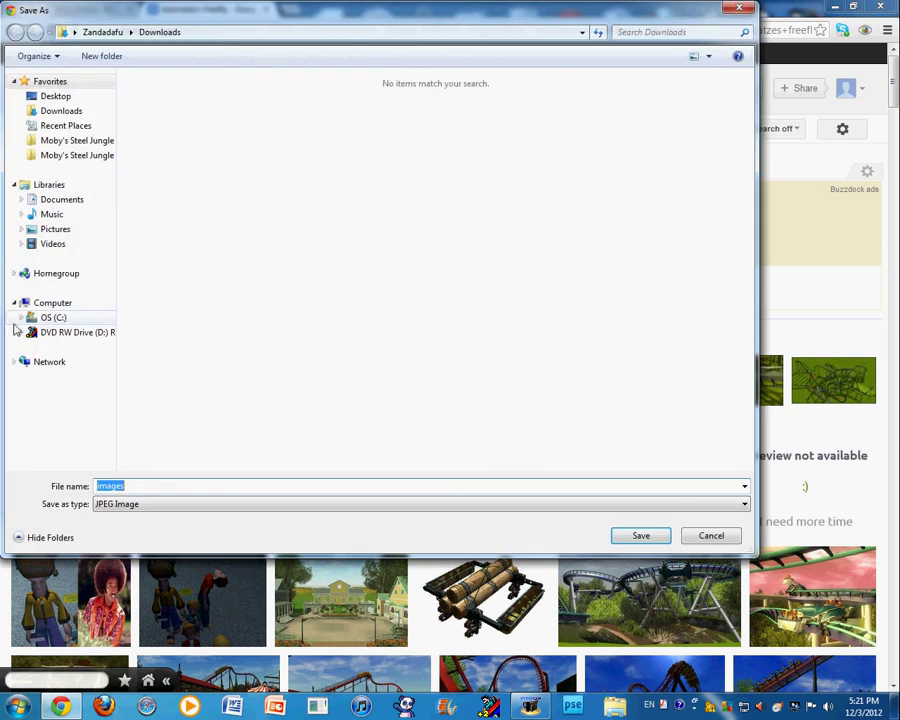
left_click(52, 319)
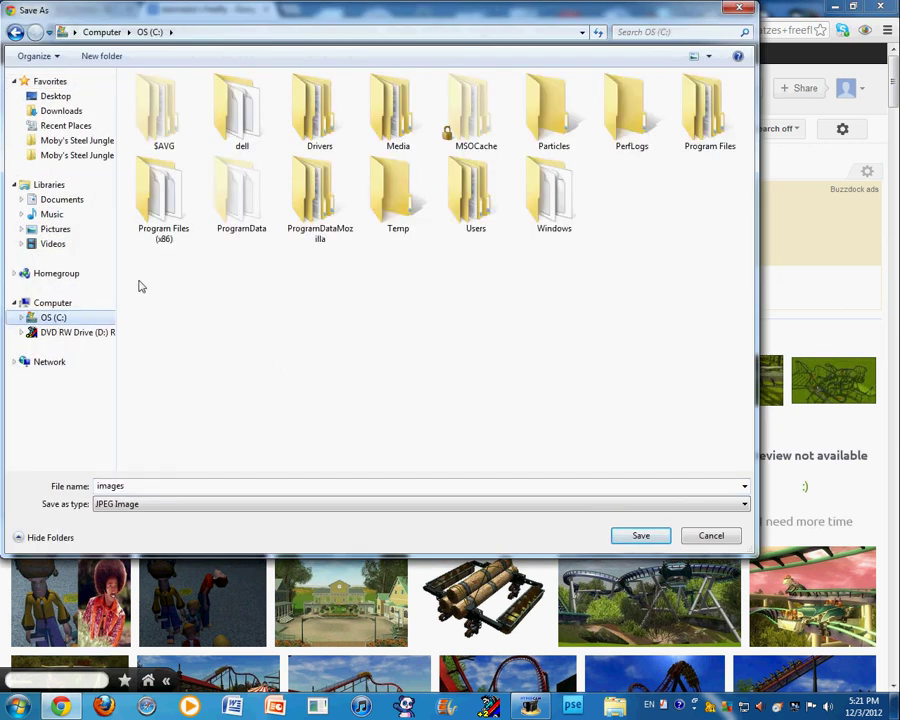
left_click(195, 504)
left_click(213, 430)
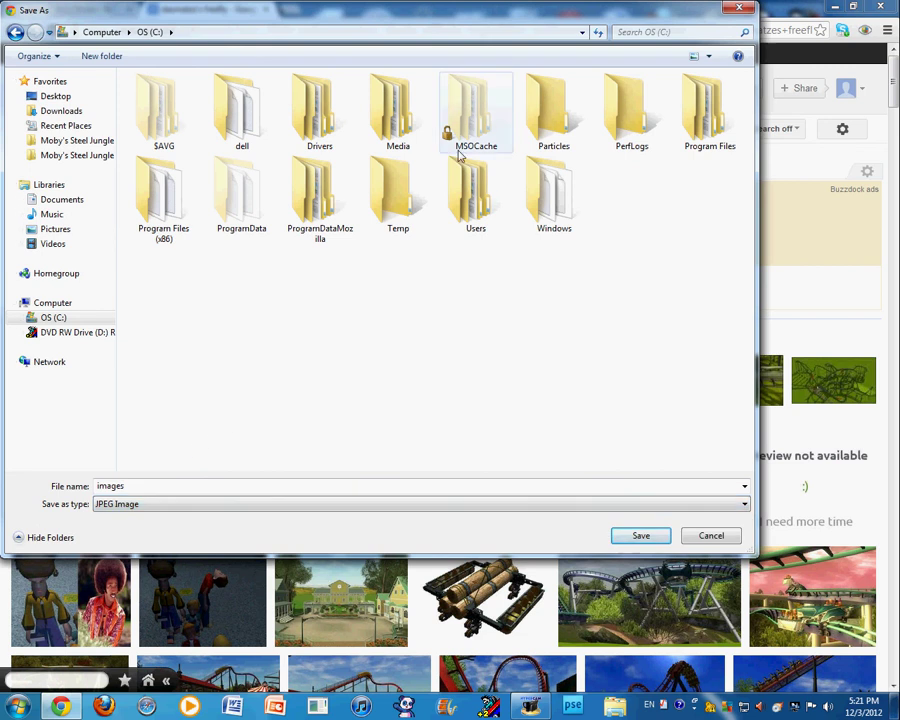
Choose Pictures > Sample Pictures as the save location and name the file 'DazMatze's Freefly'.
left_click(58, 203)
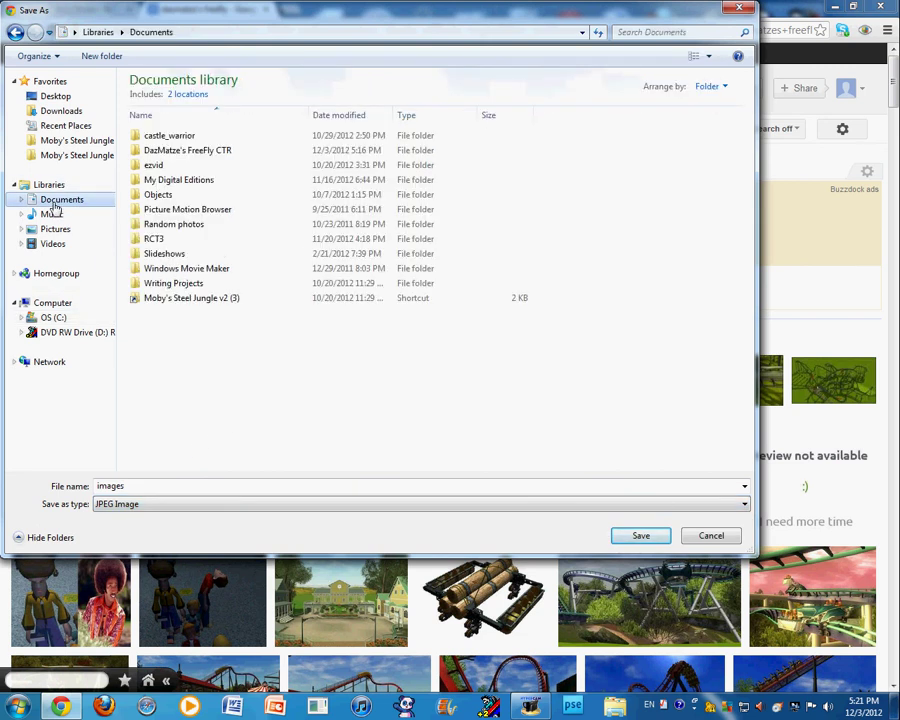
left_click(53, 243)
left_click(45, 232)
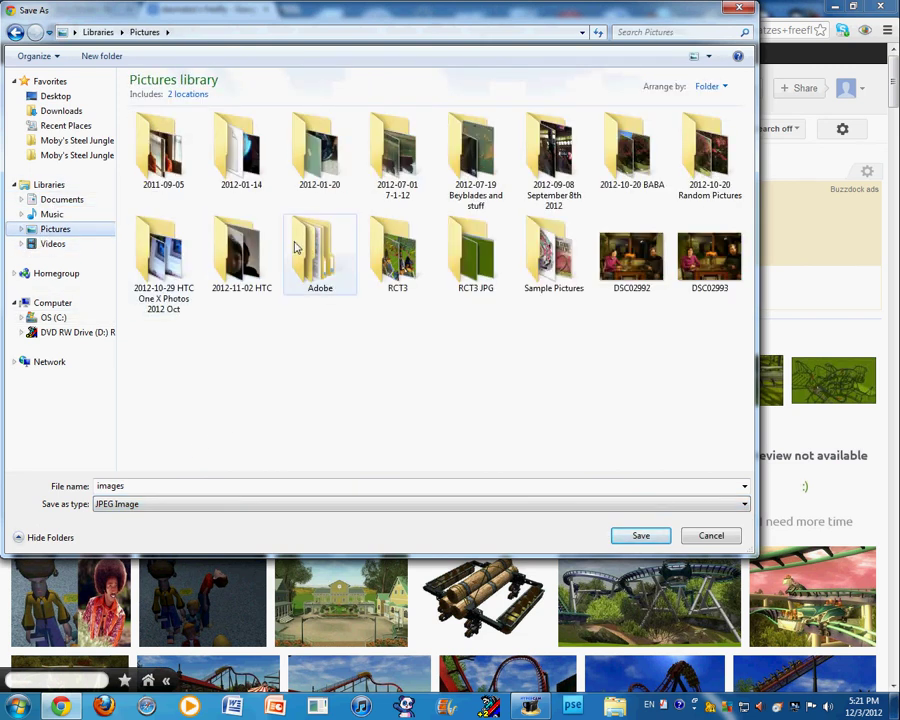
double_click(552, 262)
scroll(498, 304, "down", 5)
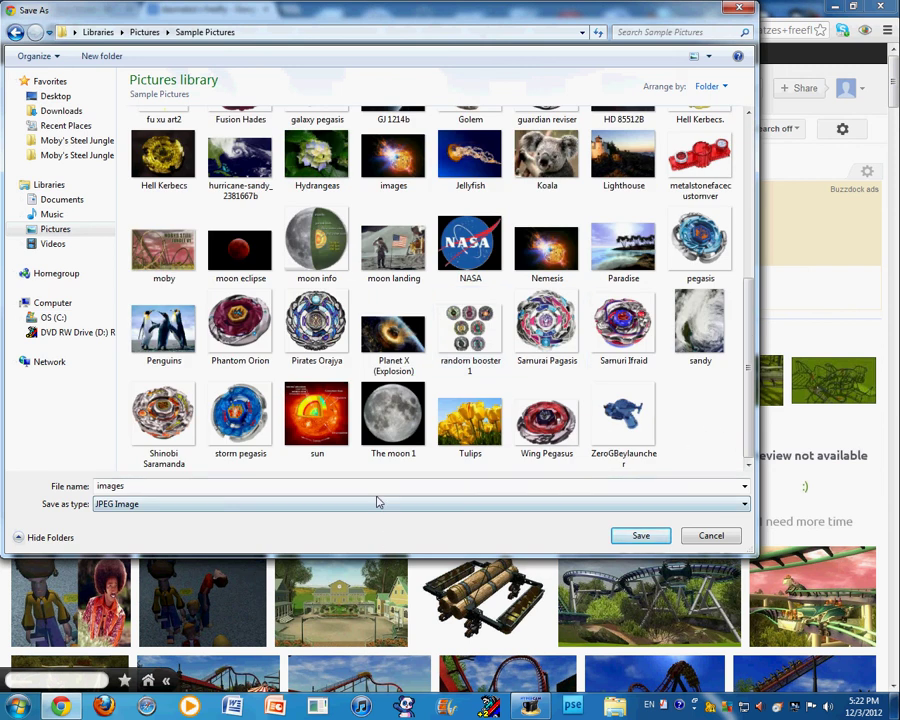
double_click(110, 486)
key("BackSpace")
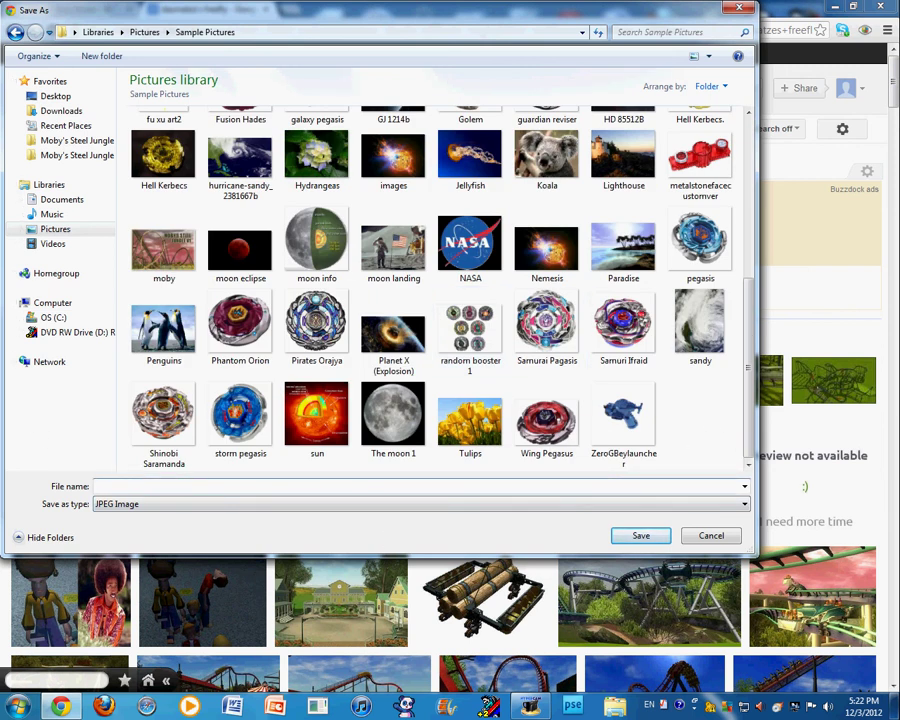
type("DazMatze's Freefly")
Save the image as DazMatze's Freefly and close the Google image search tab.
left_click(622, 537)
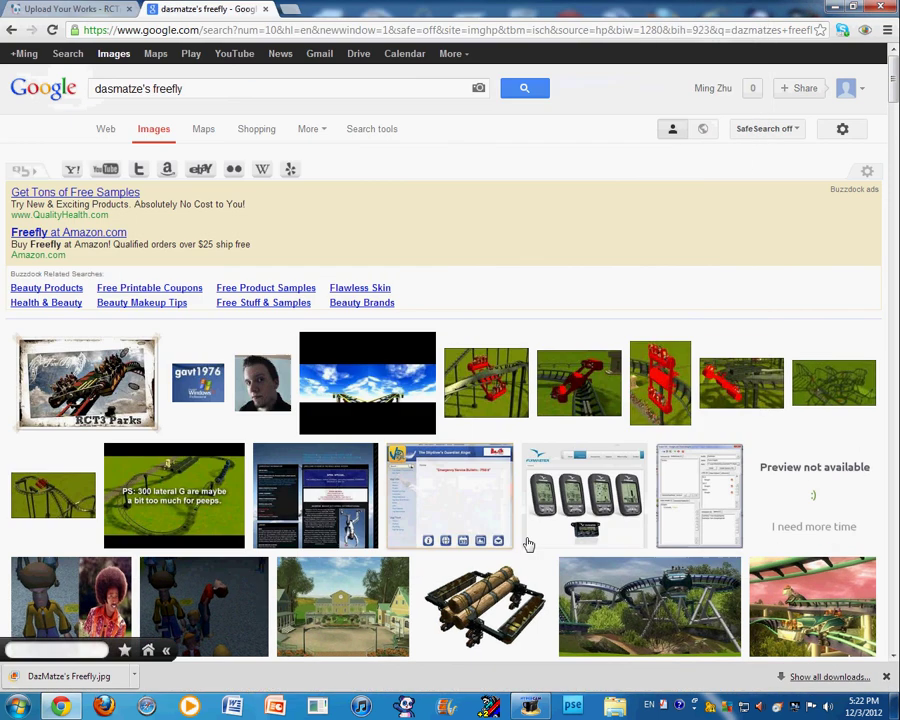
left_click(887, 680)
scroll(793, 630, "down", 1)
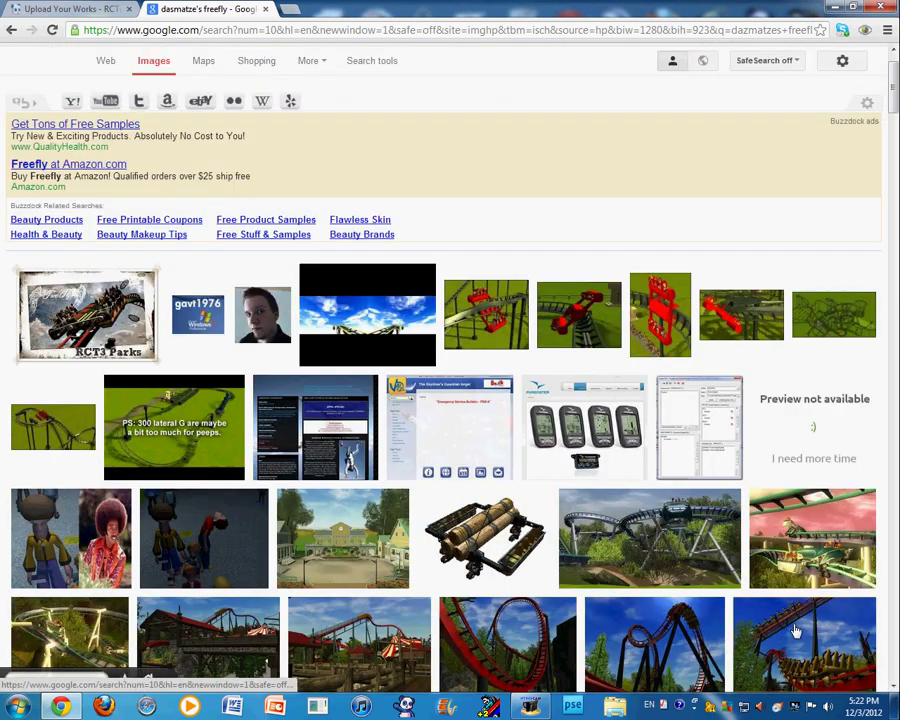
scroll(793, 630, "up", 1)
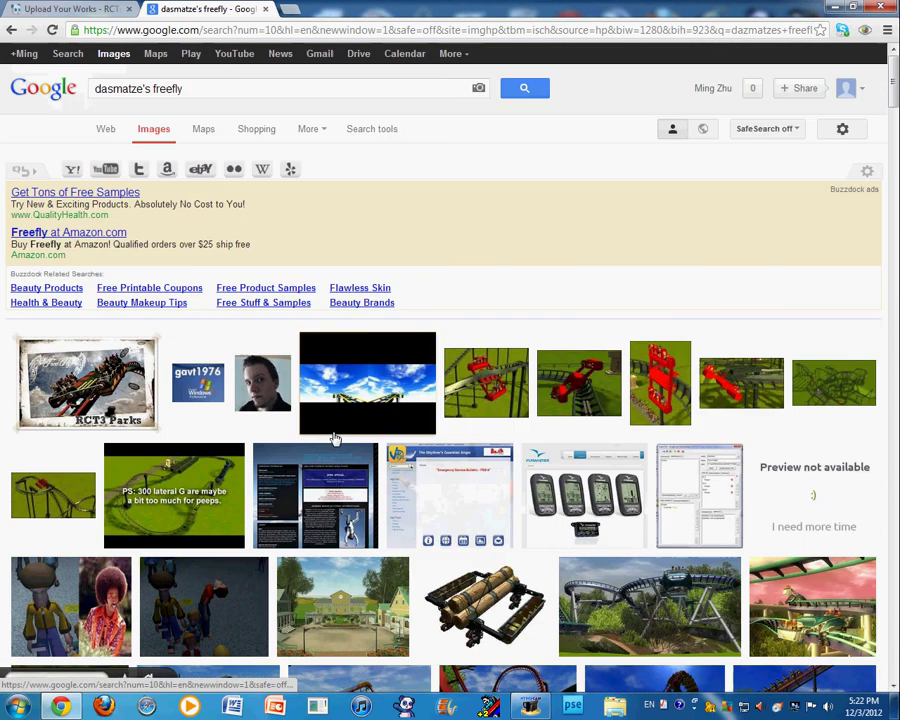
left_click(265, 9)
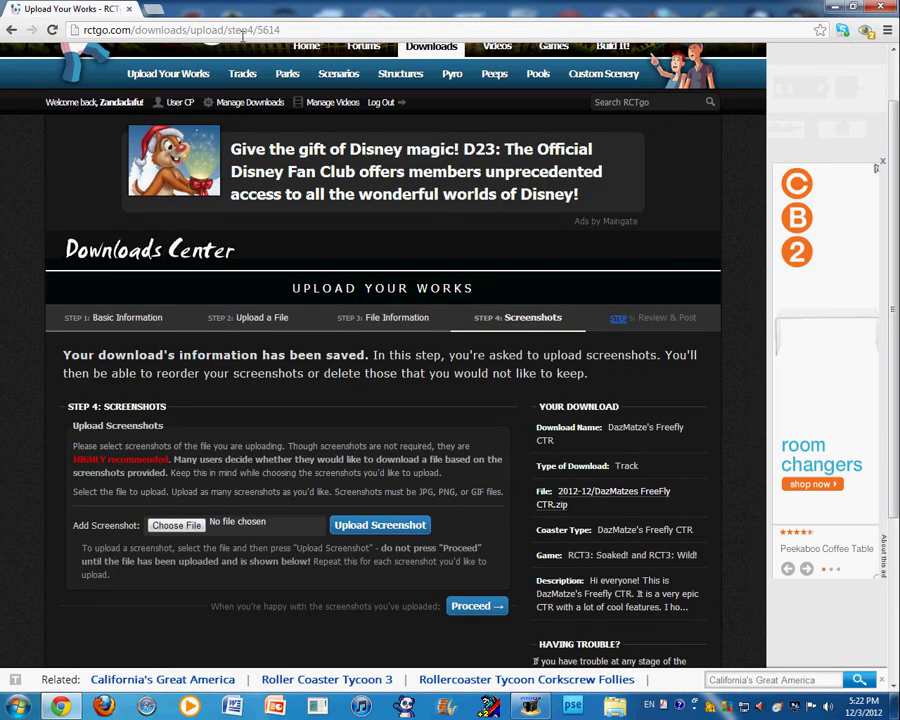
Pick Pictures > Sample Pictures > DazMatze's Freefly and upload it as the track's screenshot.
left_click(176, 526)
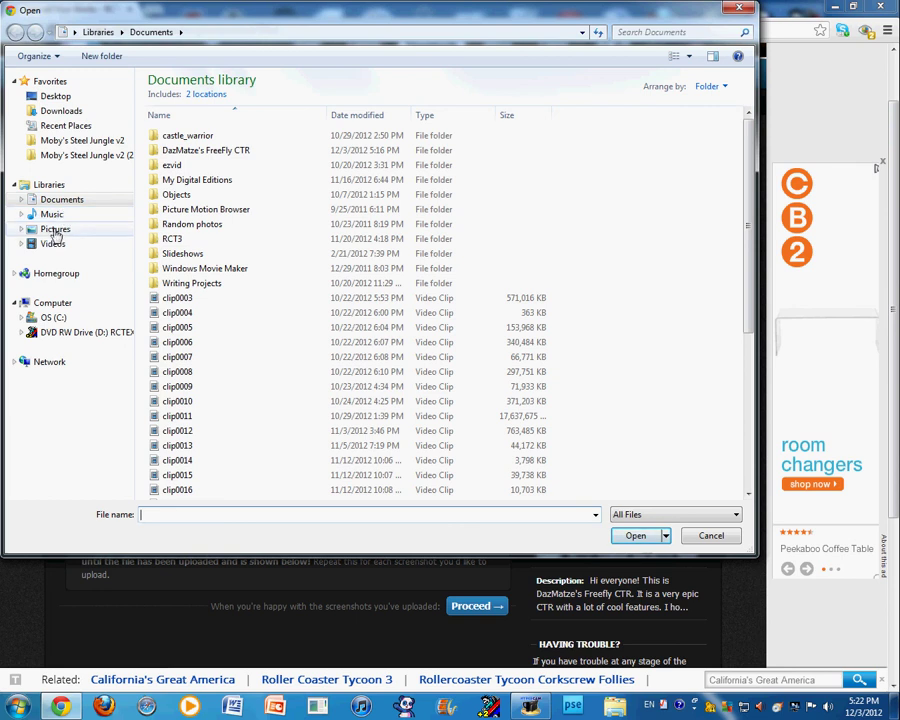
left_click(66, 229)
double_click(540, 275)
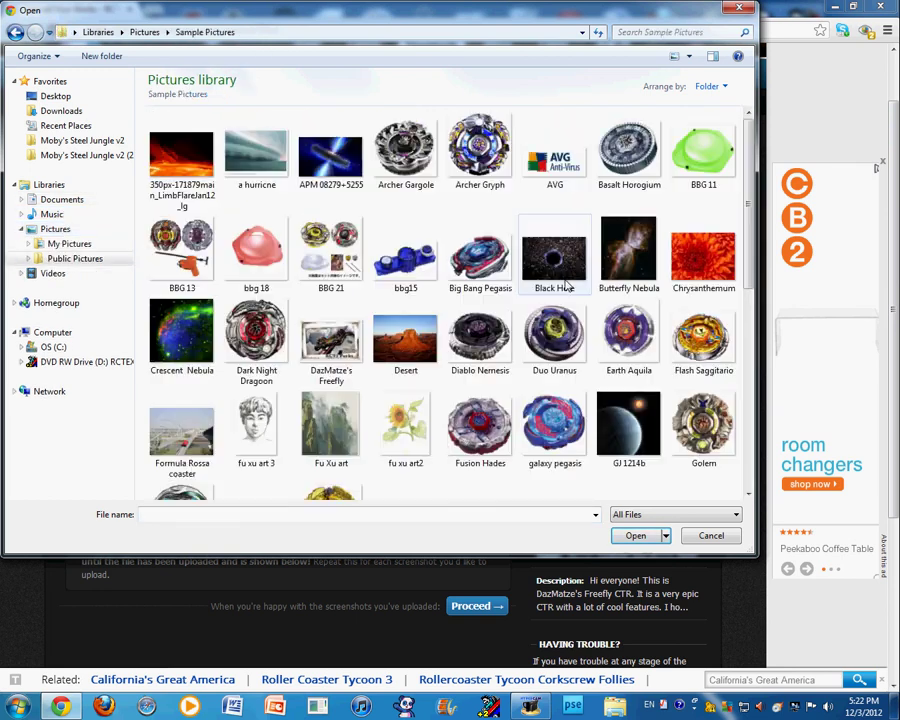
scroll(505, 258, "down", 3)
scroll(505, 258, "up", 3)
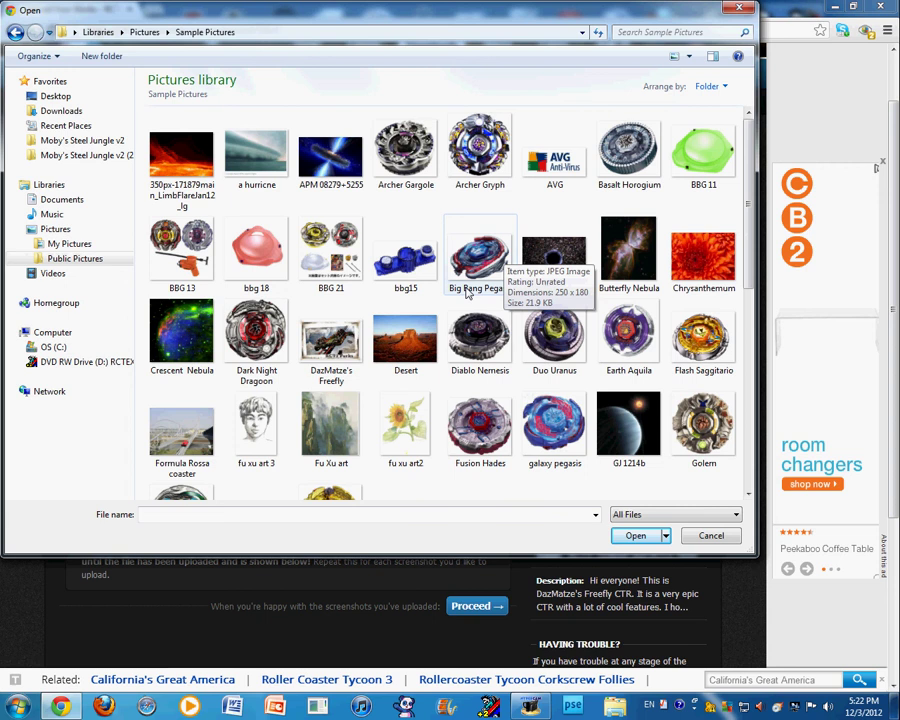
left_click(345, 360)
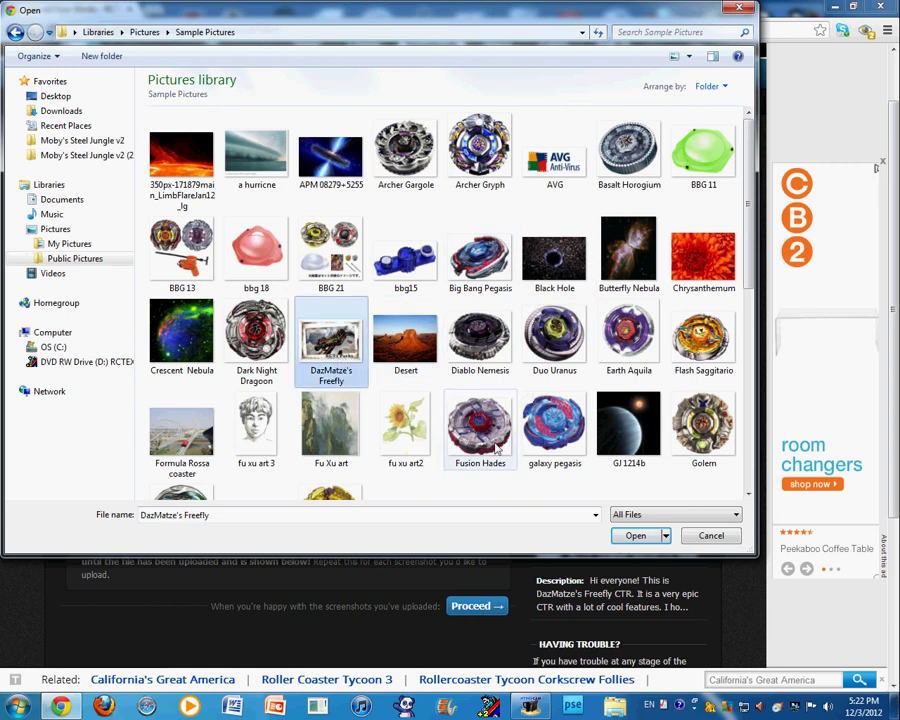
left_click(633, 536)
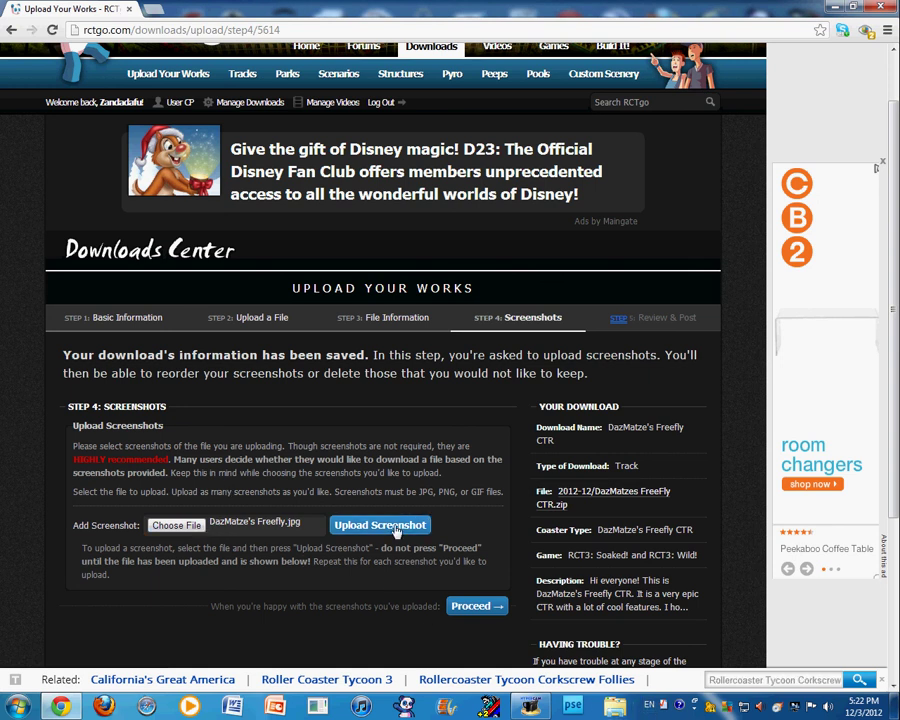
left_click(345, 521)
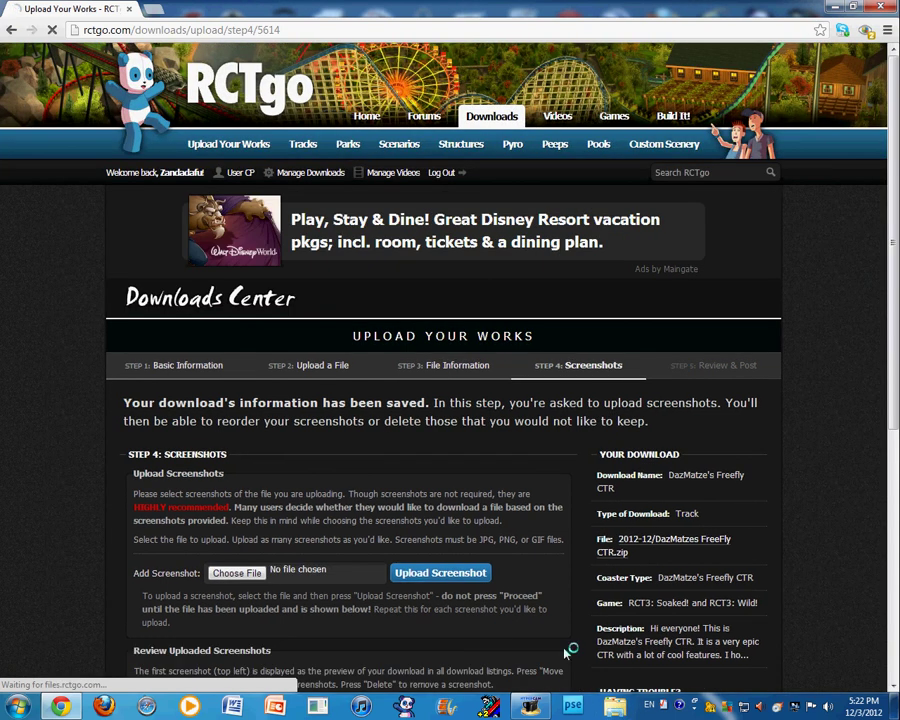
left_click(614, 706)
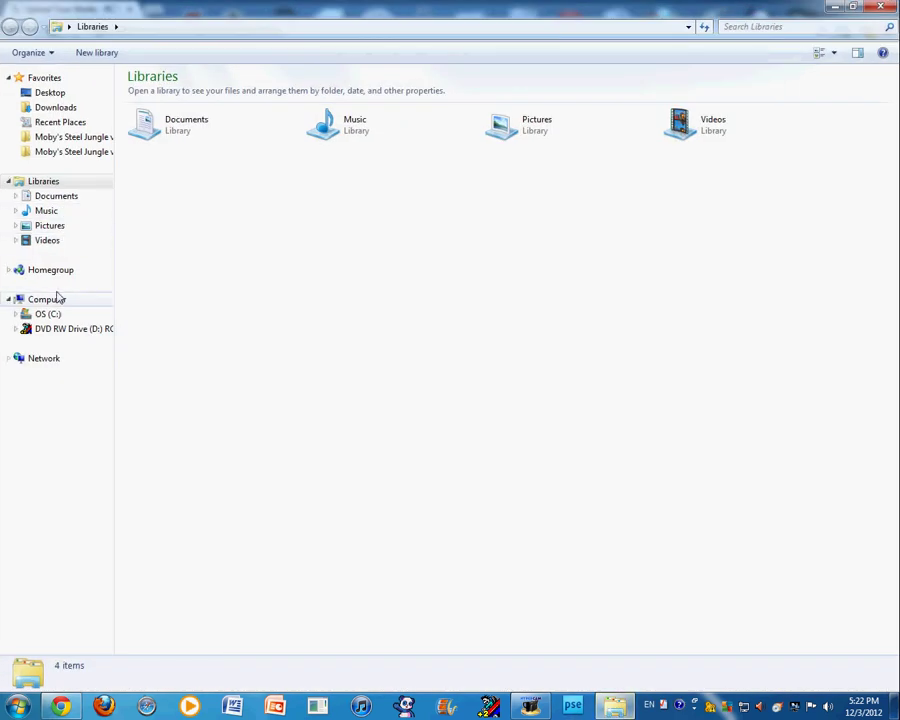
left_click(56, 197)
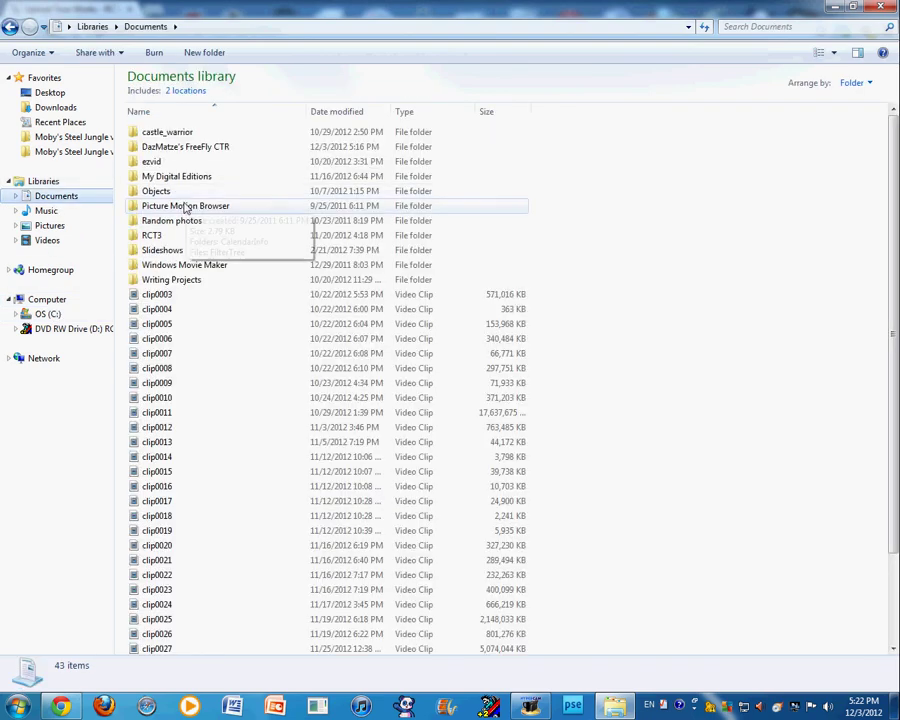
double_click(167, 235)
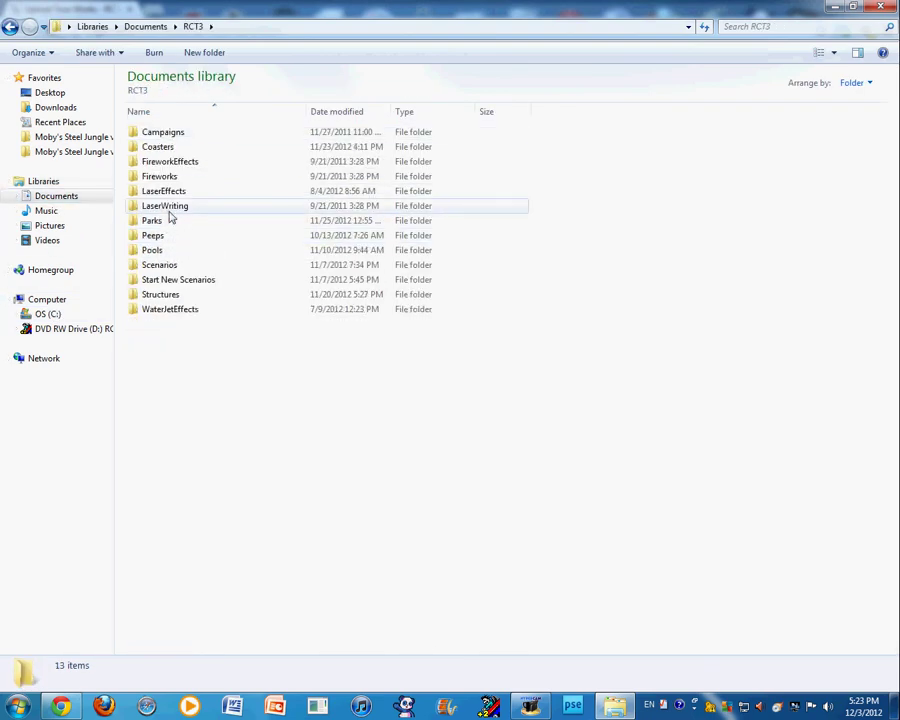
left_click(10, 26)
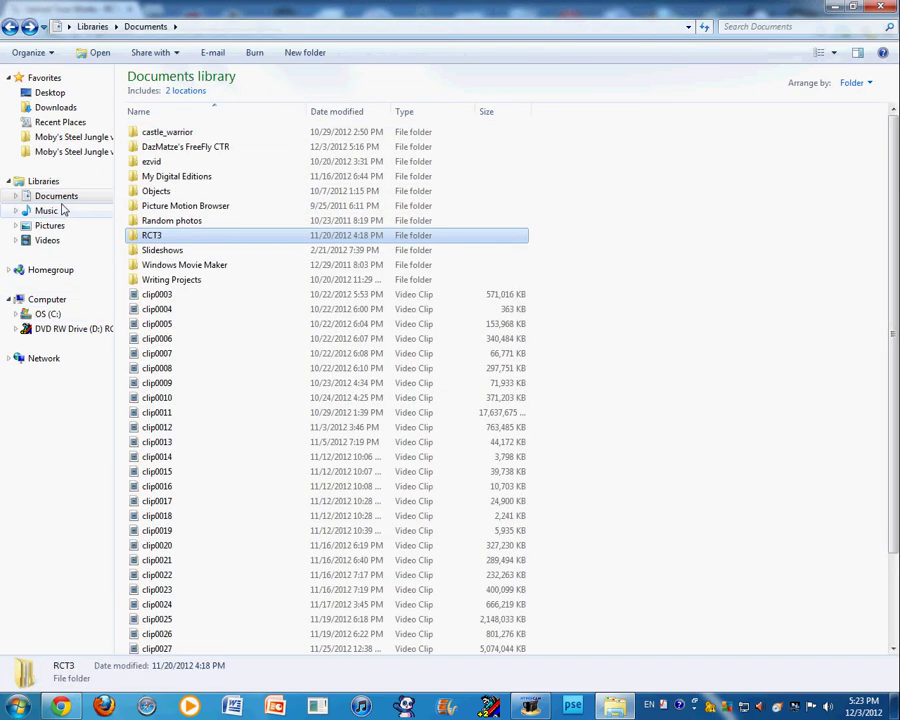
left_click(58, 225)
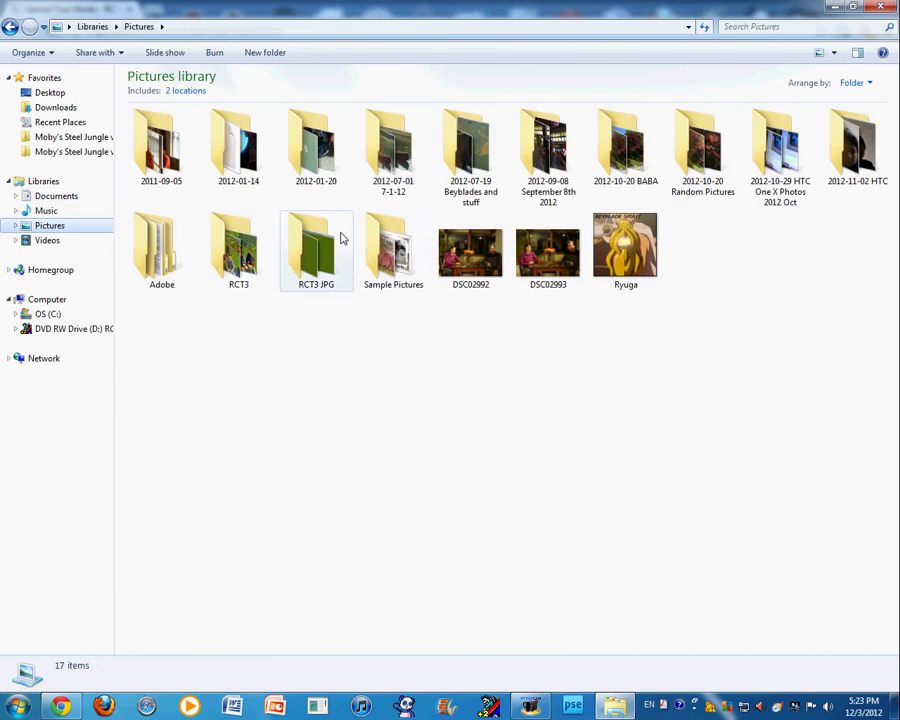
double_click(238, 250)
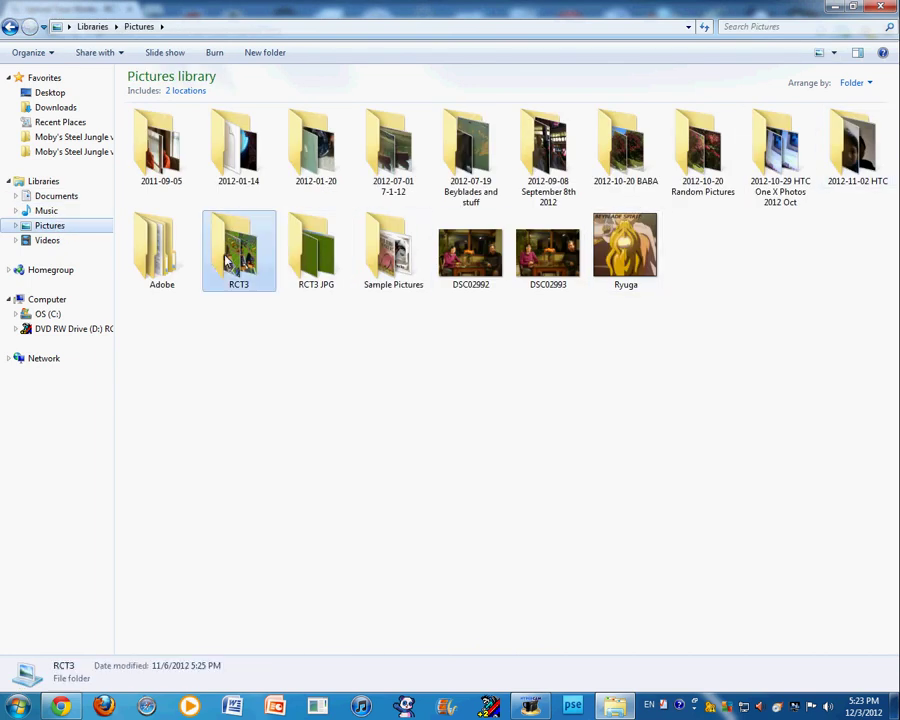
scroll(580, 342, "down", 15)
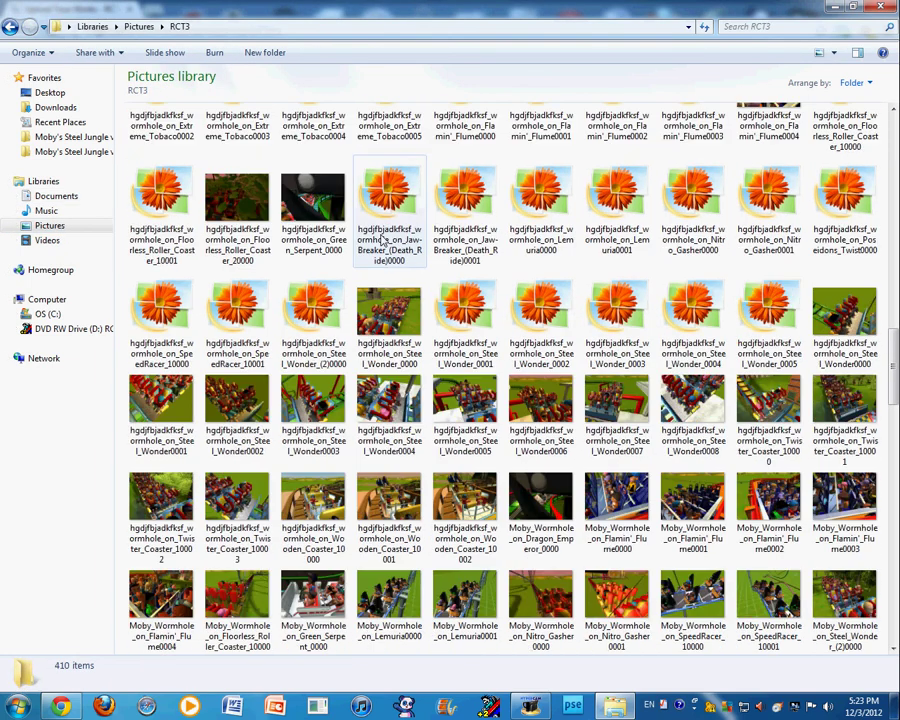
scroll(895, 312, "down", 12)
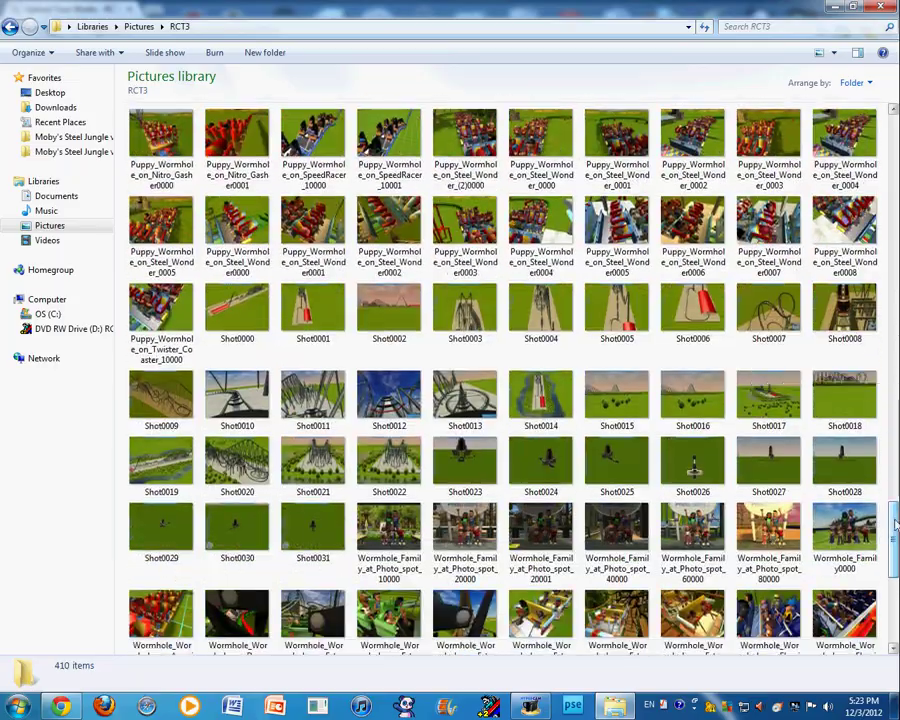
mouse_move(895, 525)
left_mouse_down()
mouse_move(896, 568)
mouse_move(896, 481)
mouse_move(896, 504)
left_mouse_up()
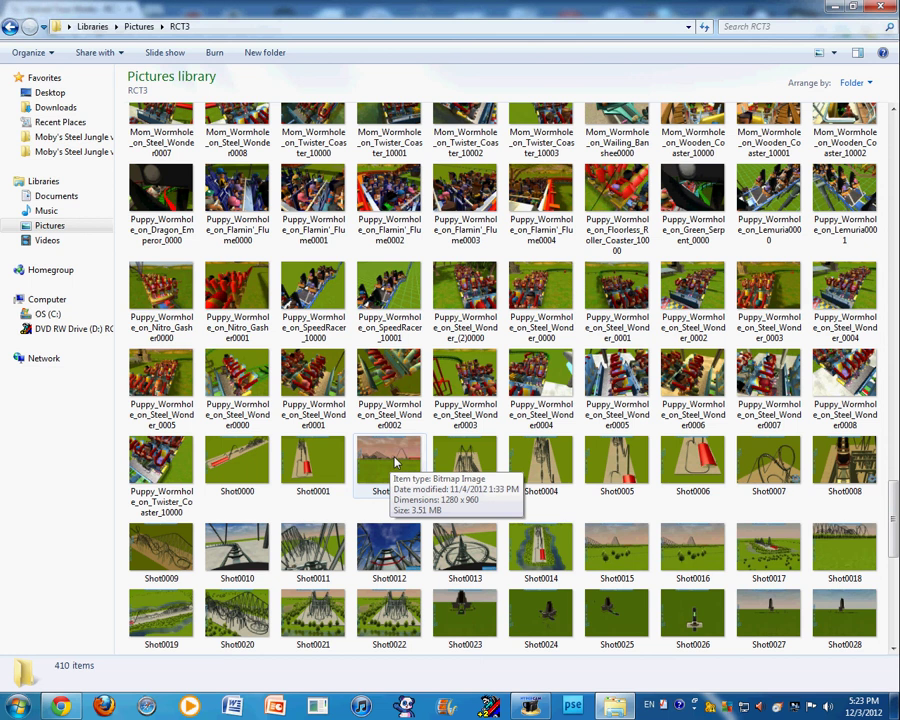
scroll(395, 462, "down", 6)
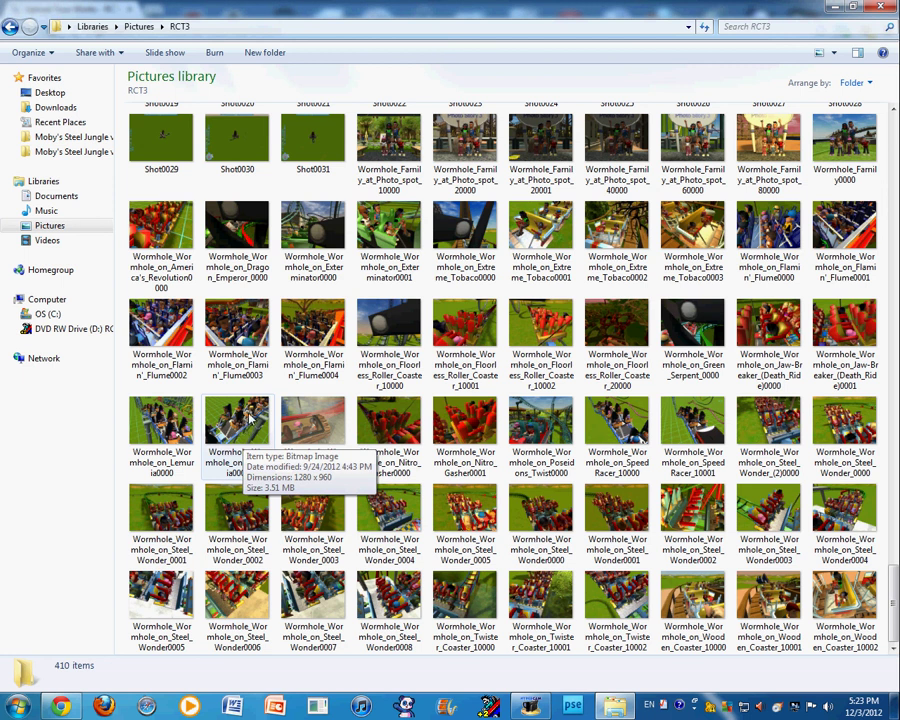
Close the picture folder window and launch Microsoft Paint from the Start menu.
left_click(880, 6)
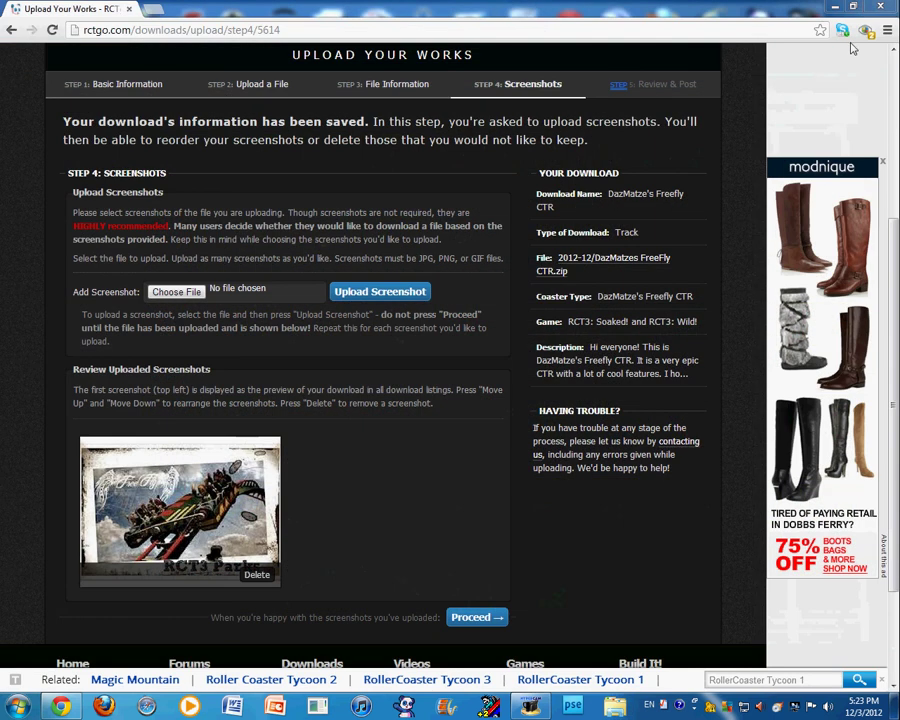
left_click(18, 706)
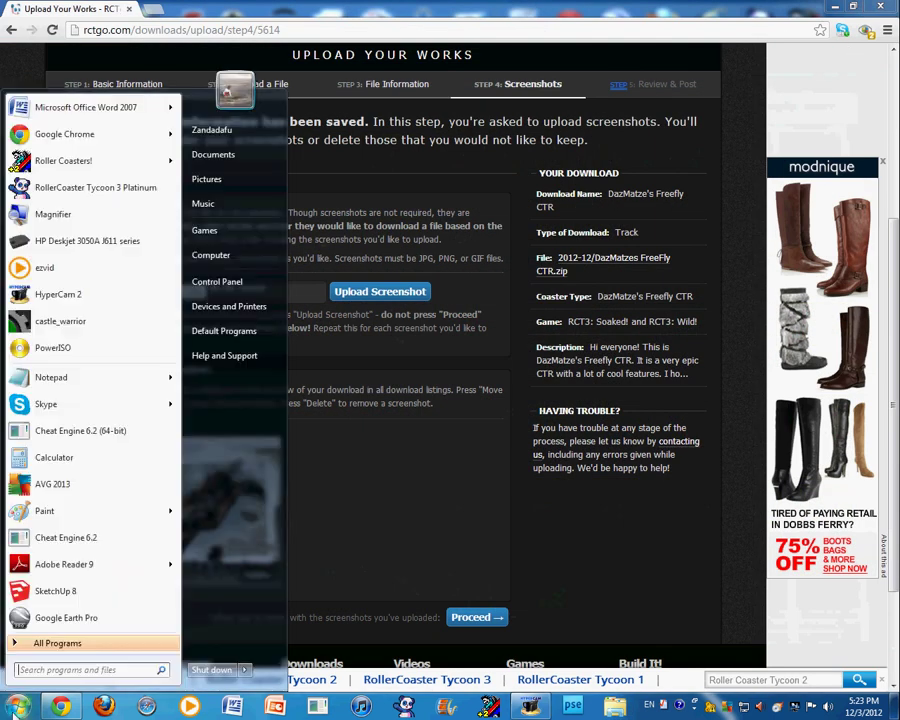
left_click(44, 512)
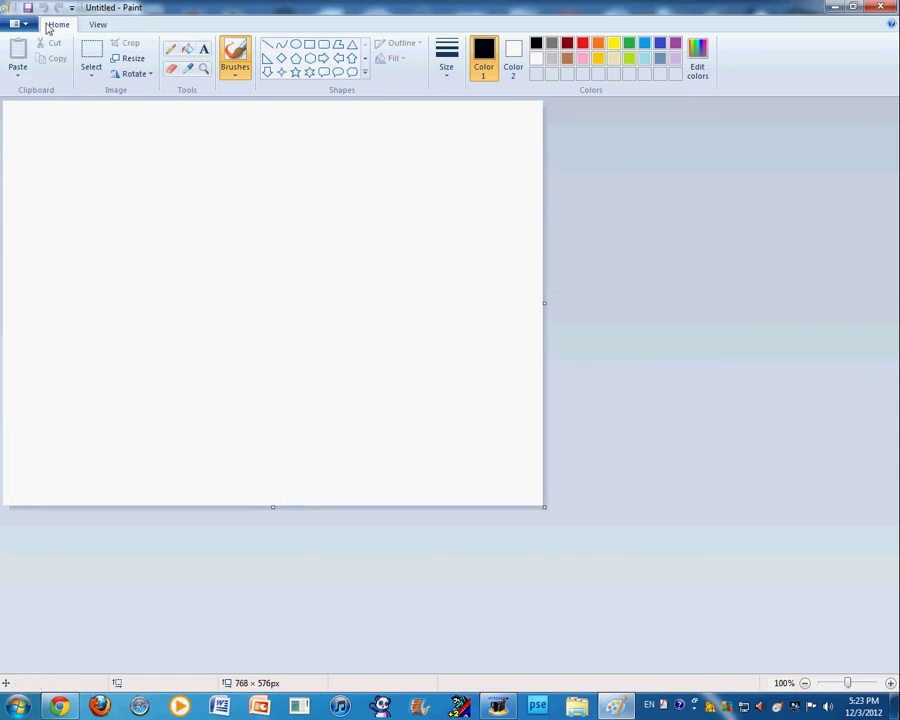
left_click(90, 26)
left_click(62, 27)
Open Crazy_Wormhole_on_SpeedRacer_10001 from Pictures > RCT3 and look over the 1280 × 960 image.
left_click(20, 23)
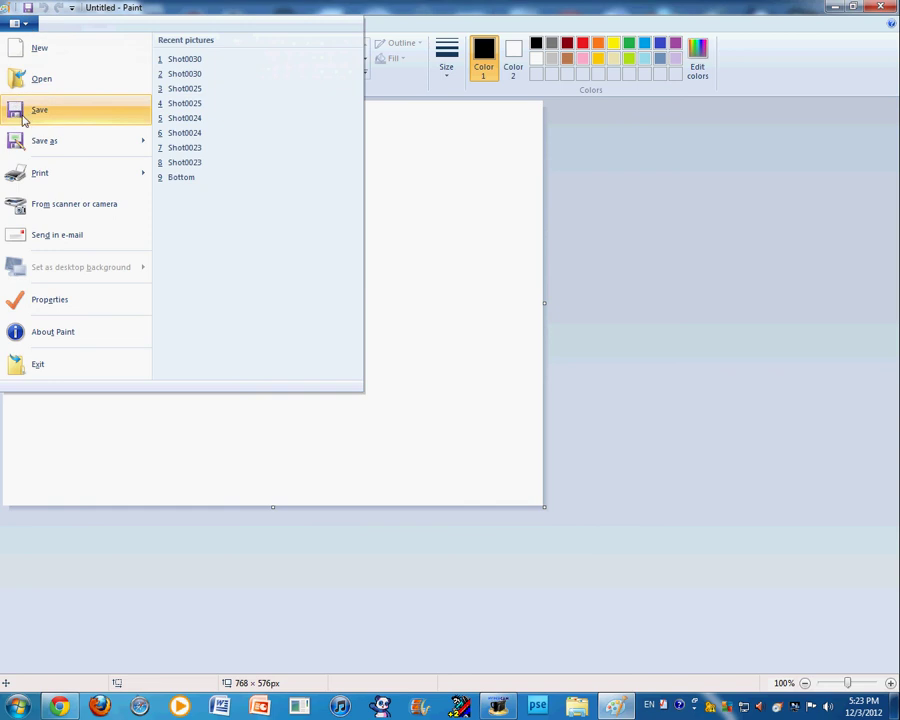
left_click(40, 80)
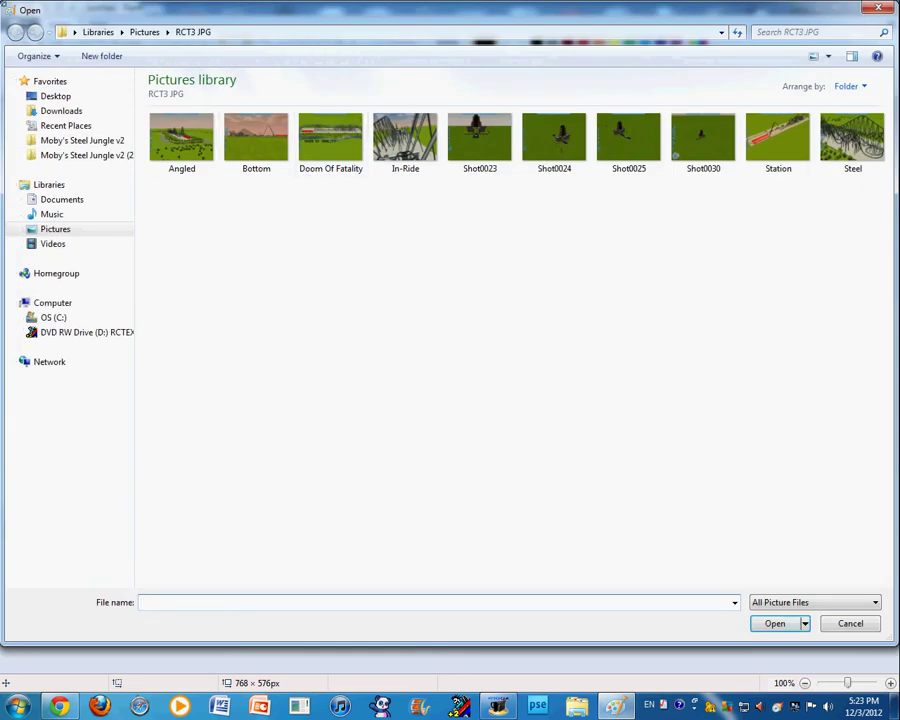
left_click(68, 231)
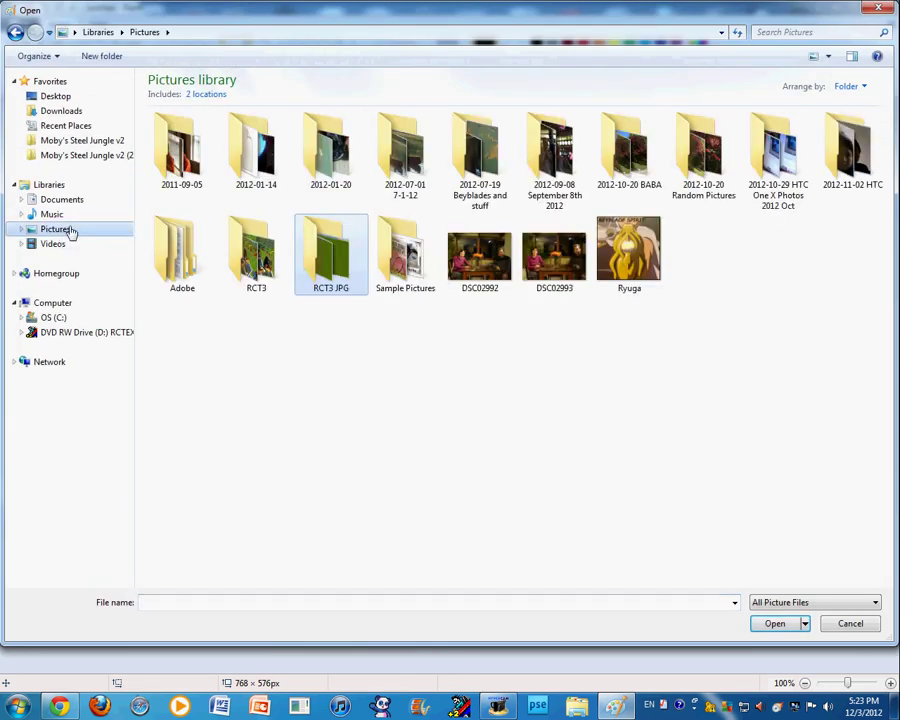
double_click(260, 268)
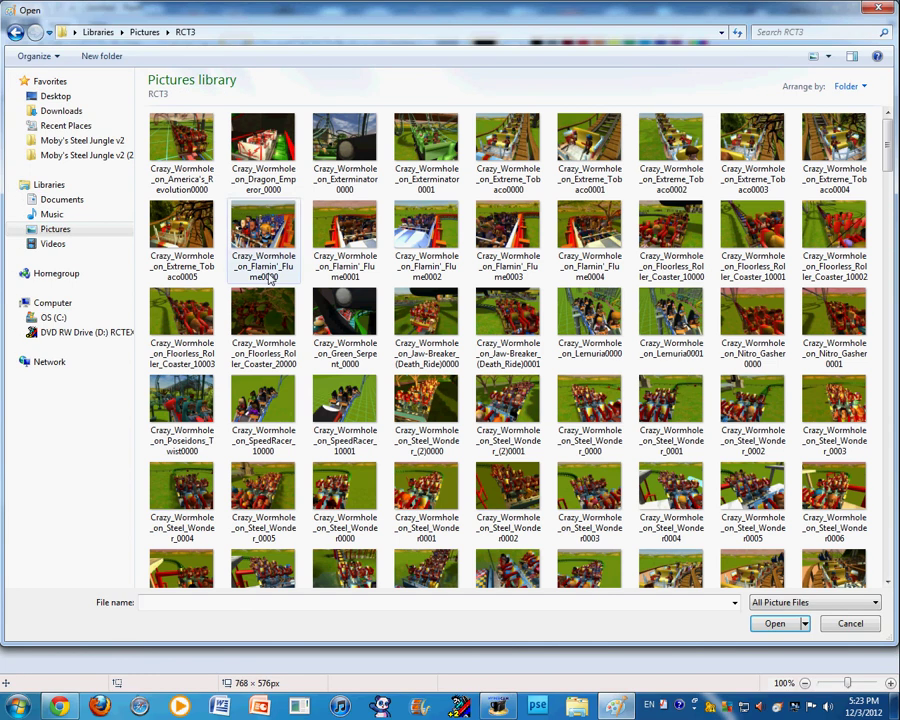
left_click(345, 405)
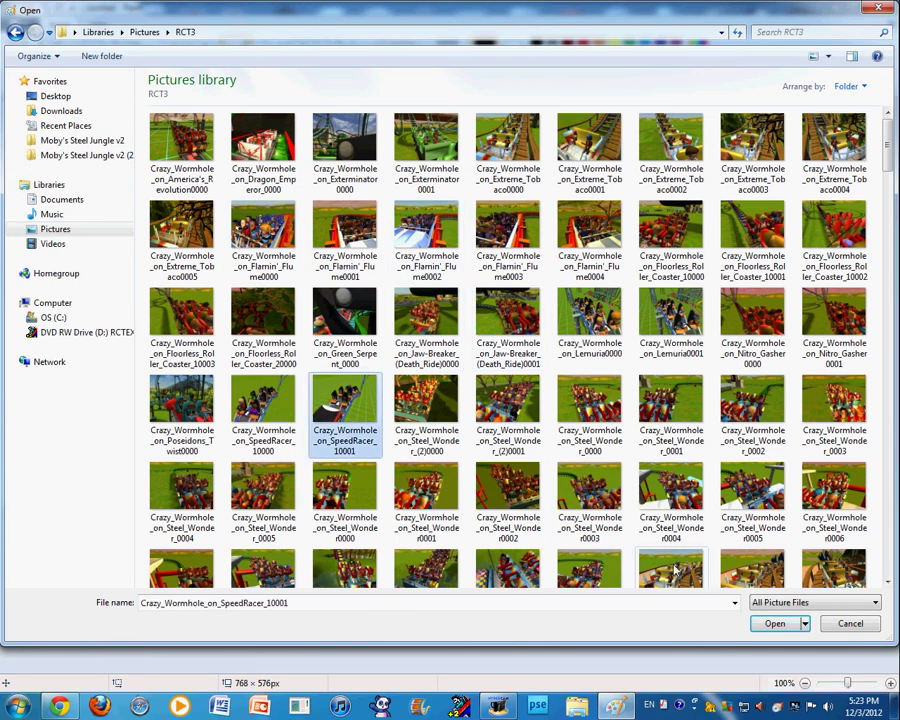
left_click(775, 623)
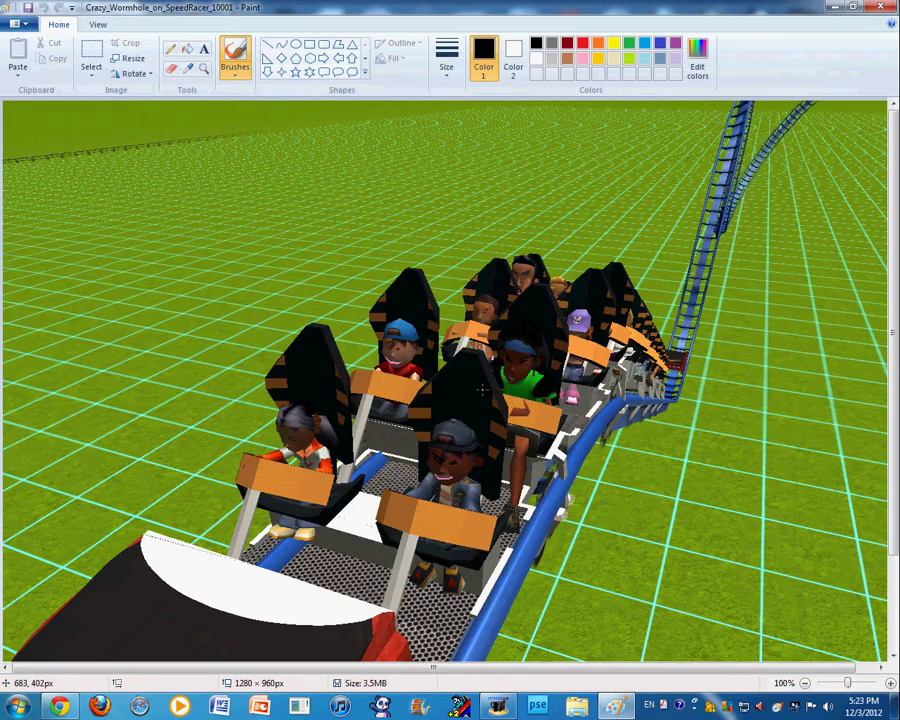
scroll(482, 389, "down", 3)
scroll(500, 360, "up", 2)
scroll(531, 324, "down", 2)
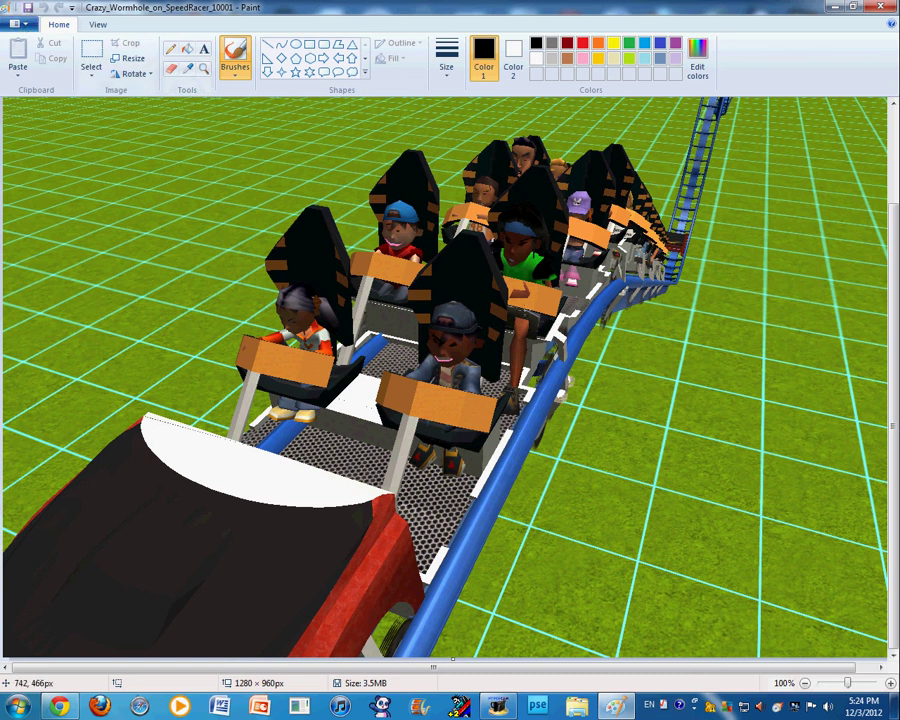
scroll(897, 403, "up", 3)
scroll(700, 547, "down", 3)
scroll(450, 380, "up", 3)
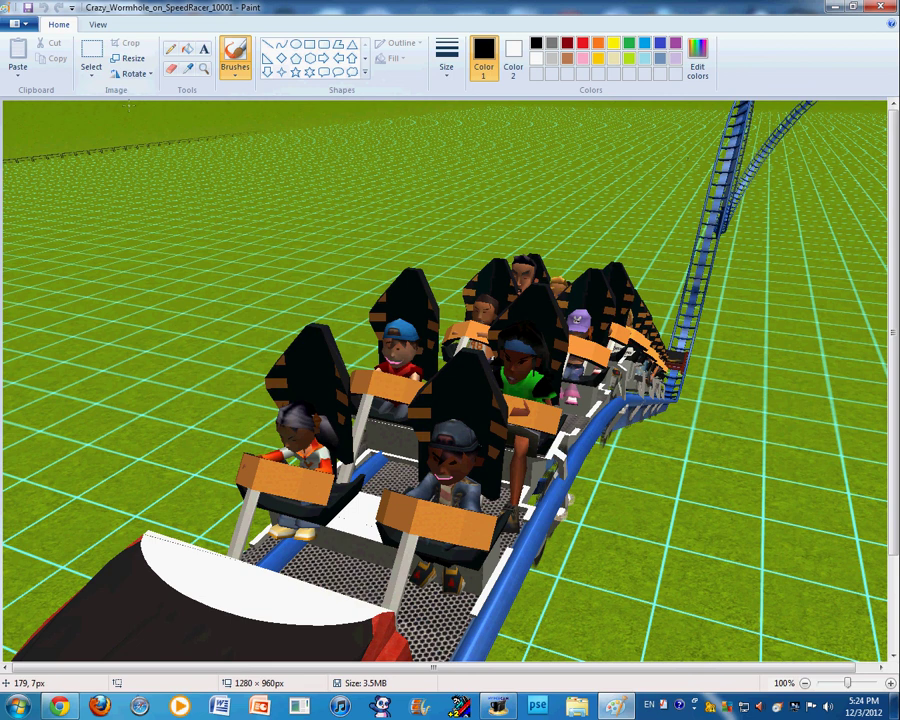
left_click(22, 25)
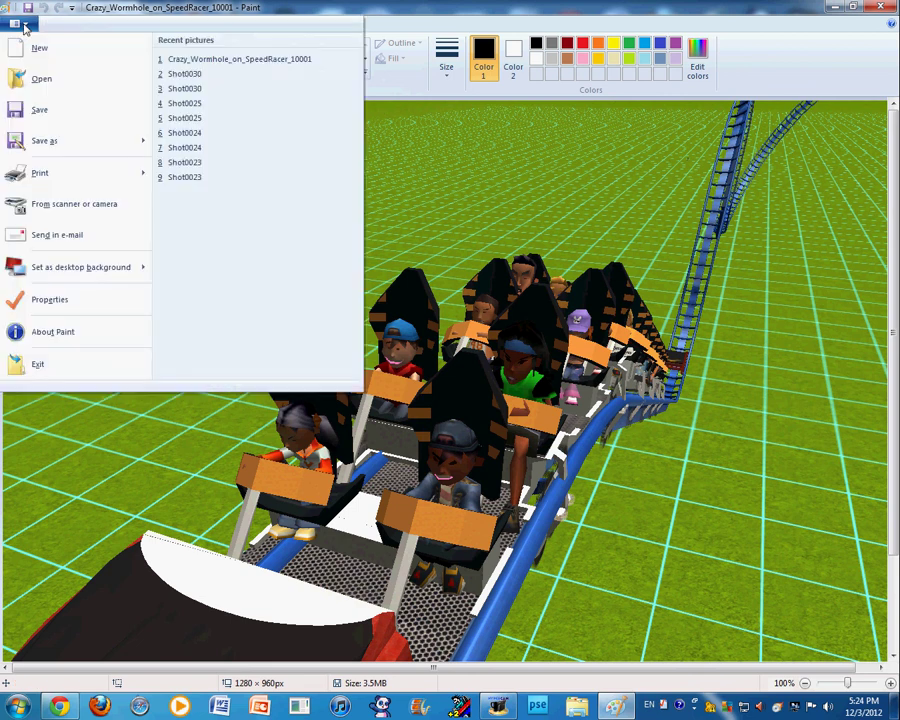
mouse_move(45, 142)
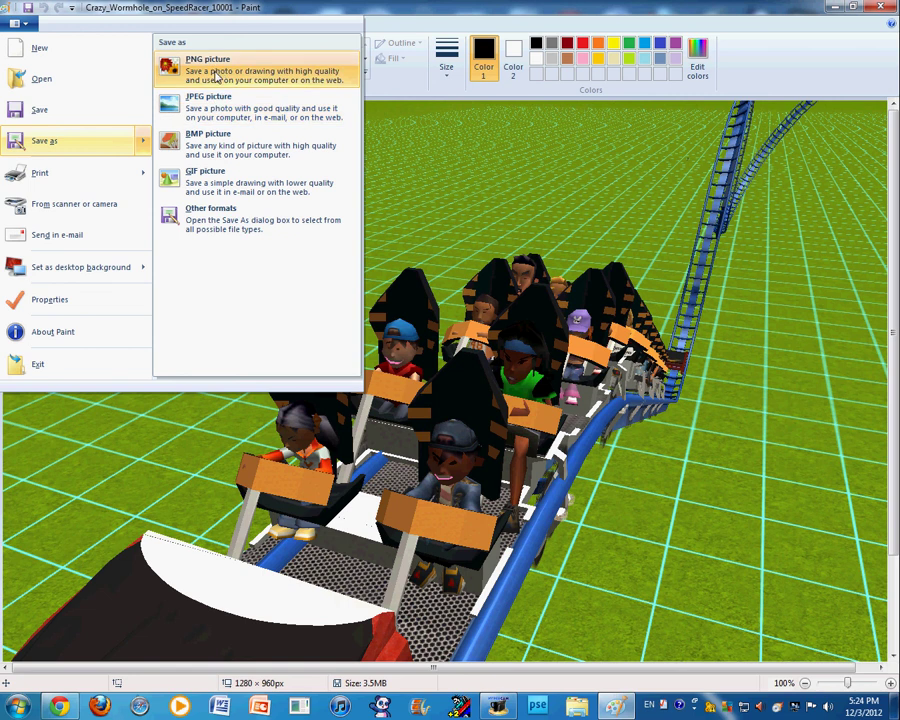
left_click(215, 75)
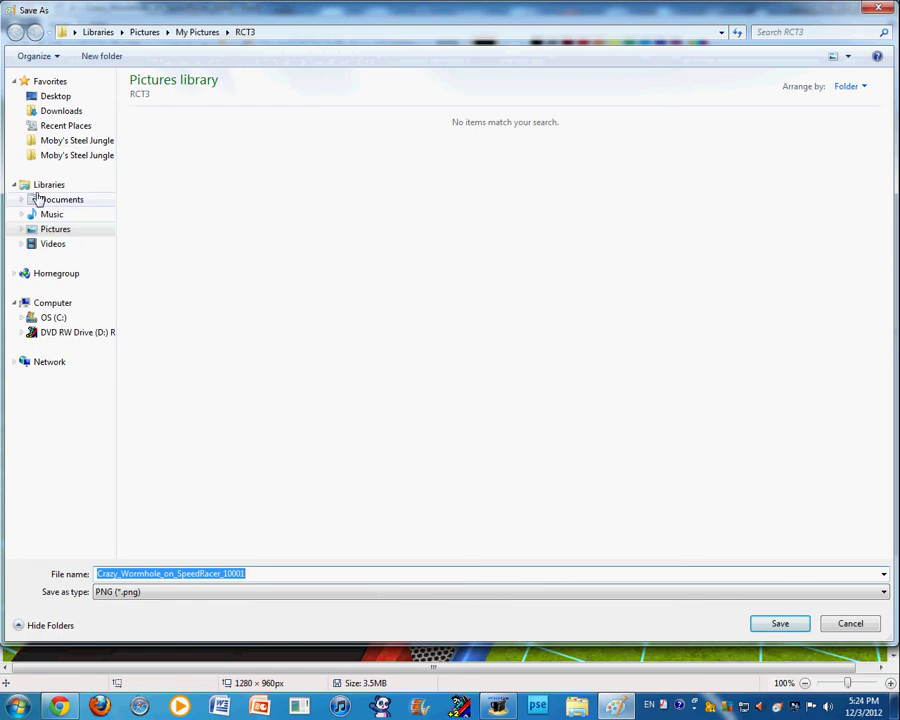
left_click(874, 10)
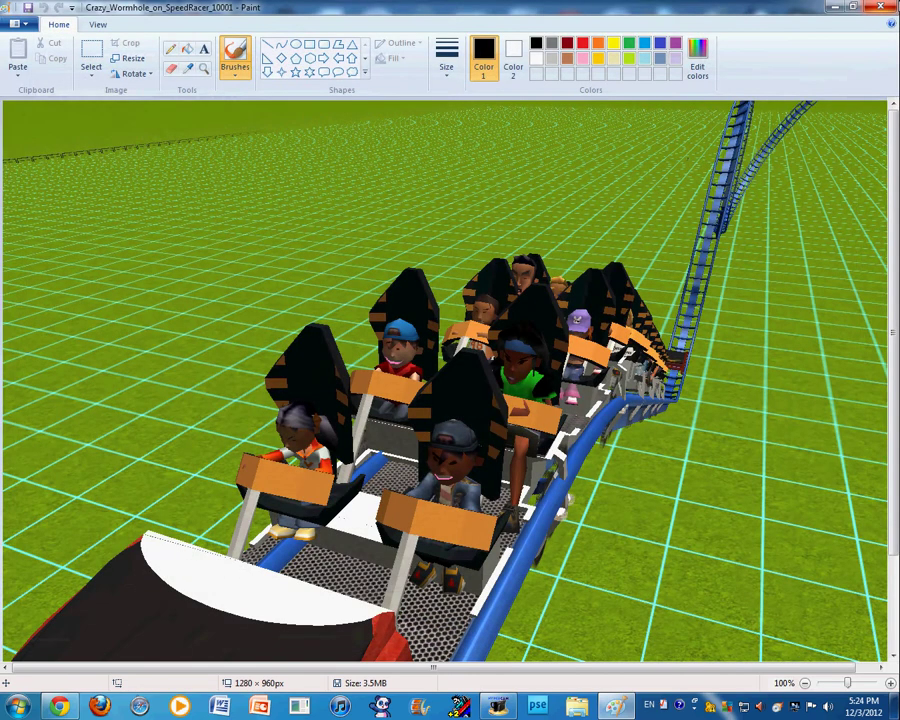
Choose Tulips.jpg, then clear it and proceed to Step 5: Review & Post with 1 screenshot.
left_click(880, 7)
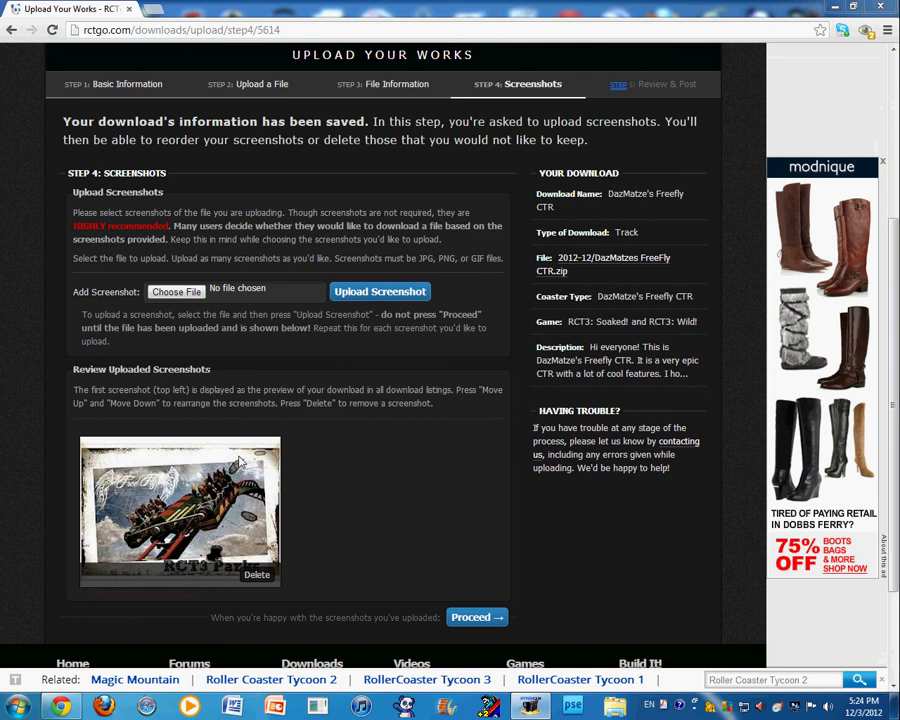
left_click(176, 292)
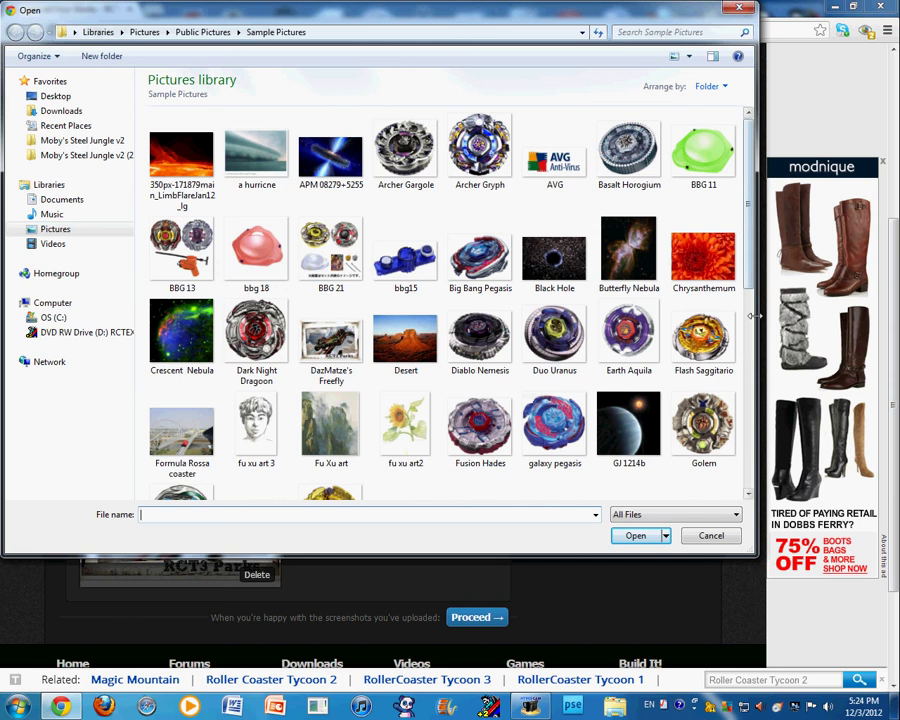
left_click_drag(746, 315, 697, 500)
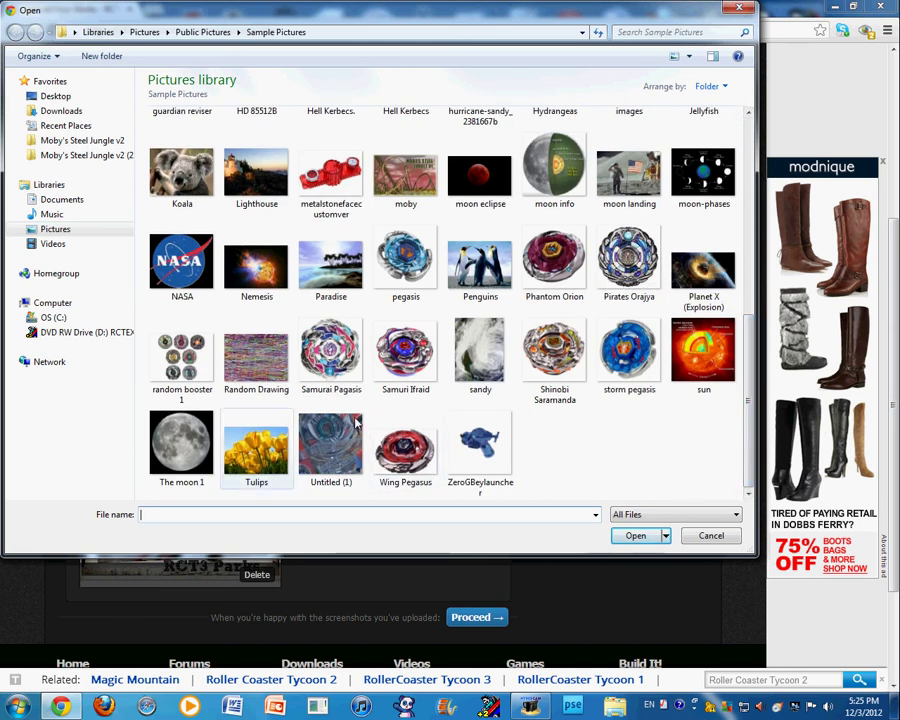
left_click(256, 448)
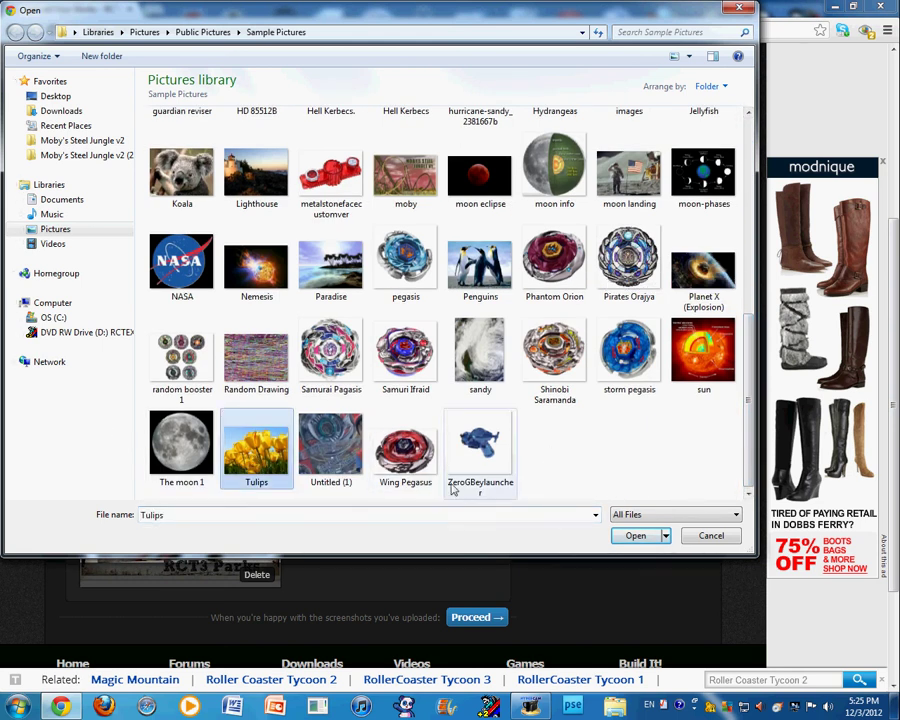
left_click(636, 537)
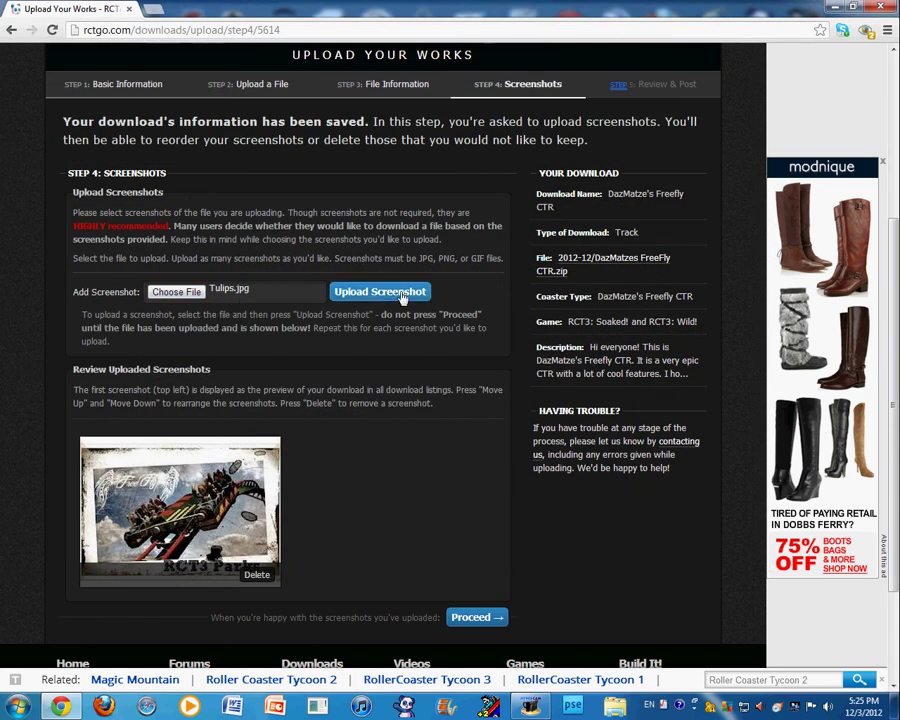
left_click(230, 291)
key("Escape")
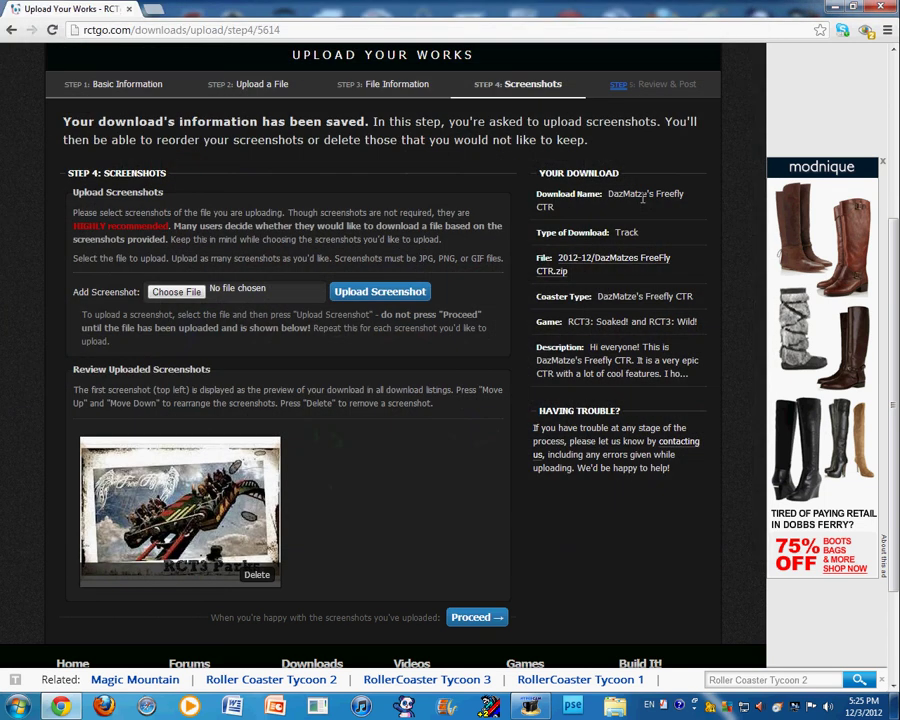
left_click(476, 618)
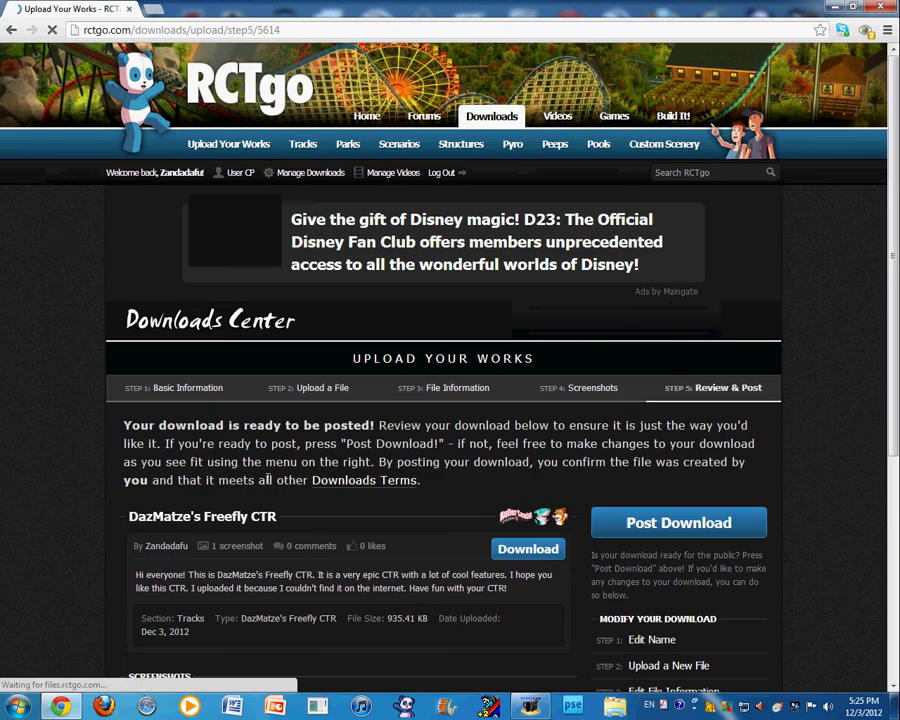
Scroll through the Review & Post page and post the DazMatze's Freefly CTR download.
scroll(432, 425, "down", 1)
scroll(432, 425, "down", 3)
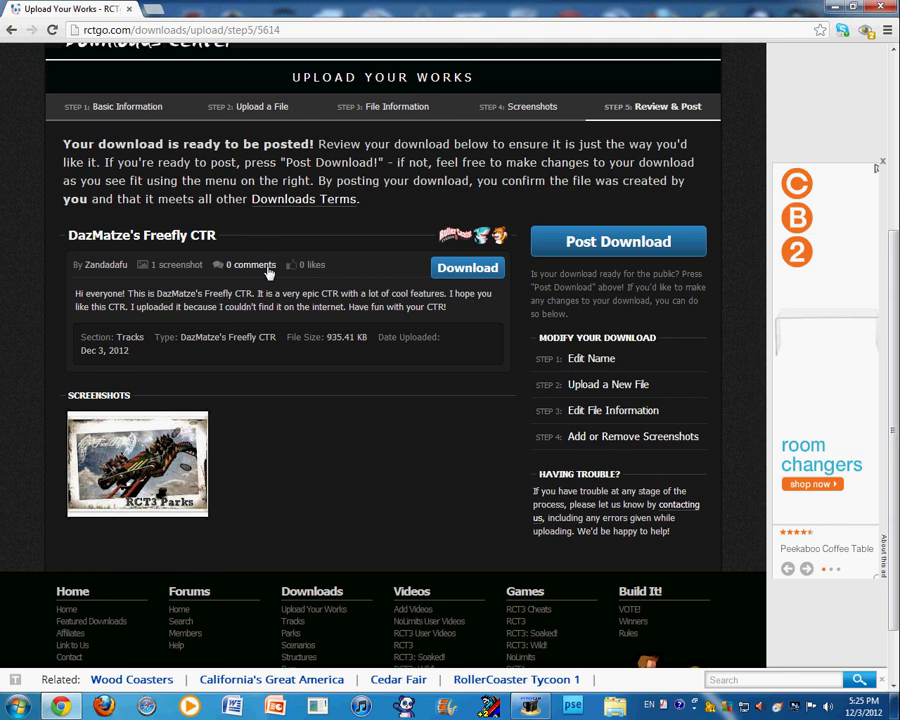
left_click(596, 248)
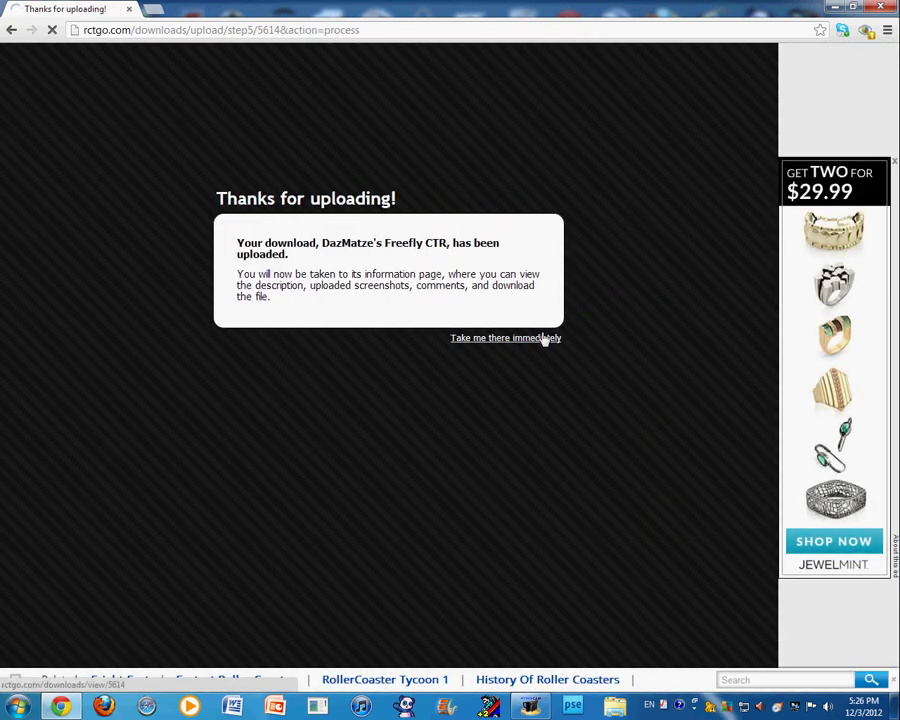
View the DazMatze's Freefly CTR information page and close the pop-up advert.
left_click(542, 337)
scroll(588, 535, "down", 1)
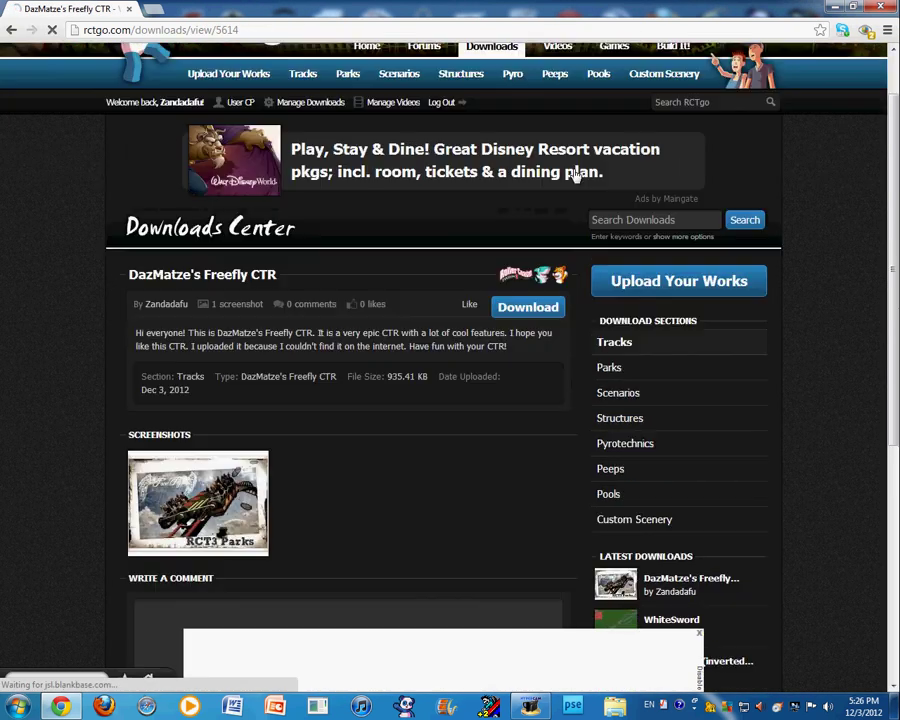
scroll(588, 535, "up", 1)
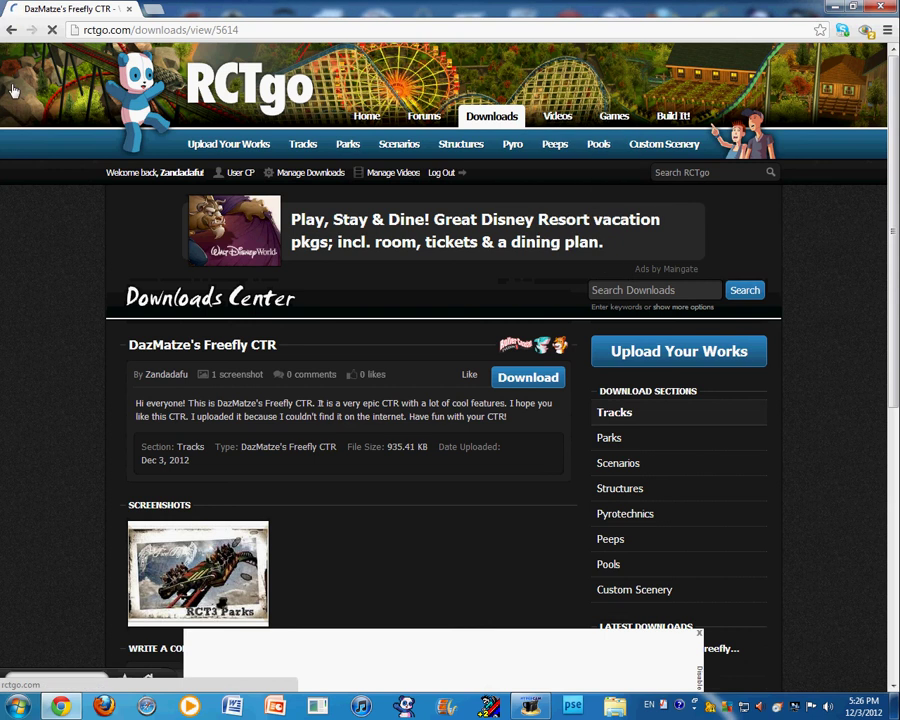
left_click(698, 634)
scroll(690, 600, "down", 2)
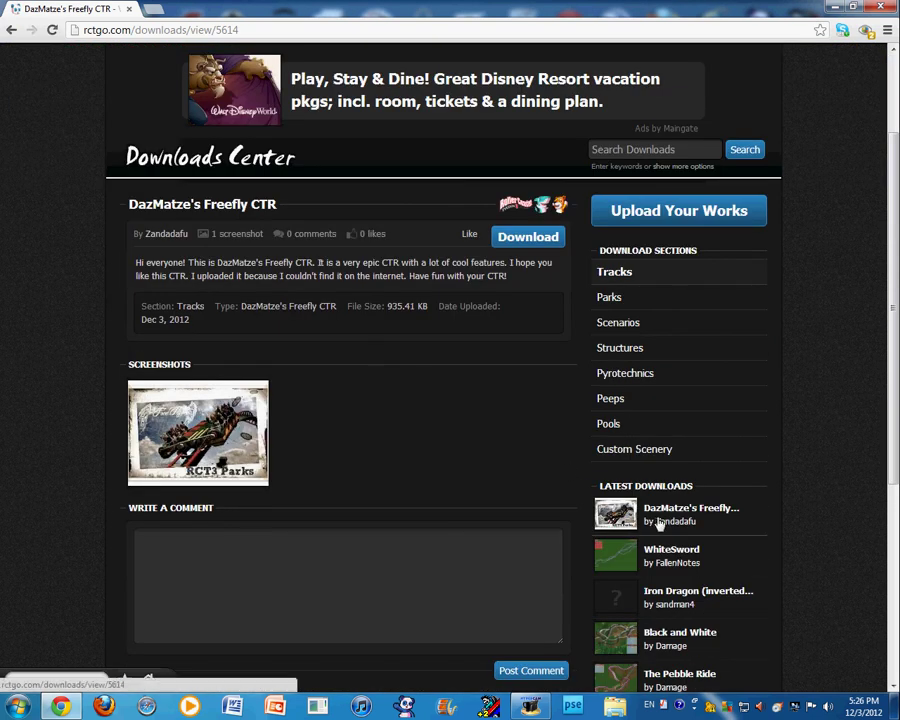
scroll(120, 131, "up", 2)
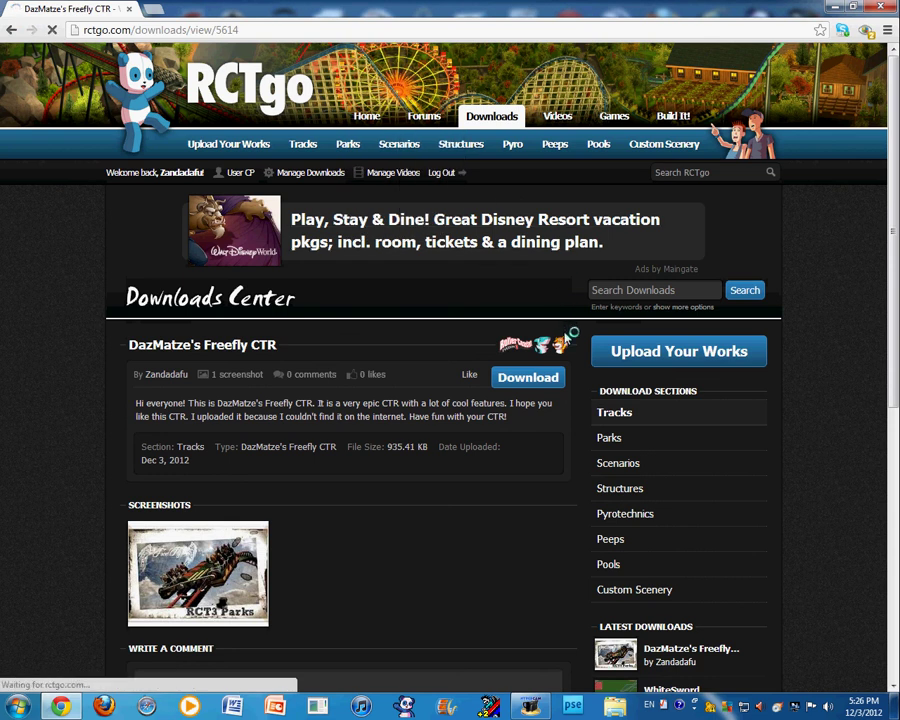
Go to the RCTgo home page, view Rct3Demos' Concrete Walls, then return to the home page.
left_click(708, 352)
scroll(786, 260, "down", 3)
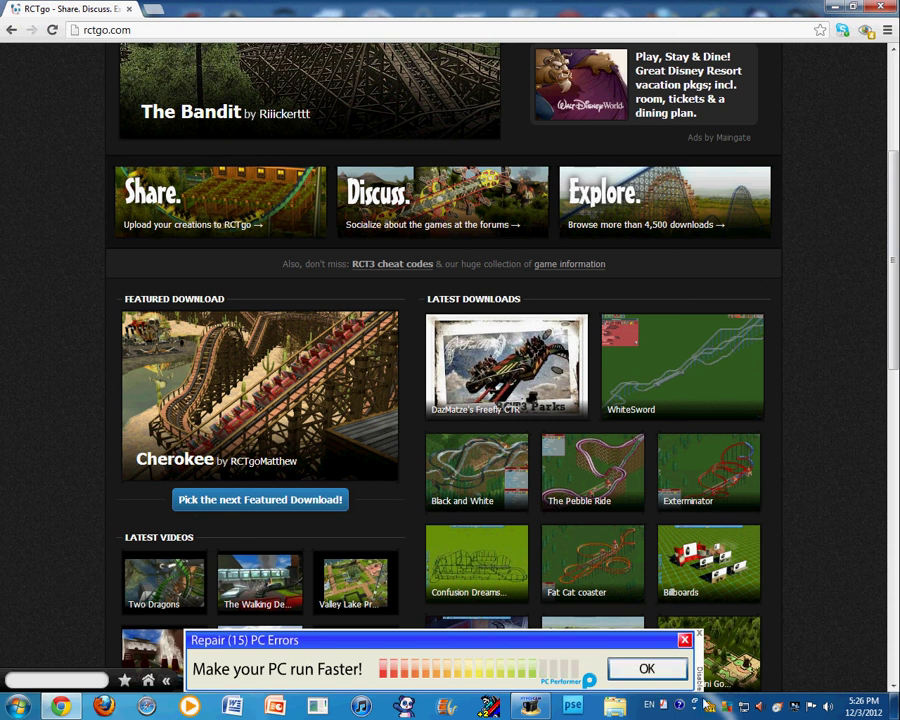
left_click(684, 639)
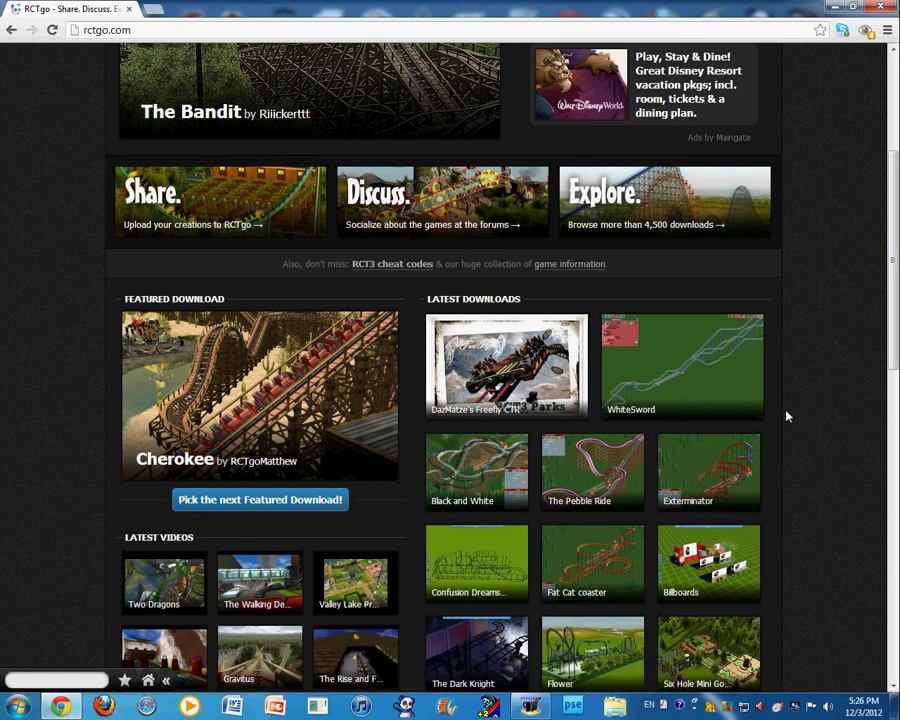
mouse_move(727, 324)
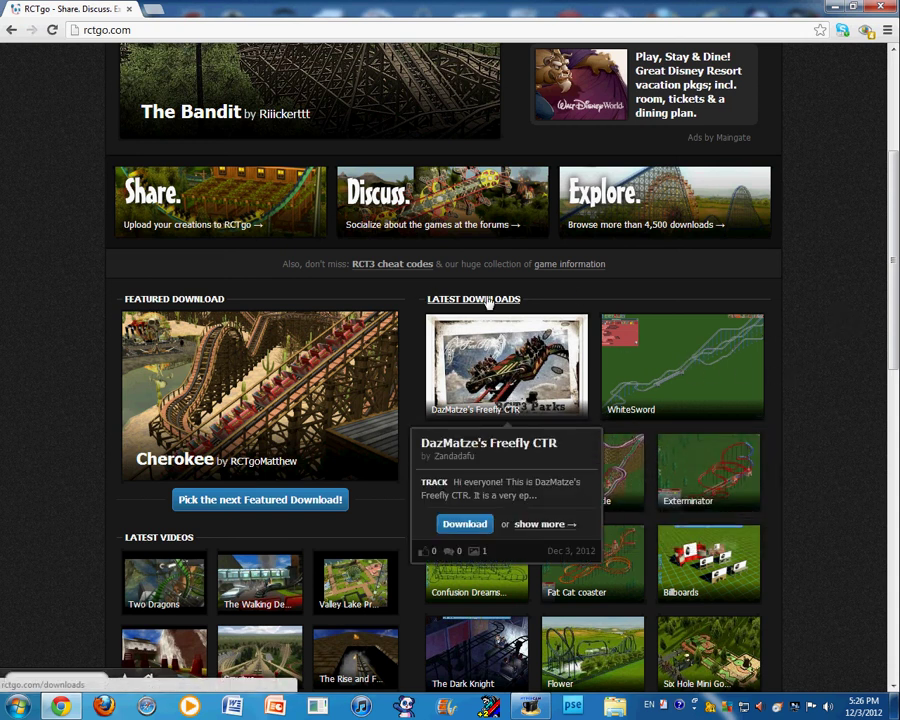
scroll(635, 297, "down", 5)
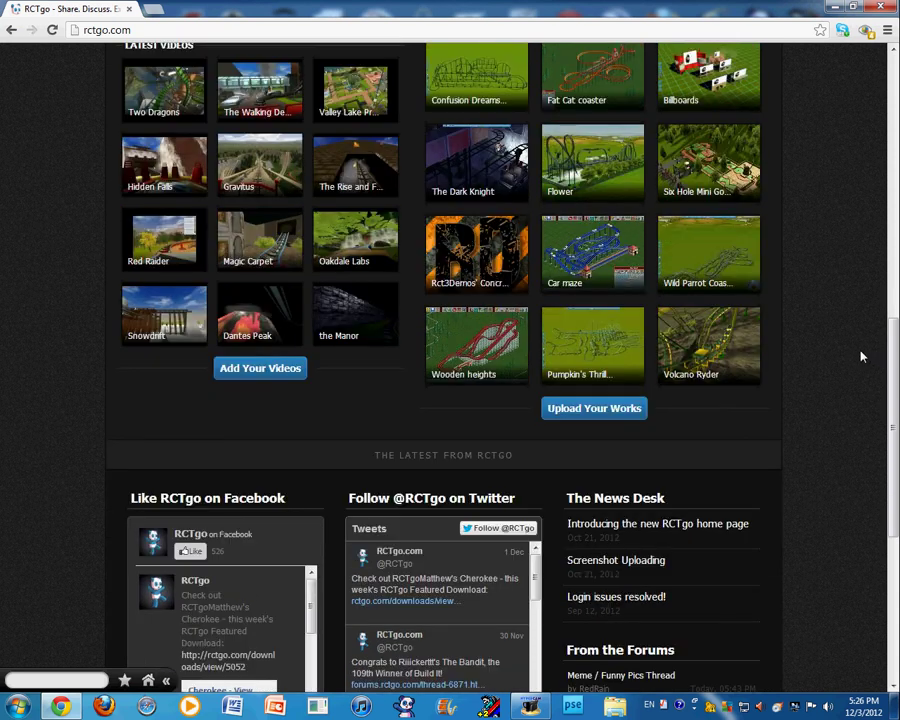
left_click(456, 263)
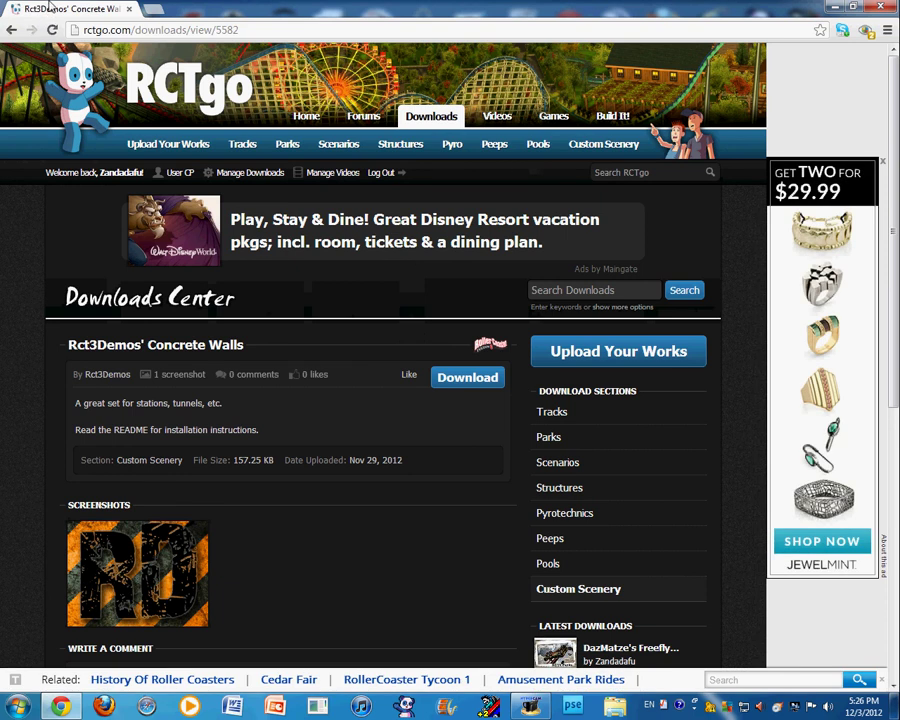
mouse_move(50, 5)
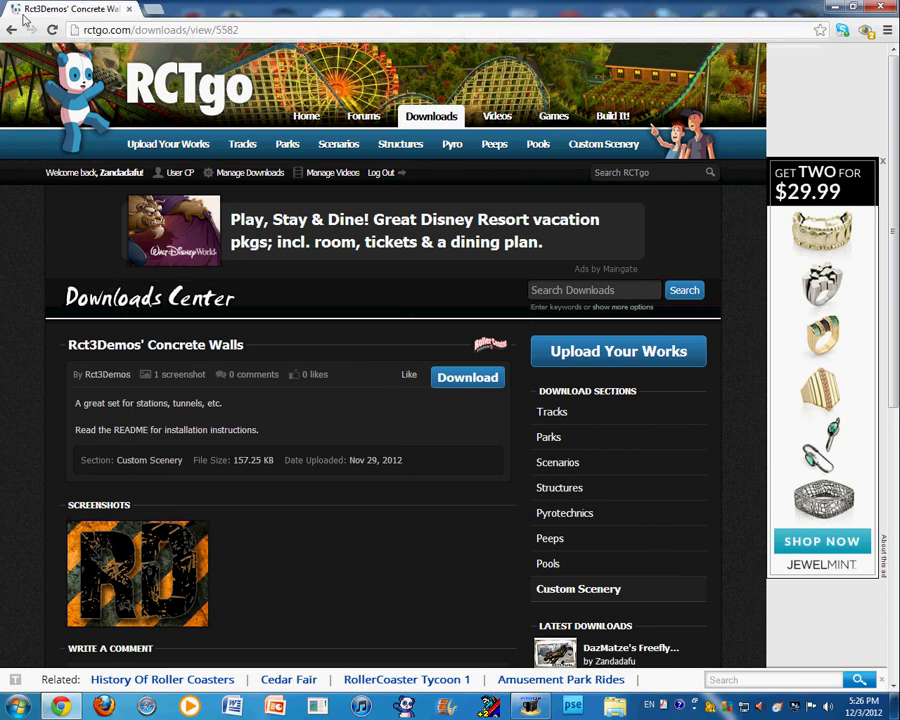
left_click(12, 29)
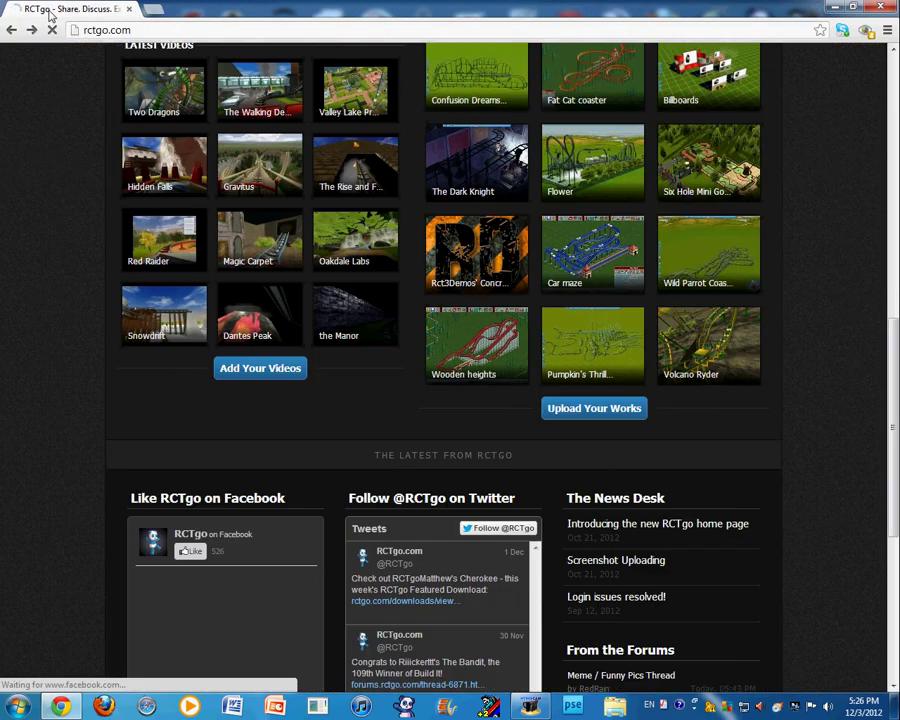
scroll(788, 321, "up", 4)
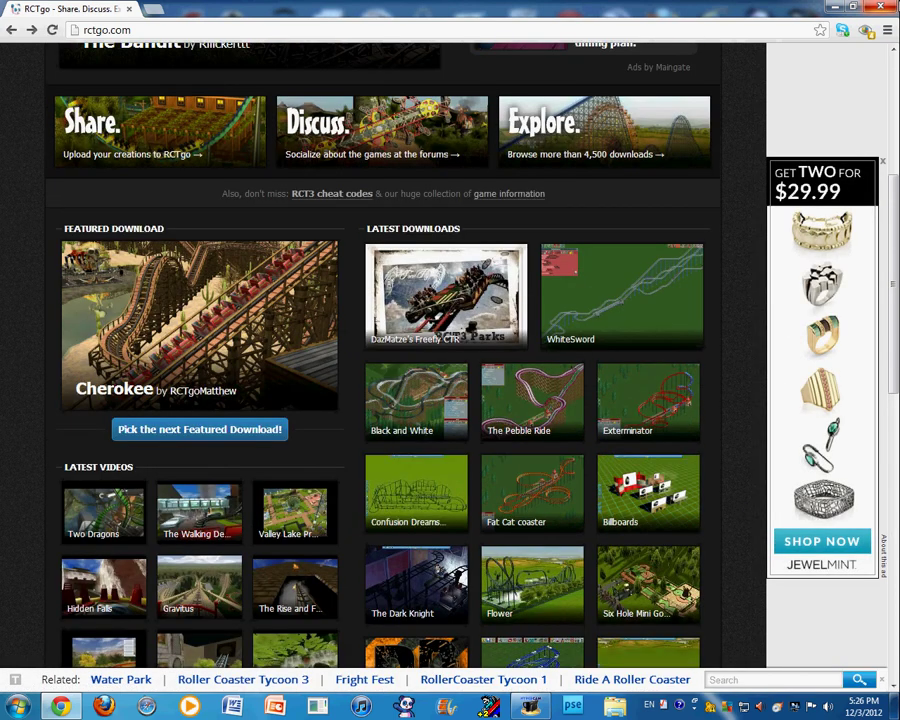
Show the desktop, briefly bring up Windows Explorer, then start Paint from the Start menu.
key("super+d")
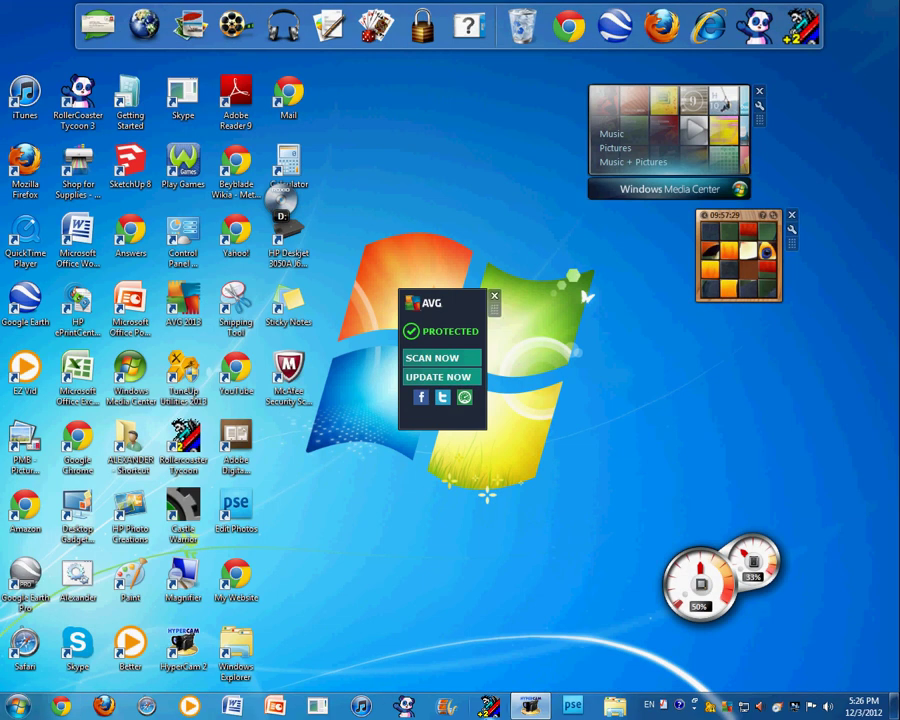
key("super+e")
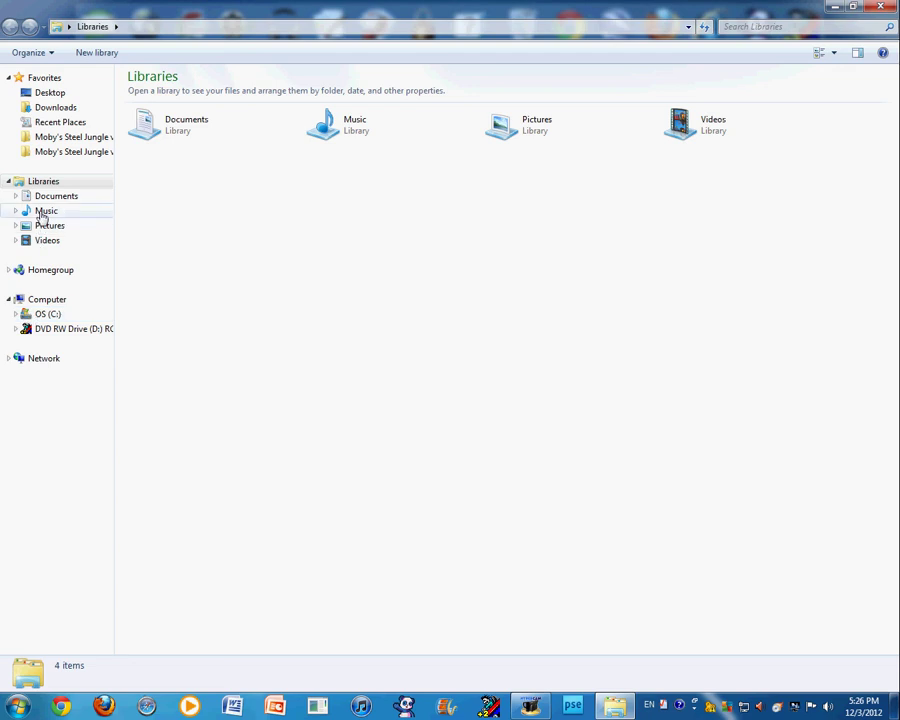
key("super+d")
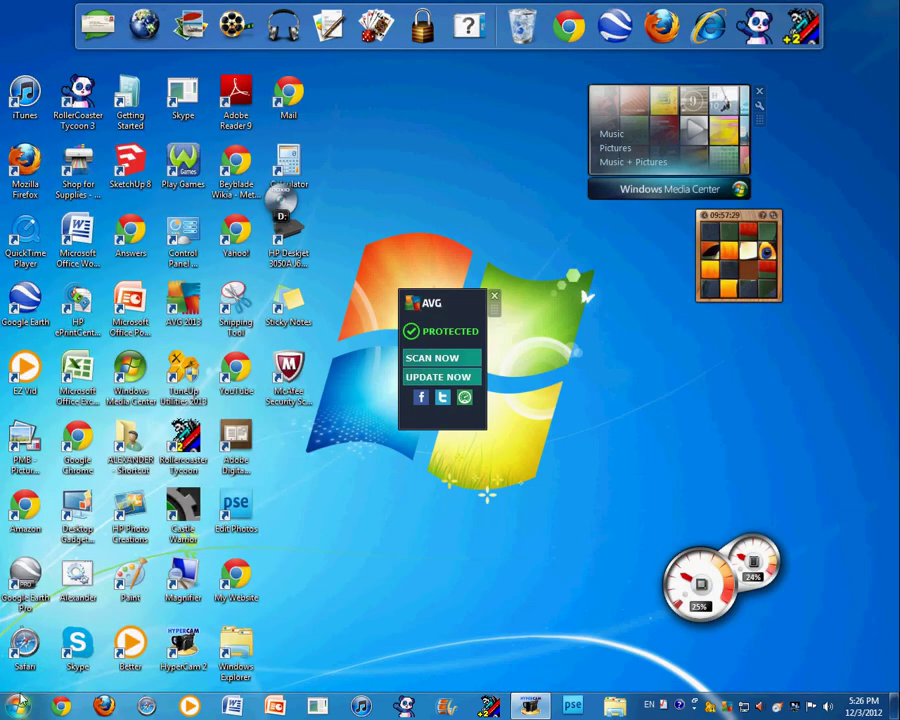
key("super")
mouse_move(60, 380)
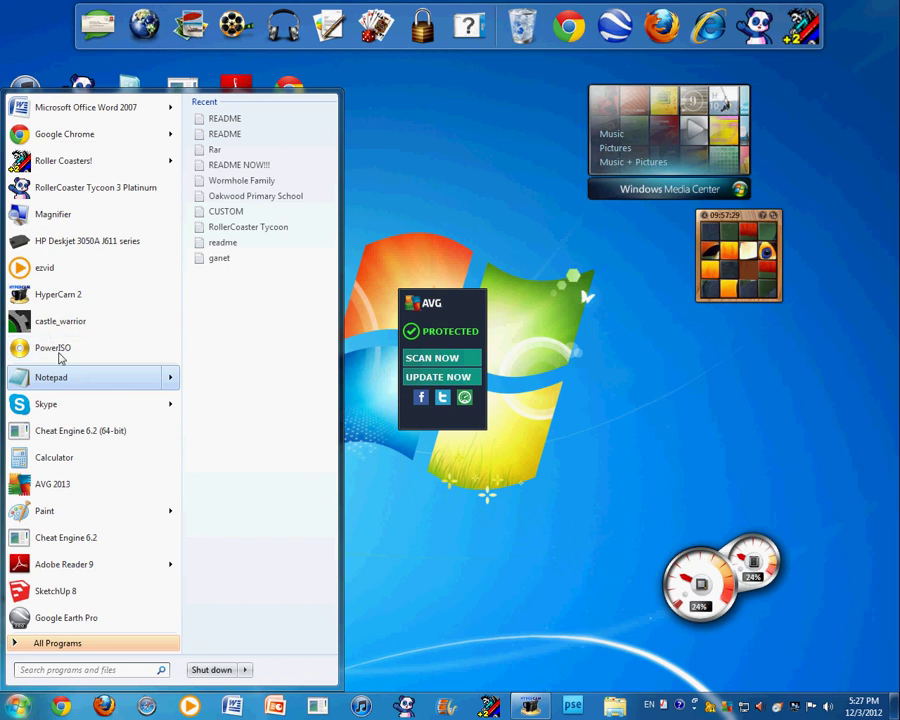
left_click(399, 507)
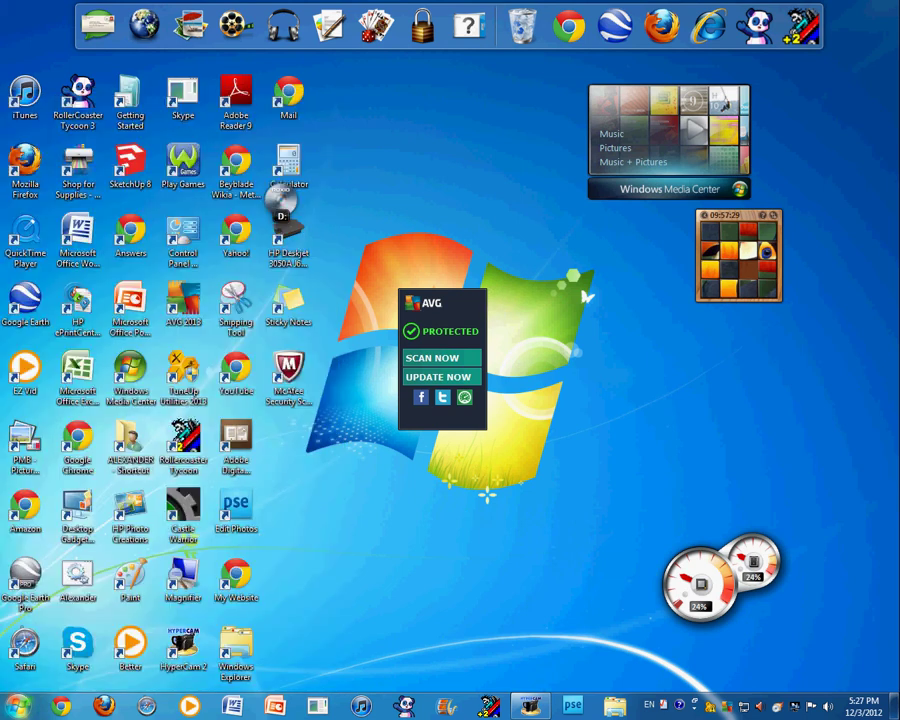
key("super")
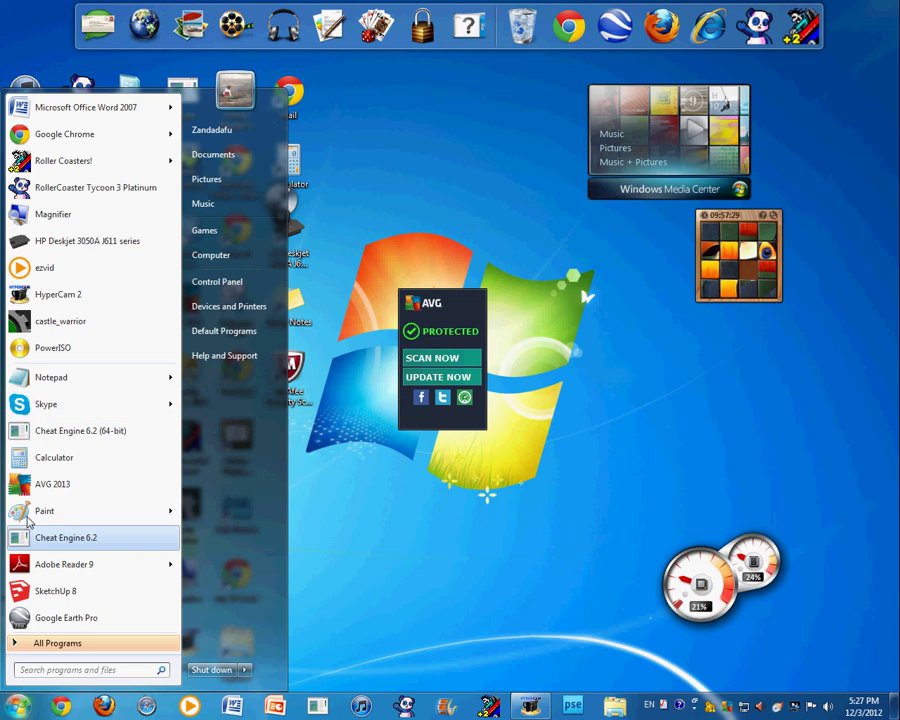
left_click(40, 512)
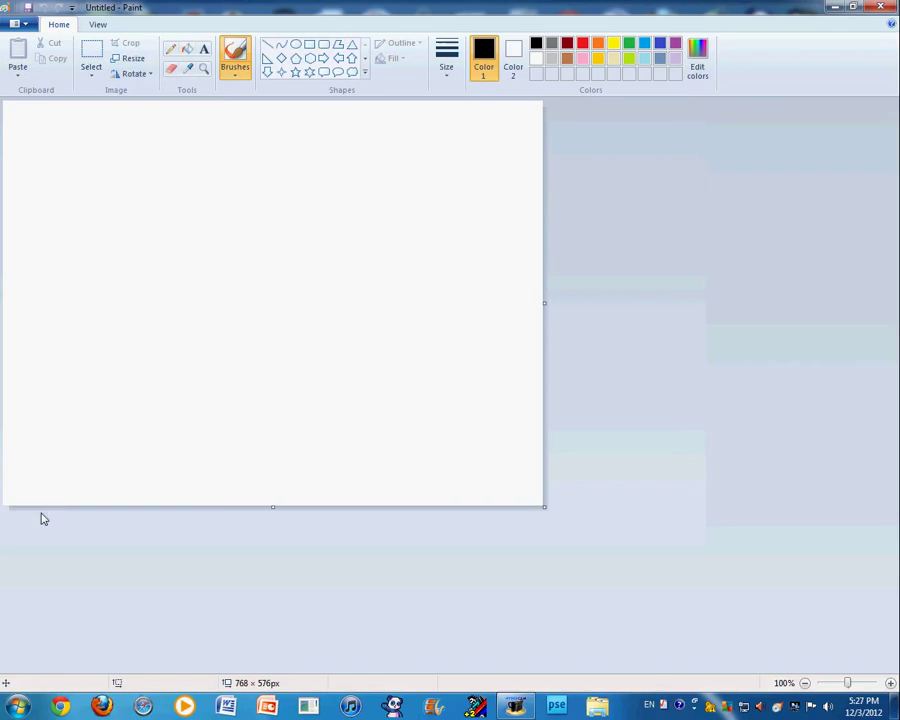
Browse to Pictures > RCT3 and open the 1280 × 960 Crazy_Wormhole_on_Flamin'_Flume0004 screenshot.
left_click(16, 22)
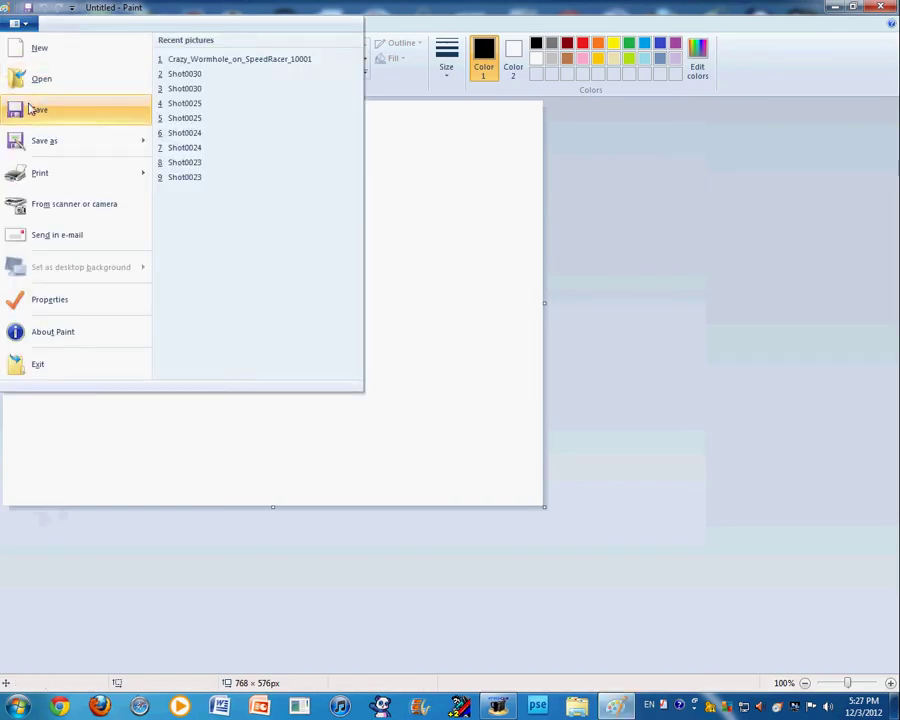
left_click(39, 78)
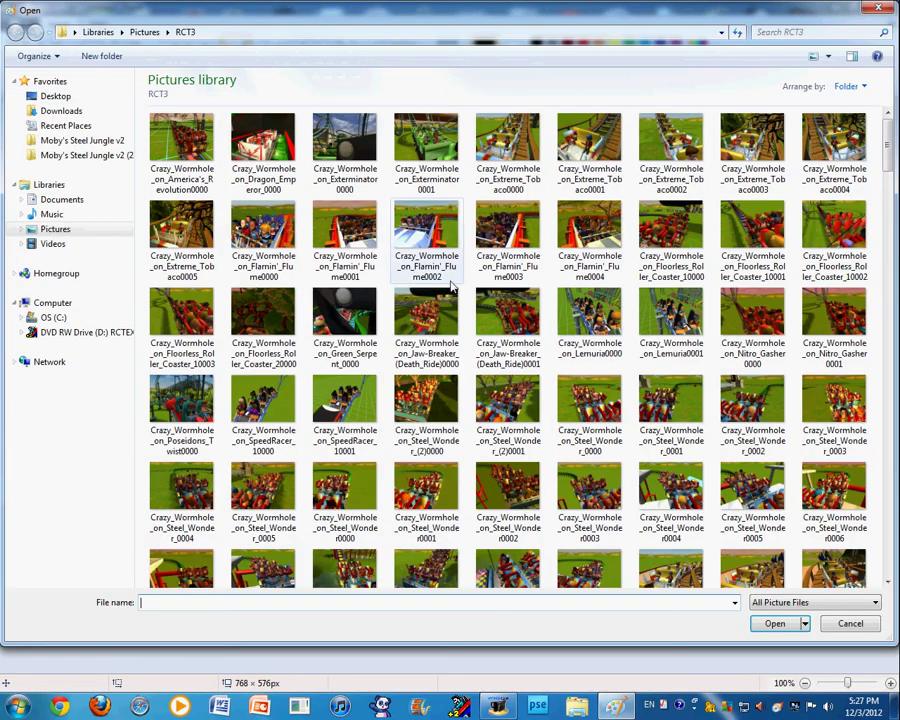
mouse_move(888, 148)
left_mouse_down()
mouse_move(888, 178)
mouse_move(886, 146)
left_mouse_up()
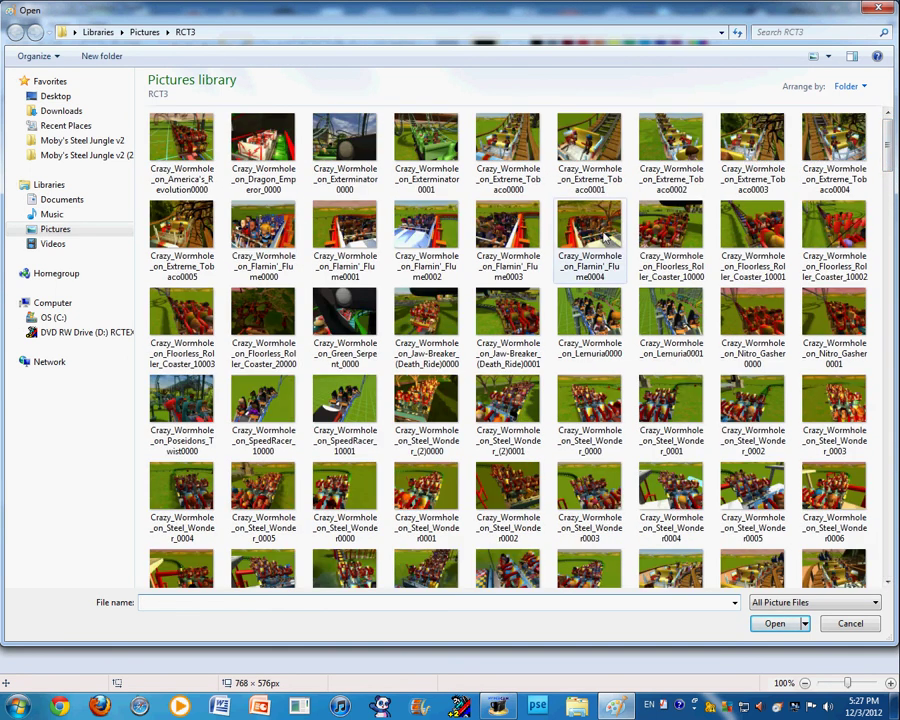
left_click(589, 272)
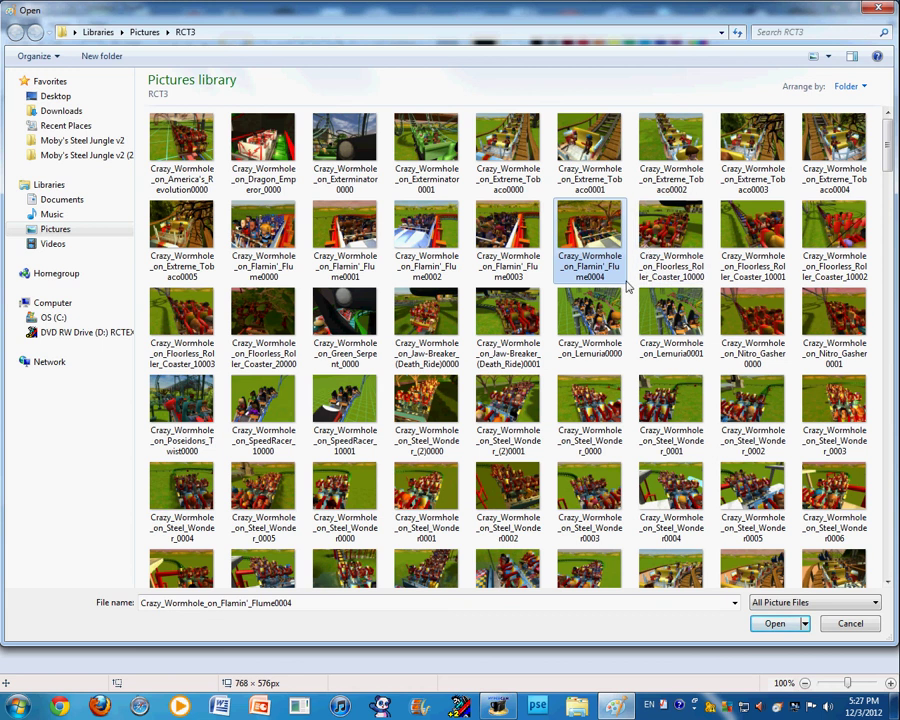
mouse_move(657, 270)
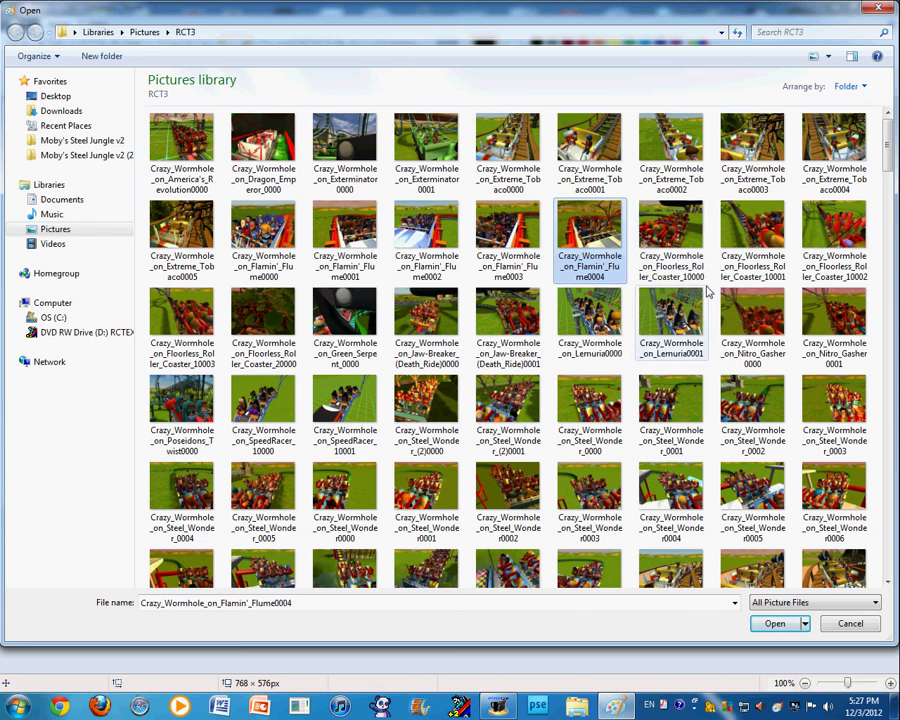
mouse_move(694, 282)
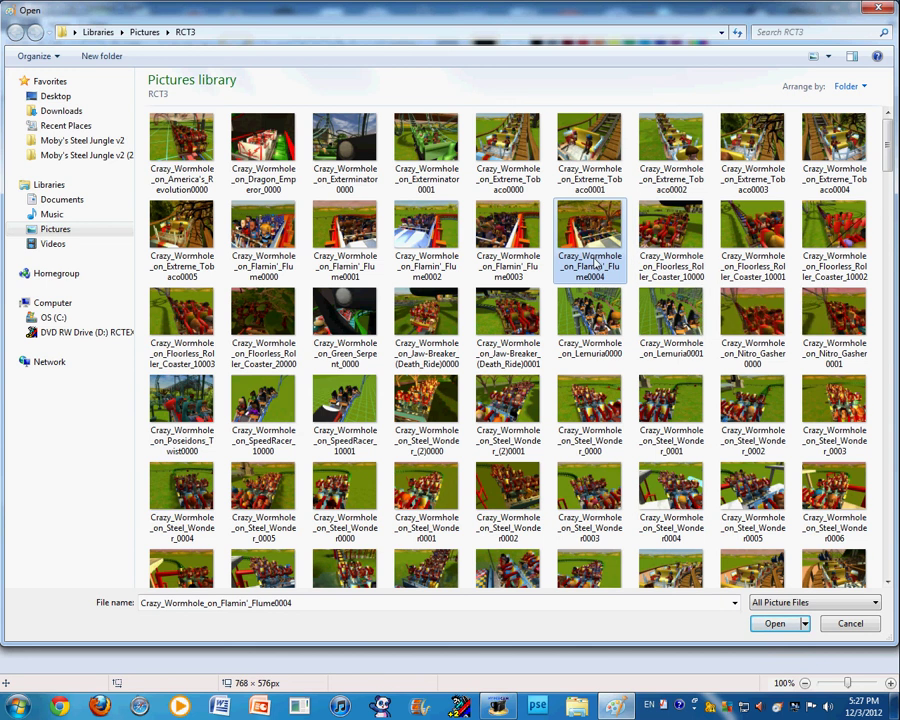
left_click(786, 630)
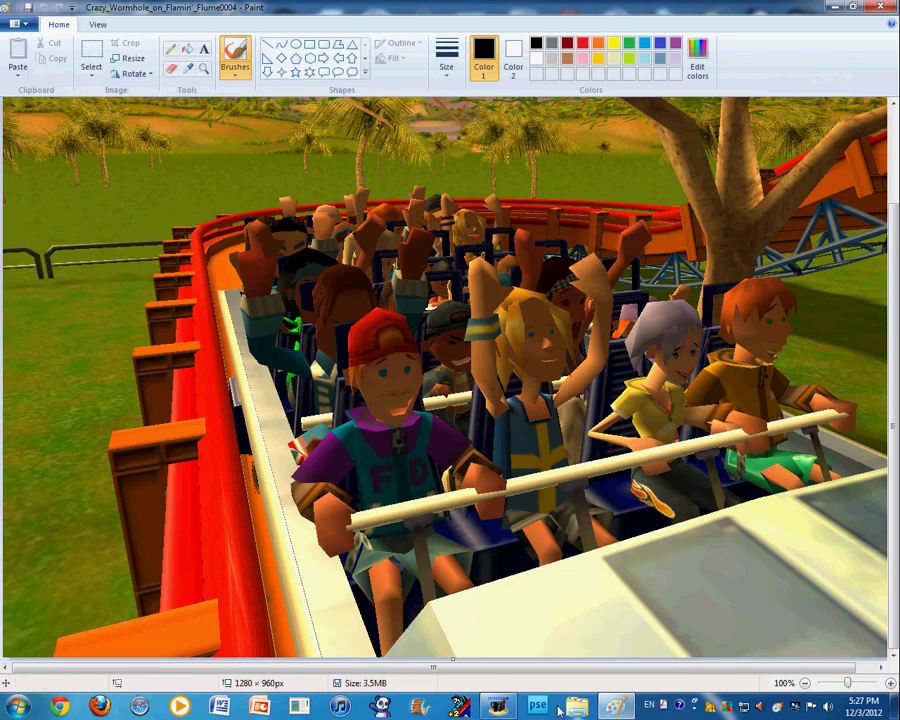
Scribble black freehand lines across the flume screenshot out to the left edge.
scroll(598, 672, "up", 3)
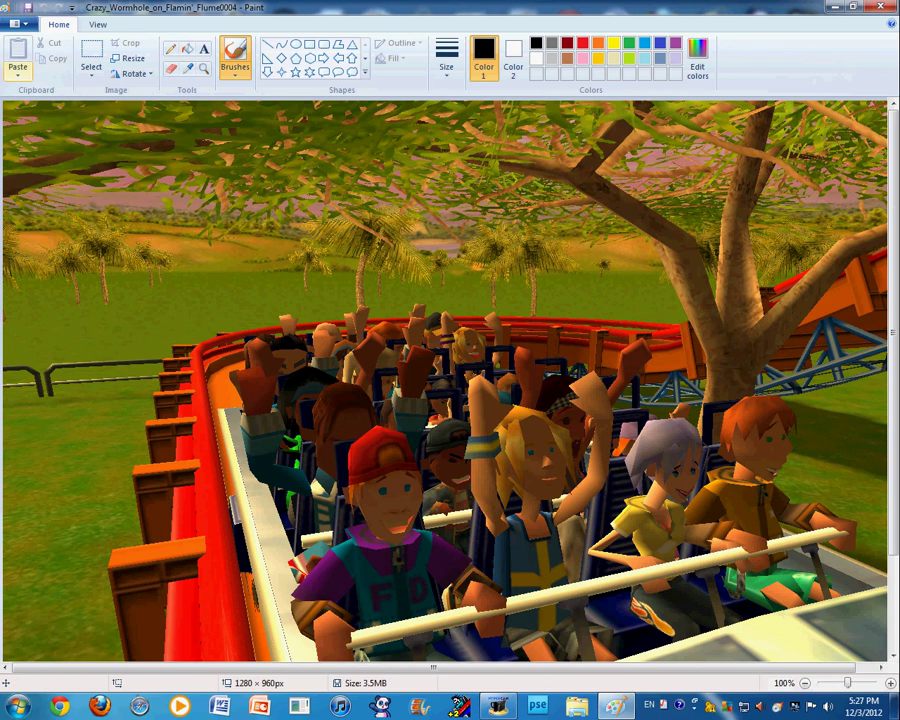
left_click(14, 22)
mouse_move(55, 145)
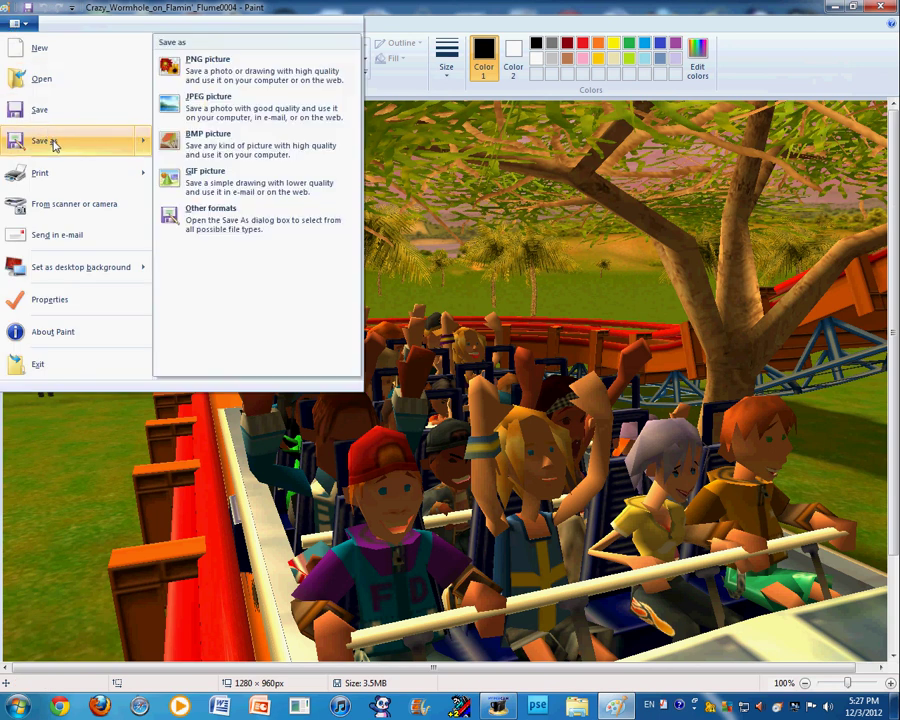
left_click(673, 265)
mouse_move(720, 295)
left_mouse_down()
mouse_move(330, 272)
mouse_move(175, 478)
left_mouse_up()
mouse_move(792, 549)
left_mouse_down()
mouse_move(342, 496)
mouse_move(7, 148)
left_mouse_up()
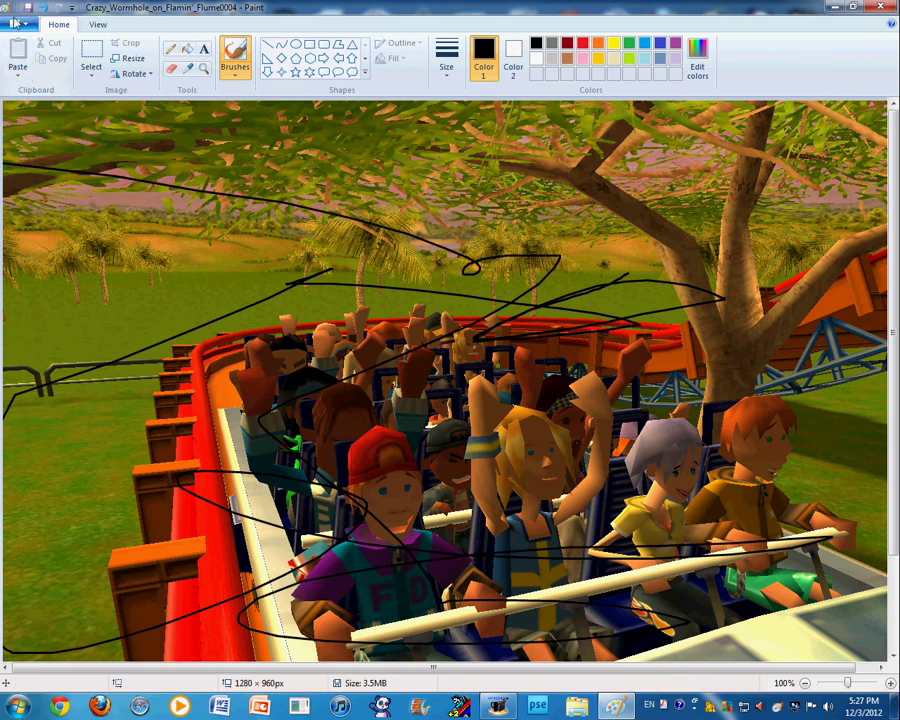
Add another black scribble down the middle, then close Paint without saving.
left_click(20, 24)
mouse_move(62, 148)
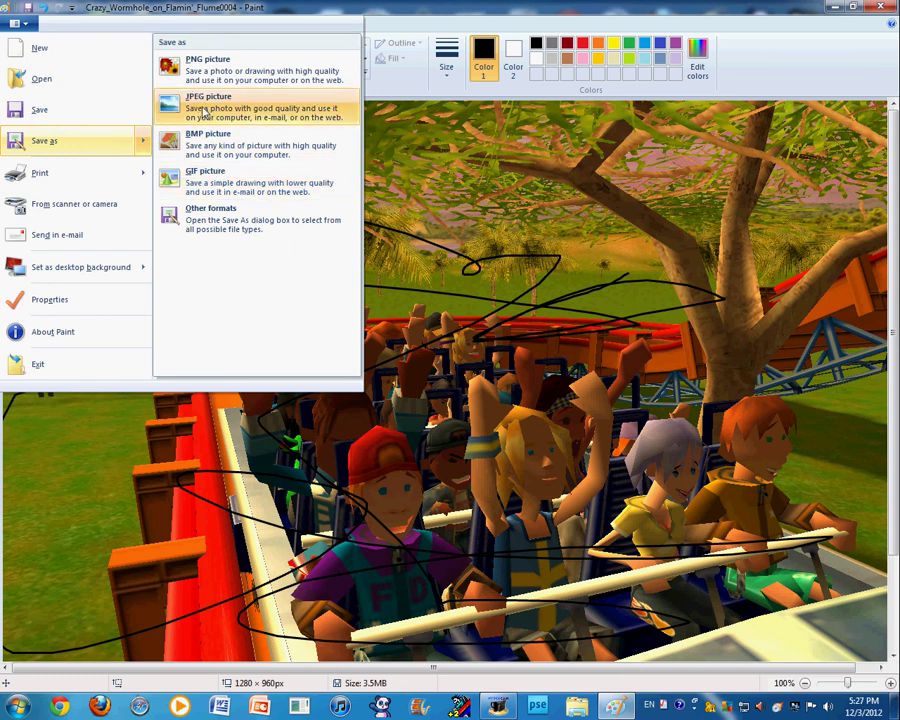
left_click(545, 205)
mouse_move(545, 205)
left_mouse_down()
mouse_move(480, 330)
mouse_move(470, 430)
left_mouse_up()
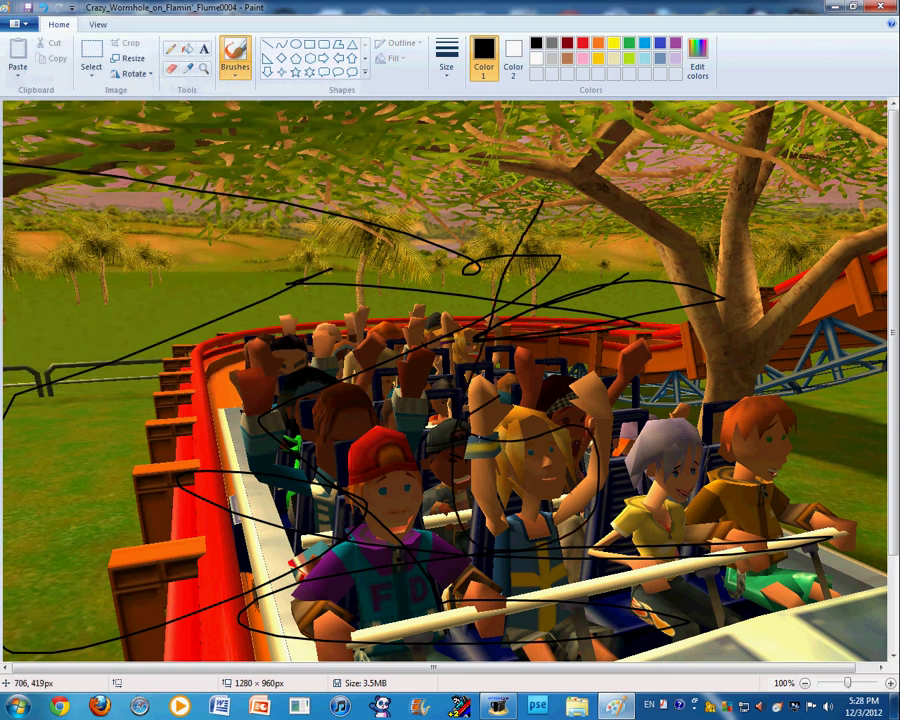
left_click(884, 6)
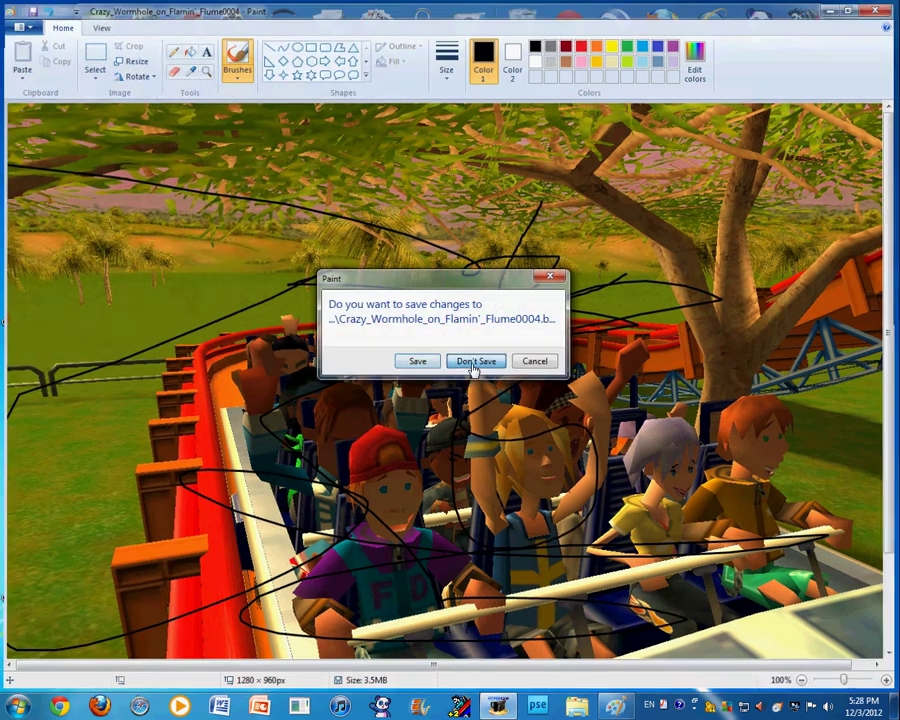
left_click(475, 367)
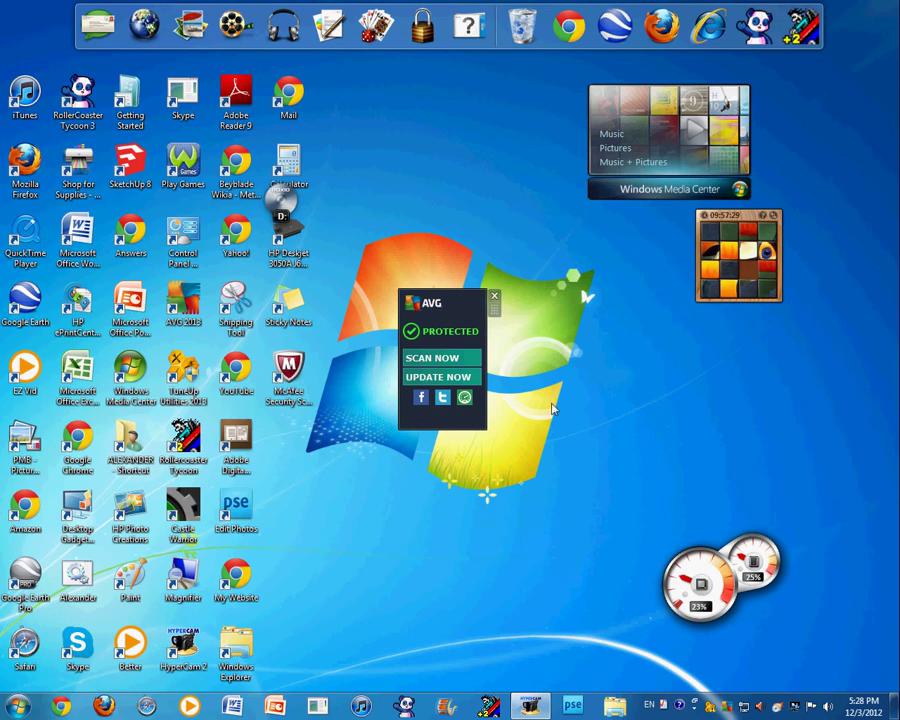